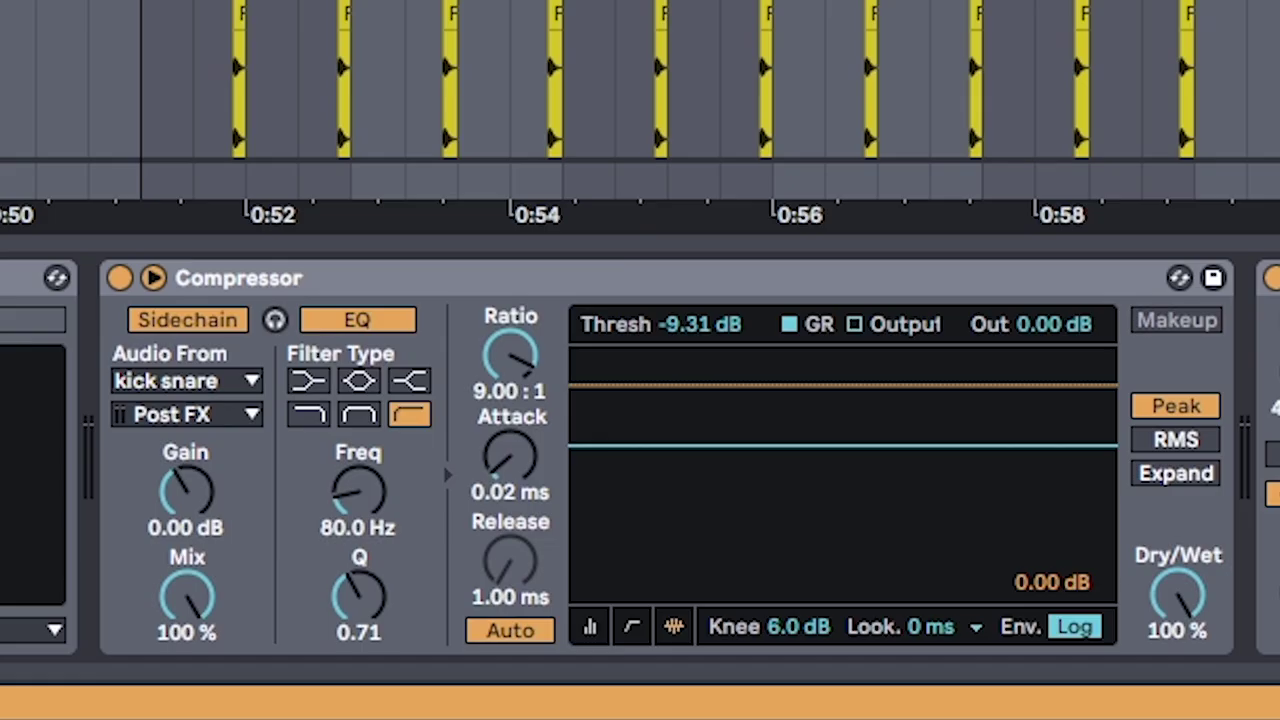
Step: Inspect the compressor's kick snare sidechain source and highlight the crash hits above the hat loop at the start of the drop
{"action": "left_click", "coordinate": [185, 382]}
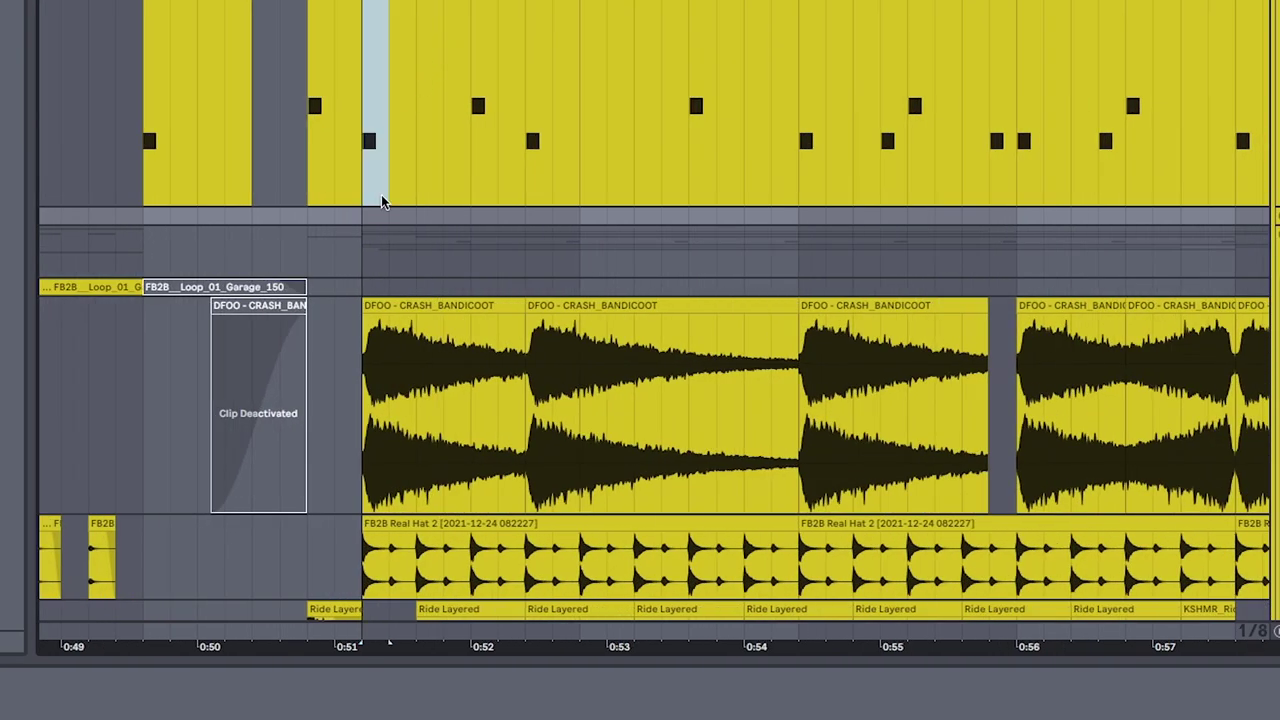
{"action": "left_click_drag", "start_coordinate": [381, 200], "coordinate": [409, 449]}
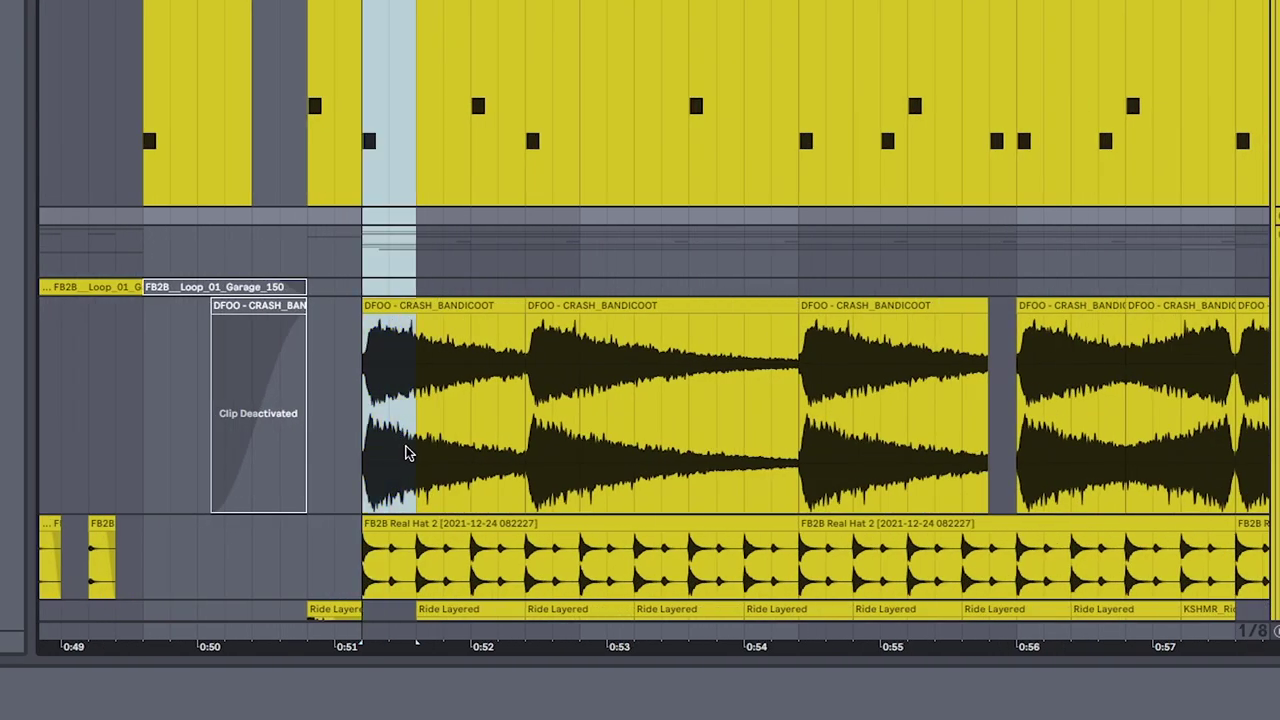
{"action": "left_click_drag", "start_coordinate": [523, 122], "coordinate": [558, 398]}
{"action": "left_click_drag", "start_coordinate": [797, 155], "coordinate": [843, 328]}
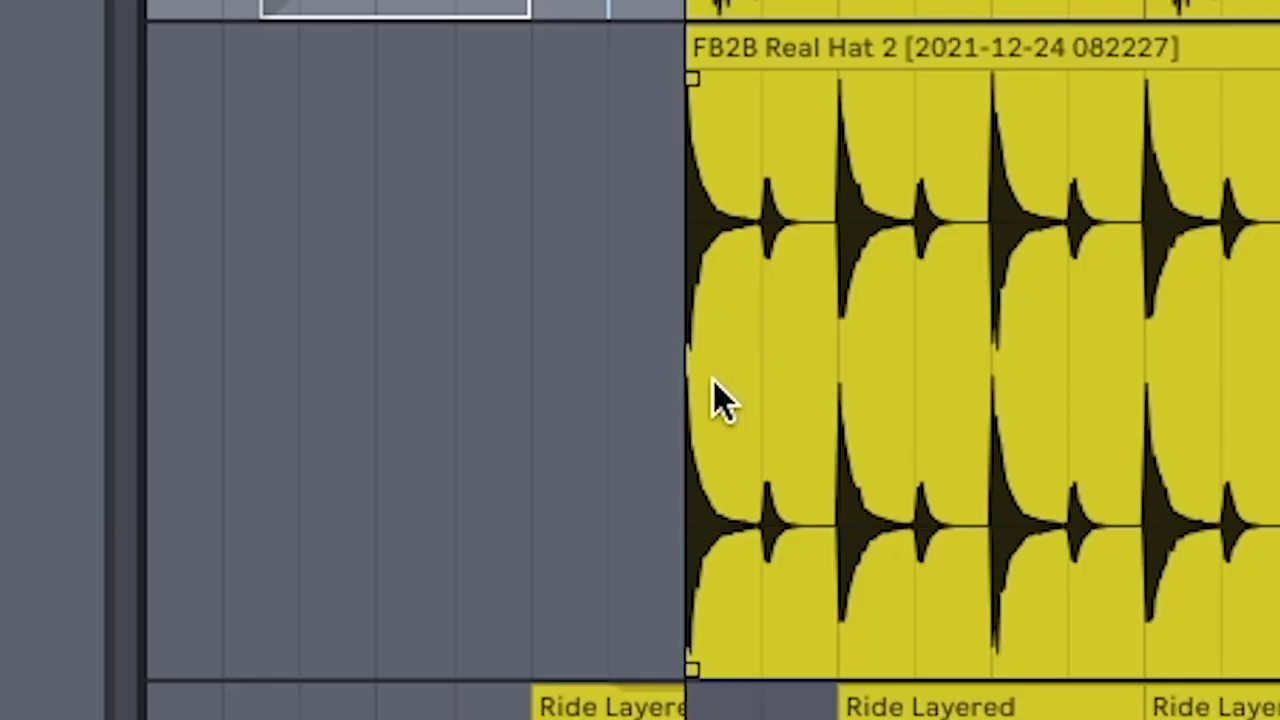
{"action": "left_click", "coordinate": [672, 377]}
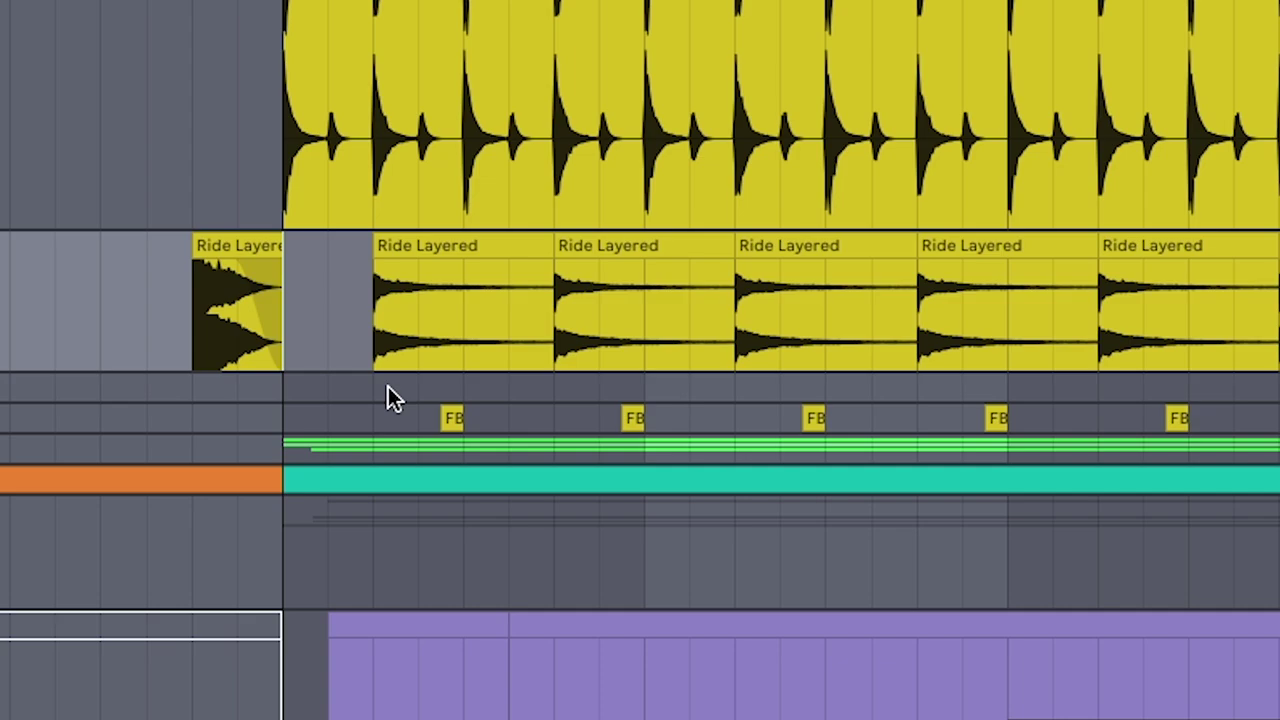
Step: Play the soloed ride track and inspect the Utility device used to widen the tops
{"action": "key", "text": "space"}
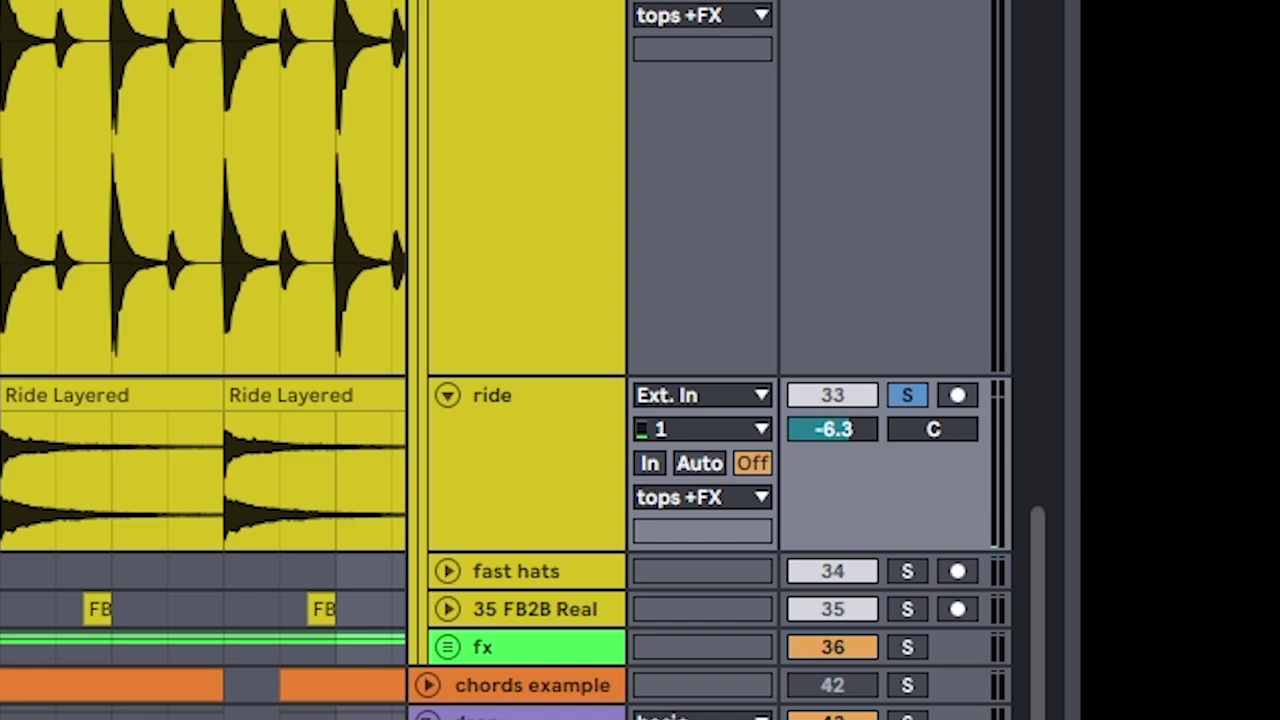
{"action": "scroll", "coordinate": [575, 350], "scroll_direction": "up", "scroll_amount": 10}
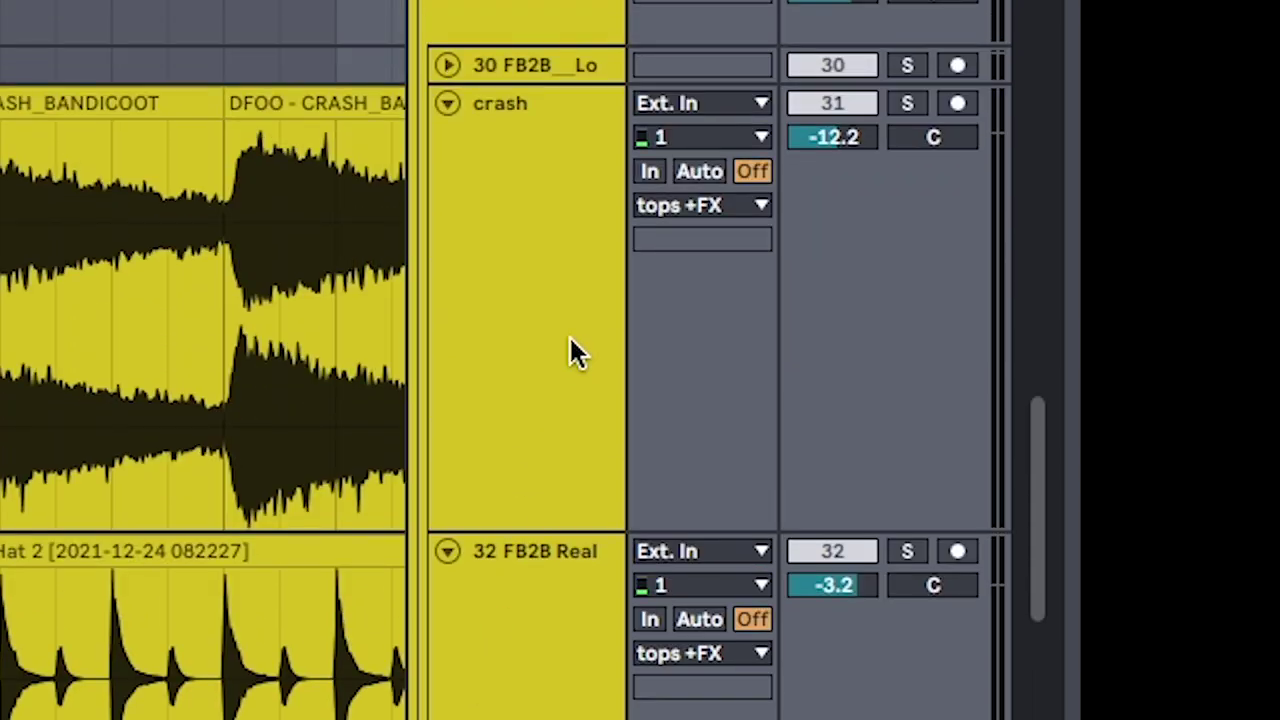
{"action": "left_click", "coordinate": [537, 300]}
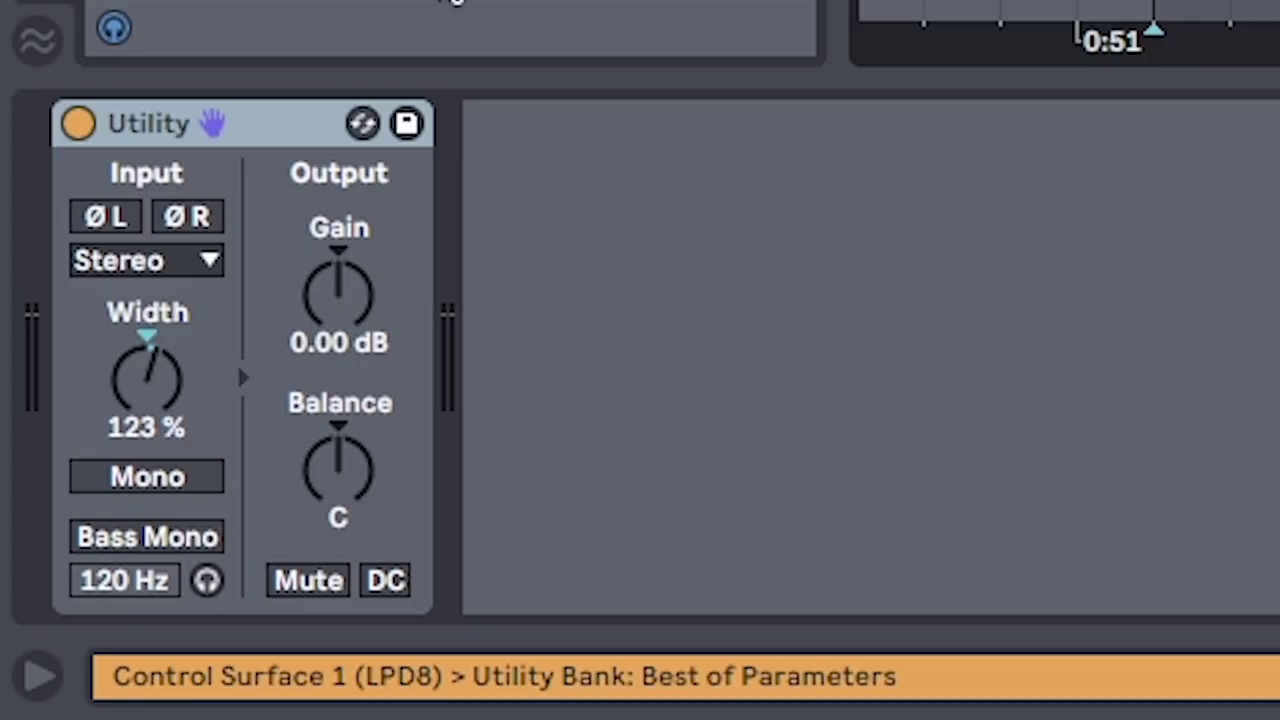
{"action": "left_click", "coordinate": [258, 124]}
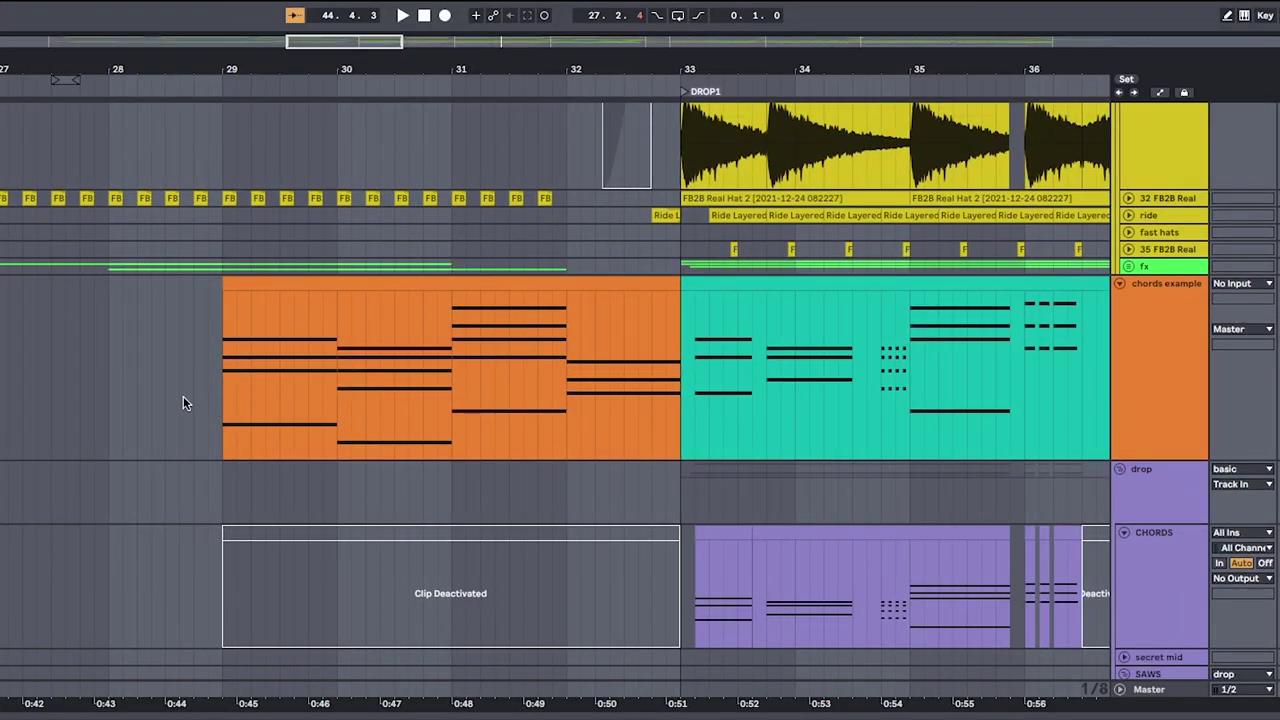
Step: Highlight the orange example chords in bars 29 to 33, ahead of the DROP1 marker
{"action": "left_click_drag", "start_coordinate": [183, 403], "coordinate": [677, 415]}
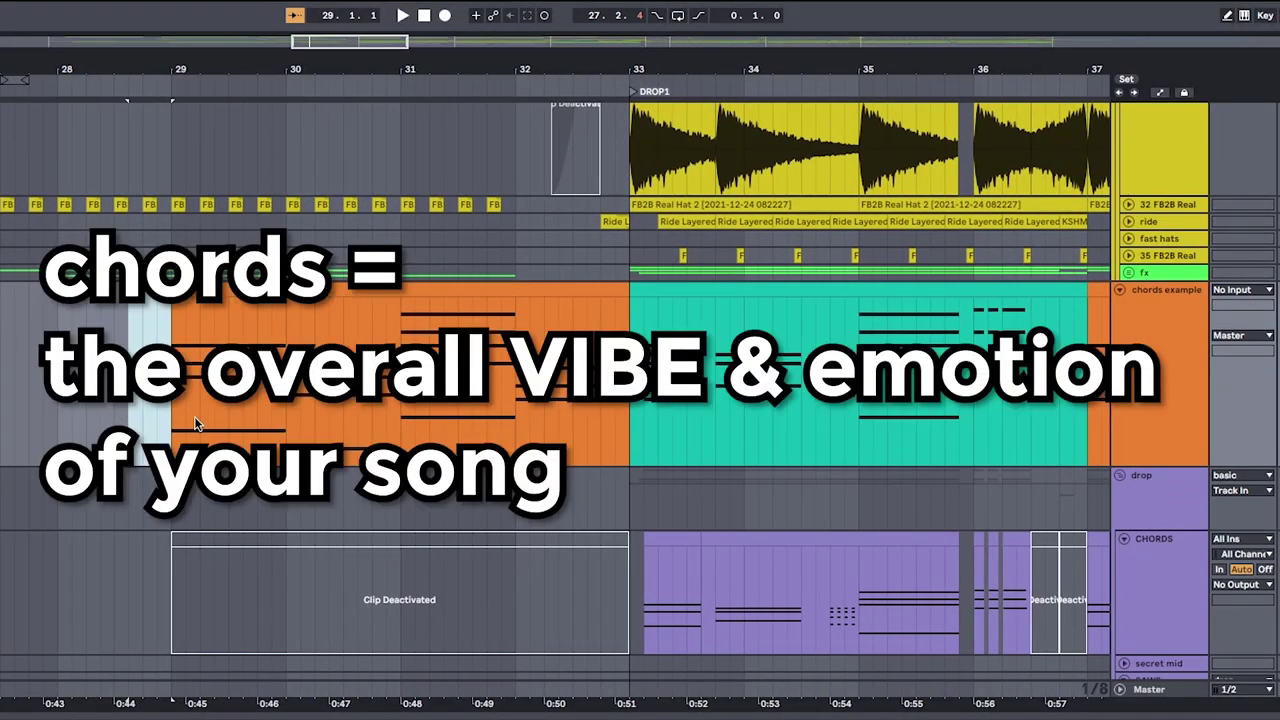
{"action": "left_click_drag", "start_coordinate": [195, 420], "coordinate": [641, 424]}
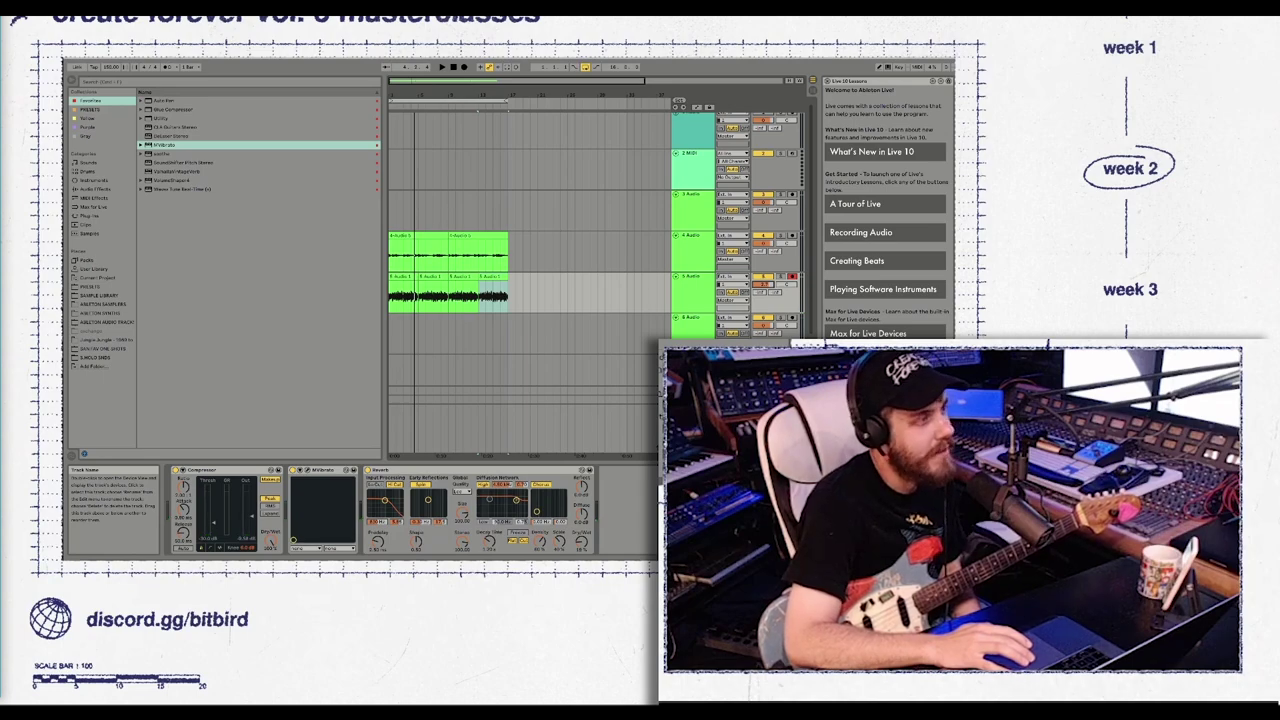
Step: Duplicate the 5 Audio track, clear the copied clips, and start recording a new take on the armed duplicate
{"action": "left_click", "coordinate": [692, 290]}
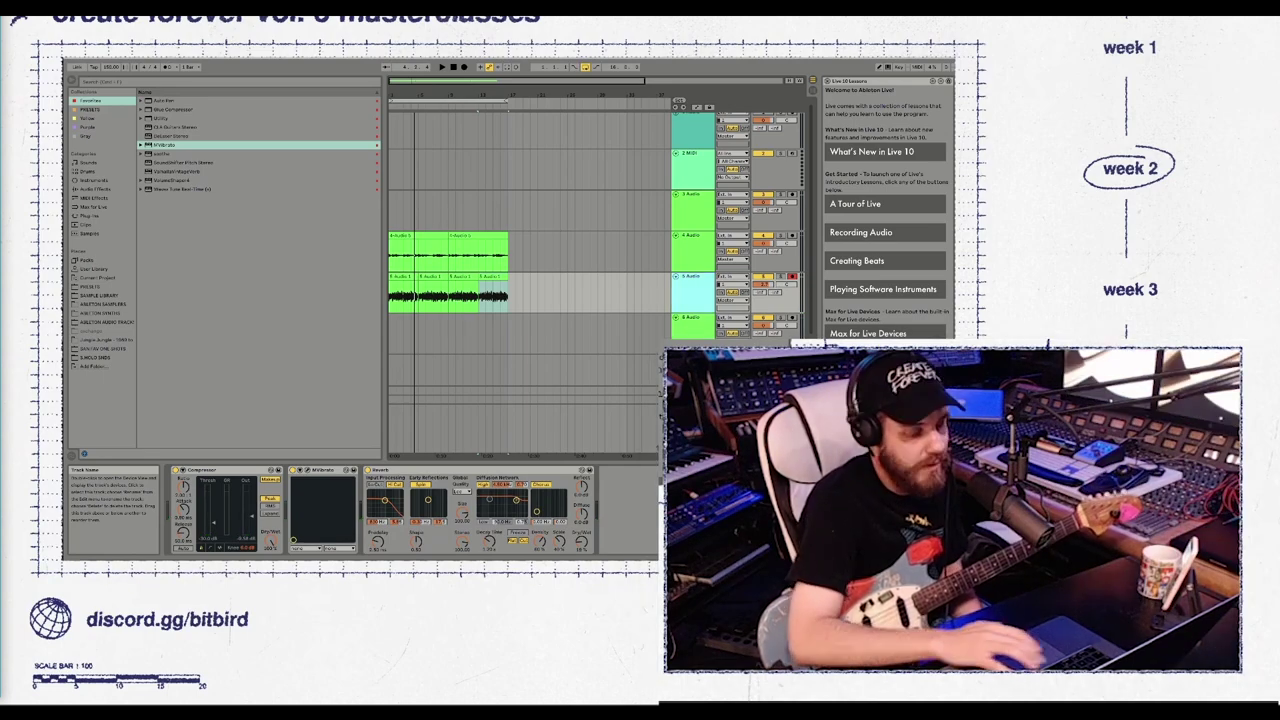
{"action": "key", "text": "ctrl+d"}
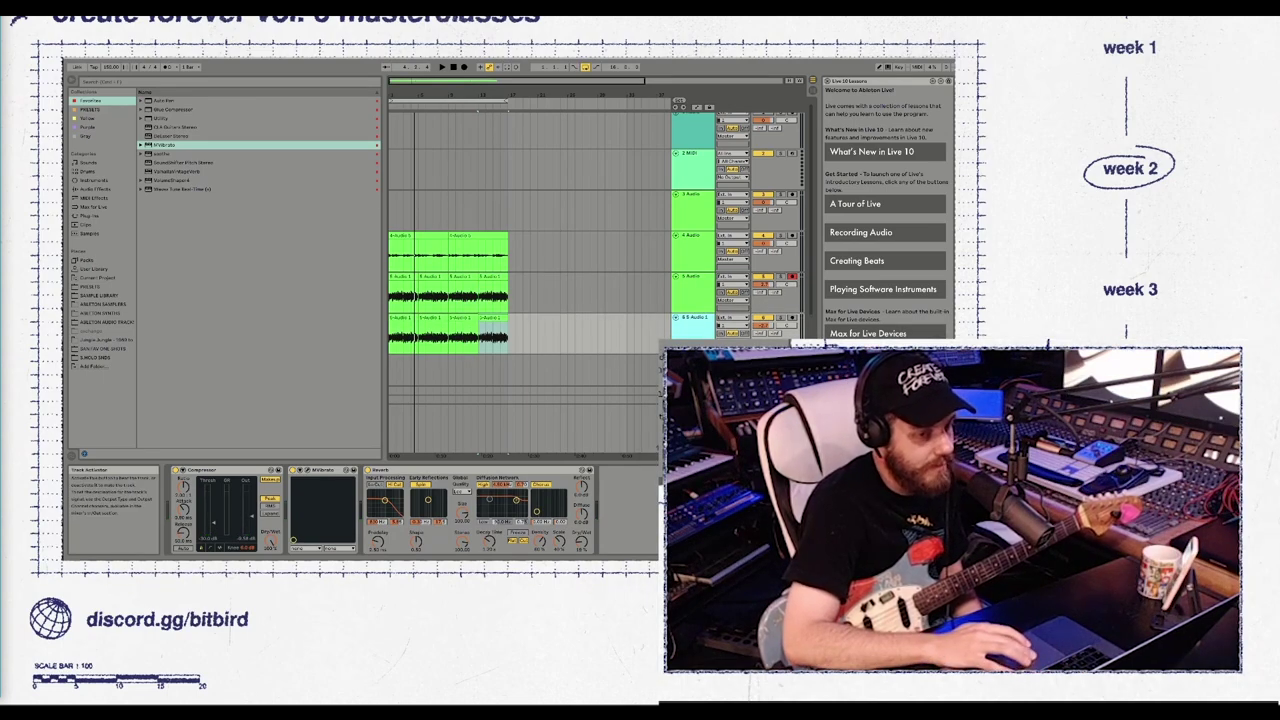
{"action": "left_click_drag", "start_coordinate": [424, 333], "coordinate": [560, 333]}
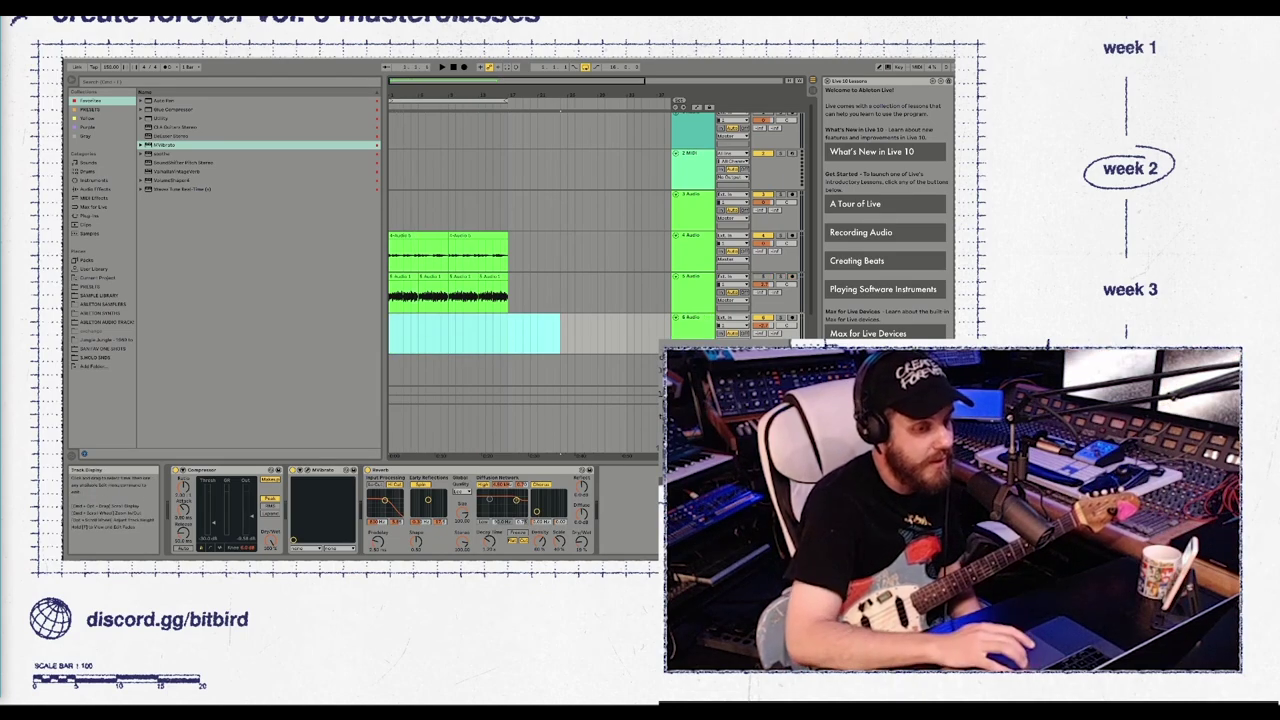
{"action": "left_click", "coordinate": [792, 318]}
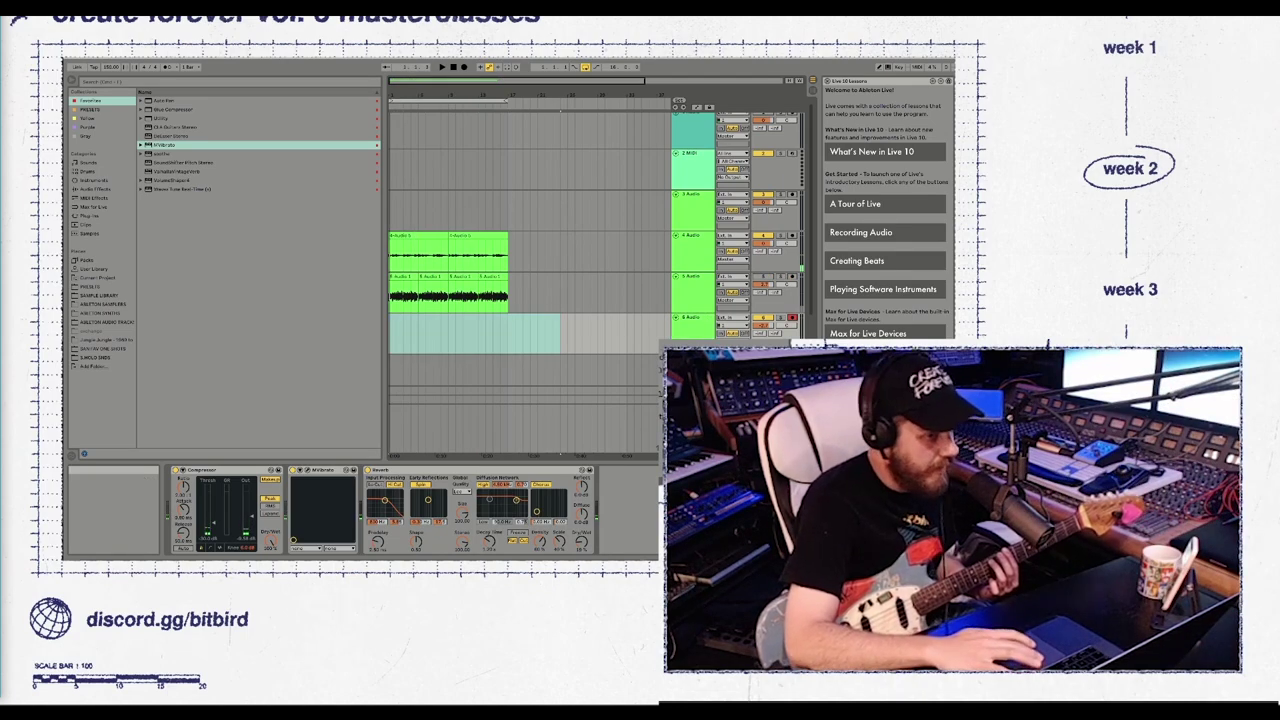
{"action": "left_click", "coordinate": [463, 66]}
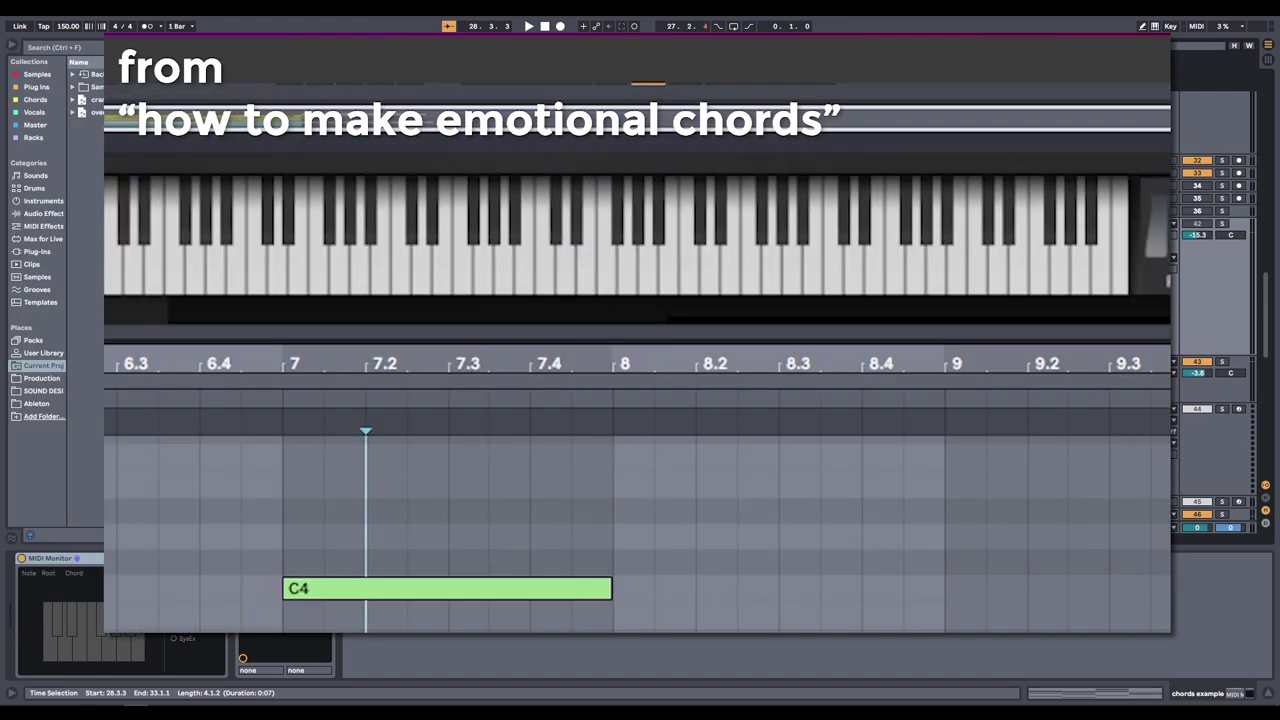
Step: Play back the orange example chords around bar 30 and watch the chord names in MIDI Monitor
{"action": "left_click", "coordinate": [310, 277]}
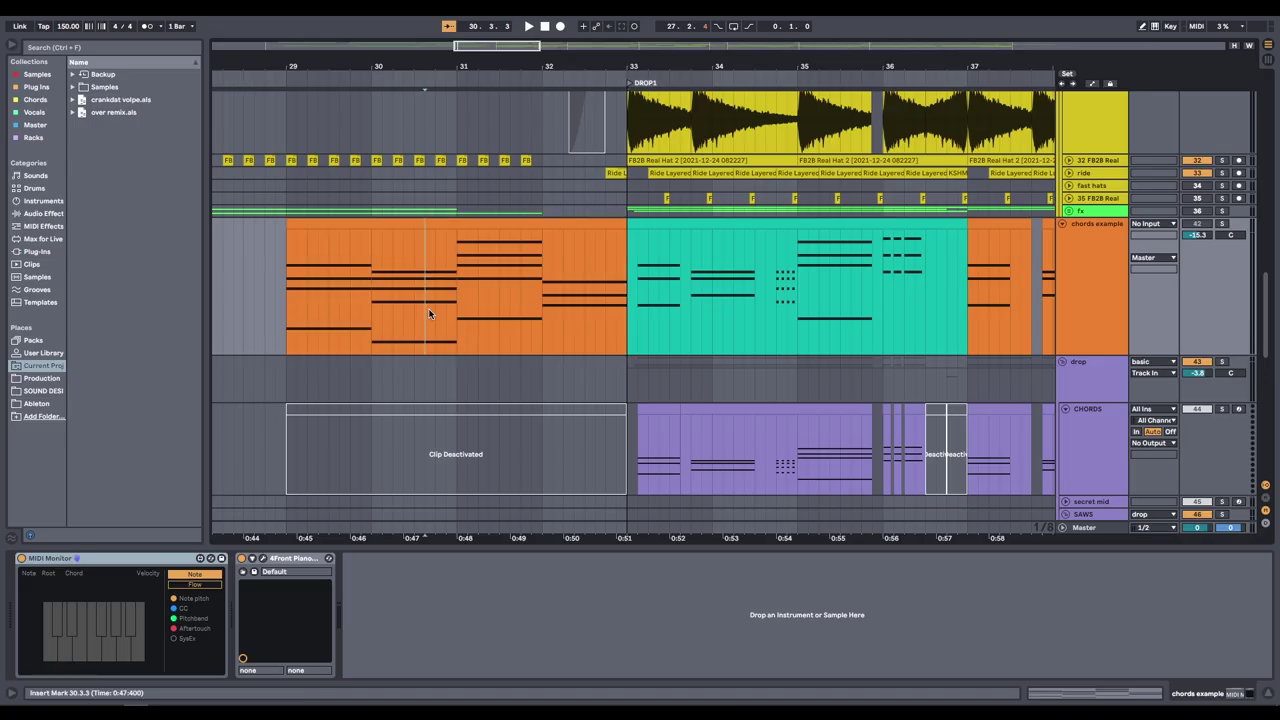
{"action": "scroll", "coordinate": [293, 319], "scroll_direction": "down", "scroll_amount": 2}
{"action": "scroll", "coordinate": [293, 319], "scroll_direction": "left", "scroll_amount": 2}
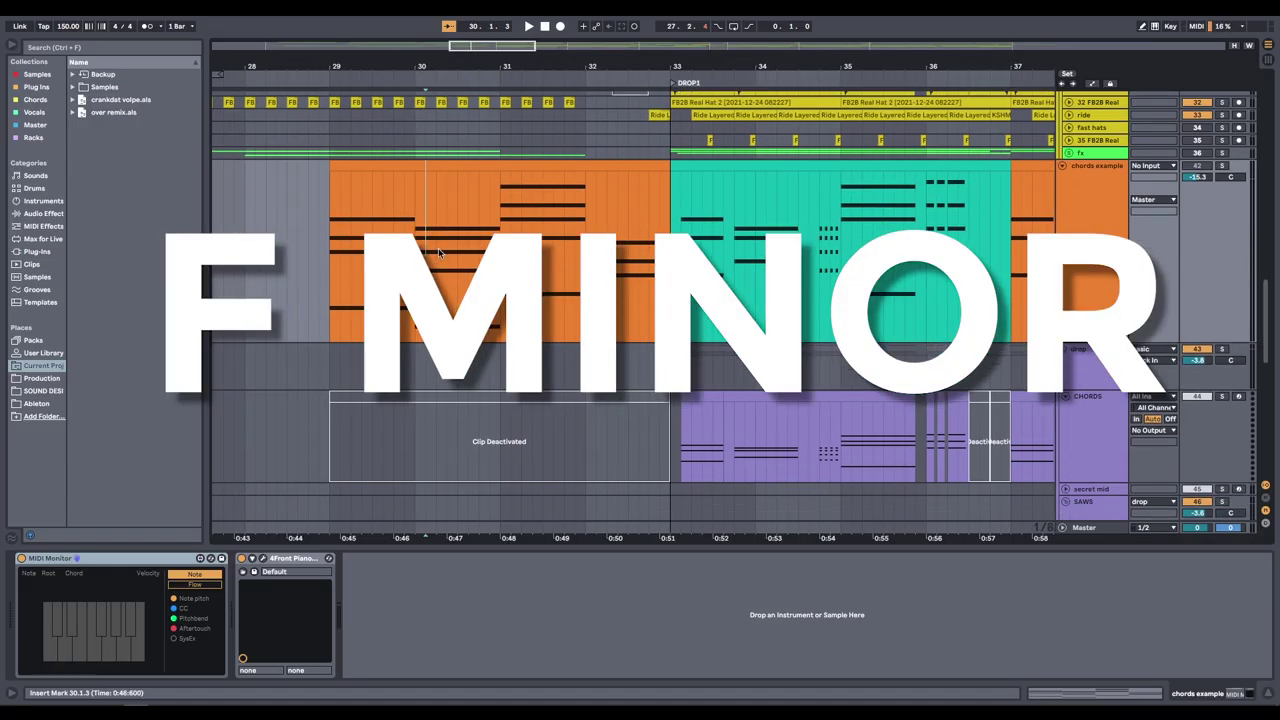
{"action": "key", "text": "space"}
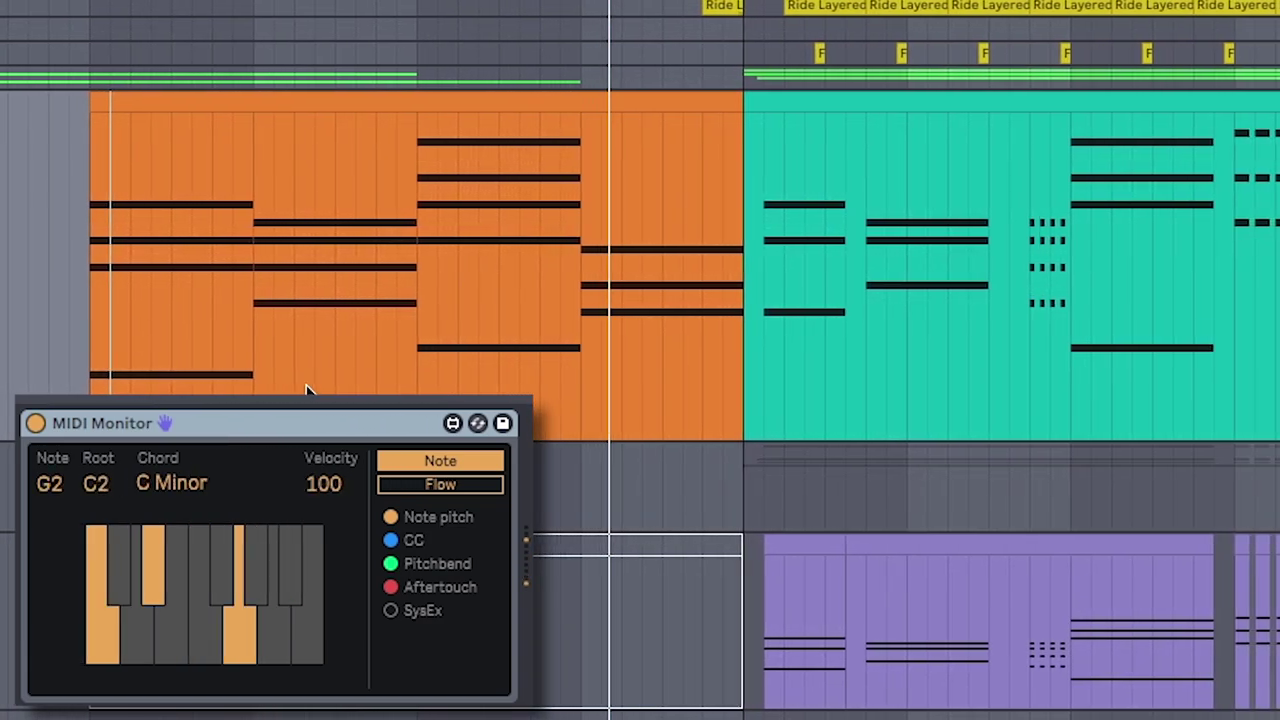
{"action": "key", "text": "space"}
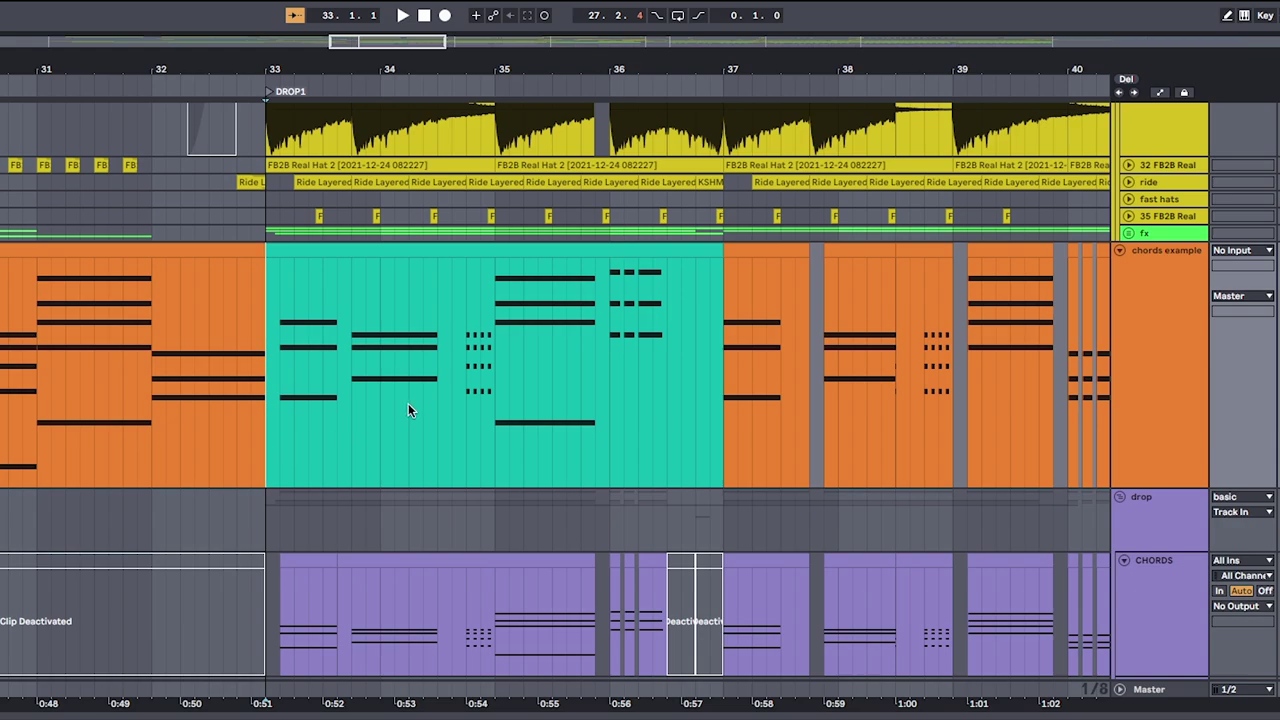
Step: Select and audition the chopped example chords in the drop, starting with the teal section in bars 33 to 37
{"action": "left_click", "coordinate": [470, 284]}
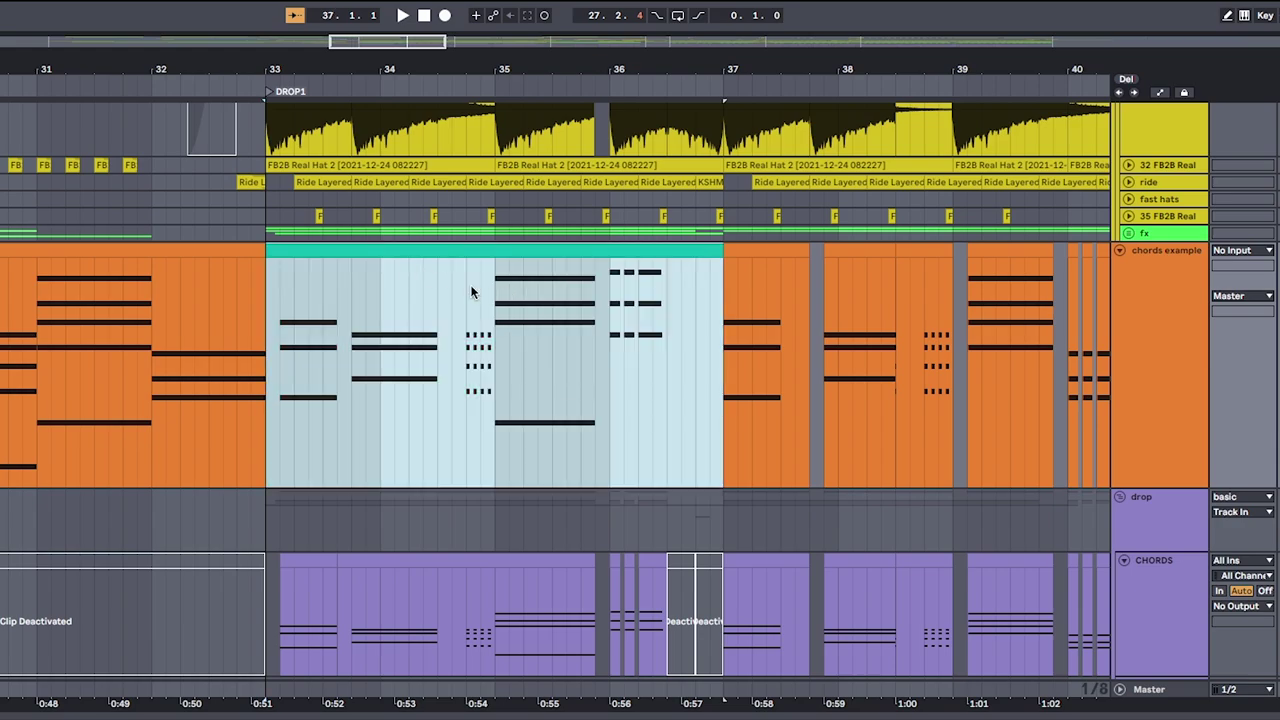
{"action": "key", "text": "space"}
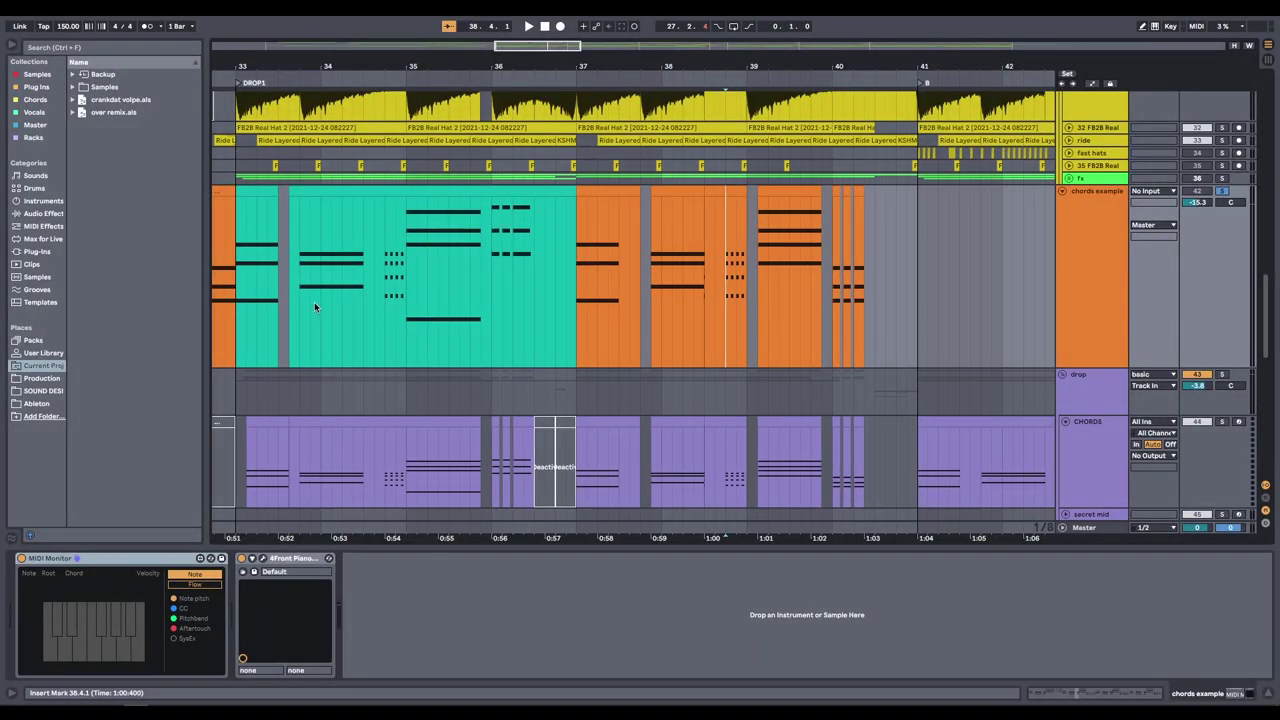
{"action": "left_click_drag", "start_coordinate": [314, 302], "coordinate": [855, 318]}
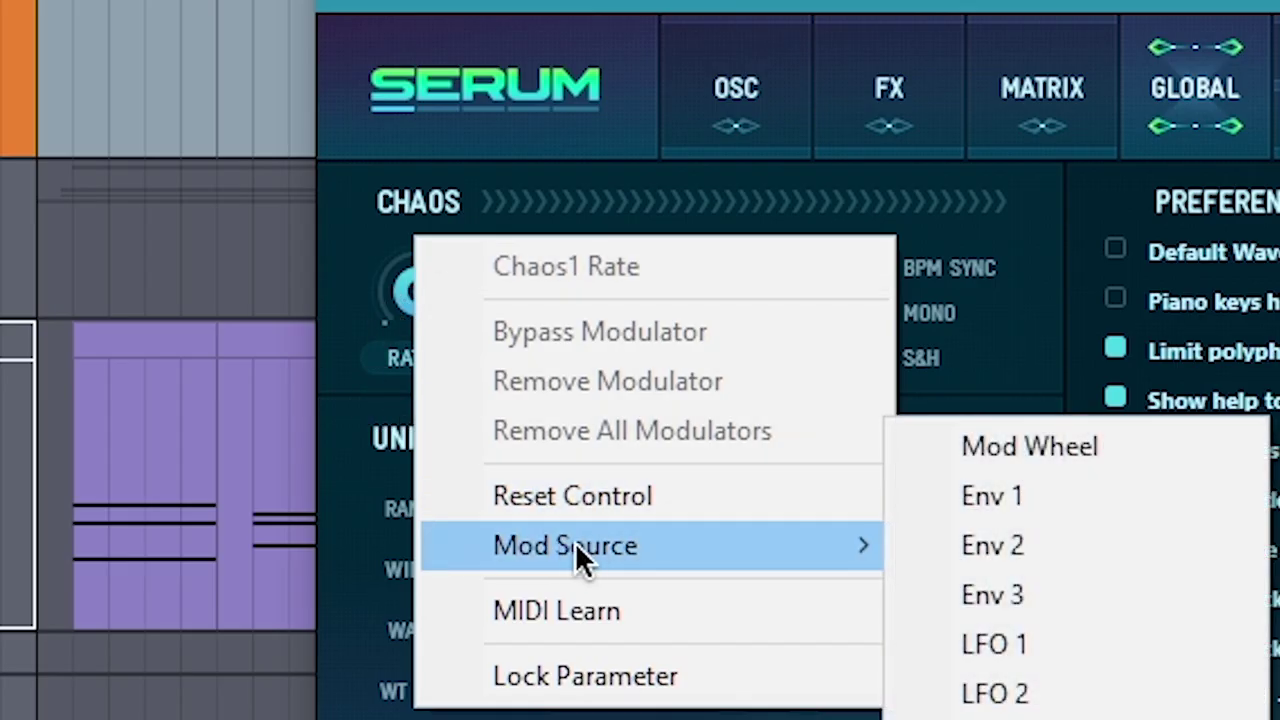
Step: Examine Serum's Chaos modulation of oscillator B's coarse pitch and set the Chaos1 to B CoarsePit matrix output to 19
{"action": "left_click", "coordinate": [482, 348]}
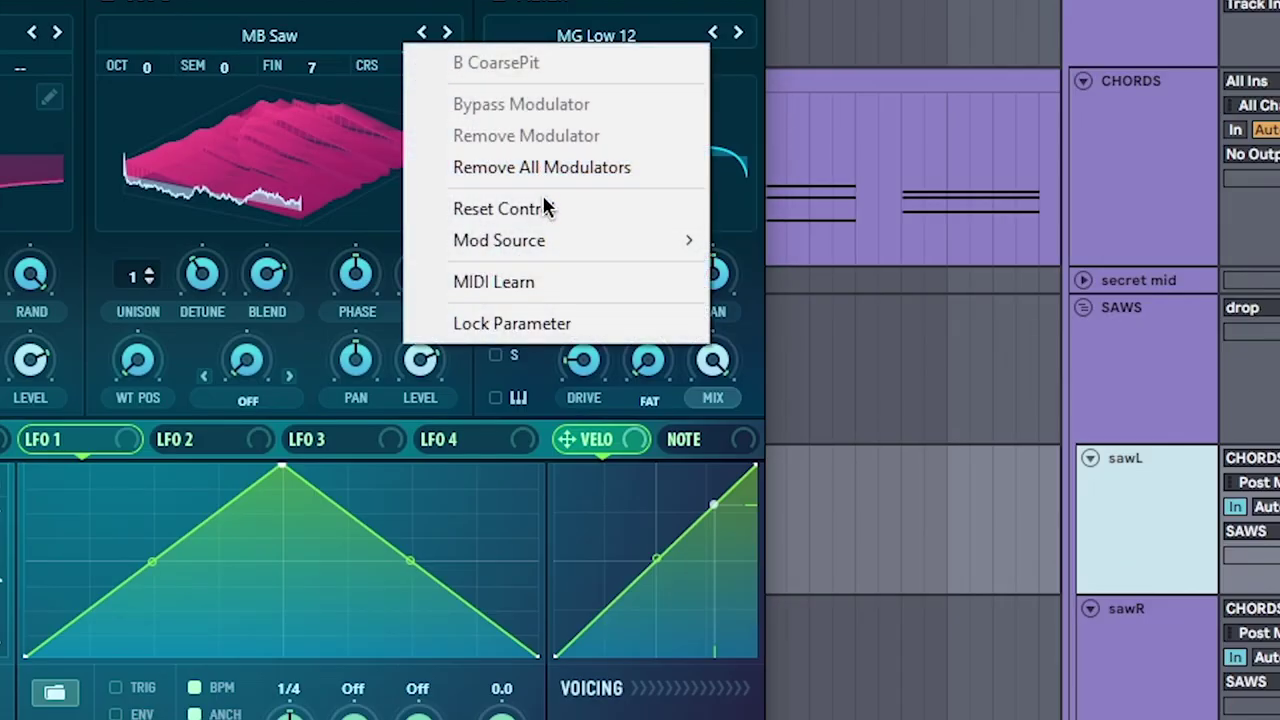
{"action": "mouse_move", "coordinate": [621, 240]}
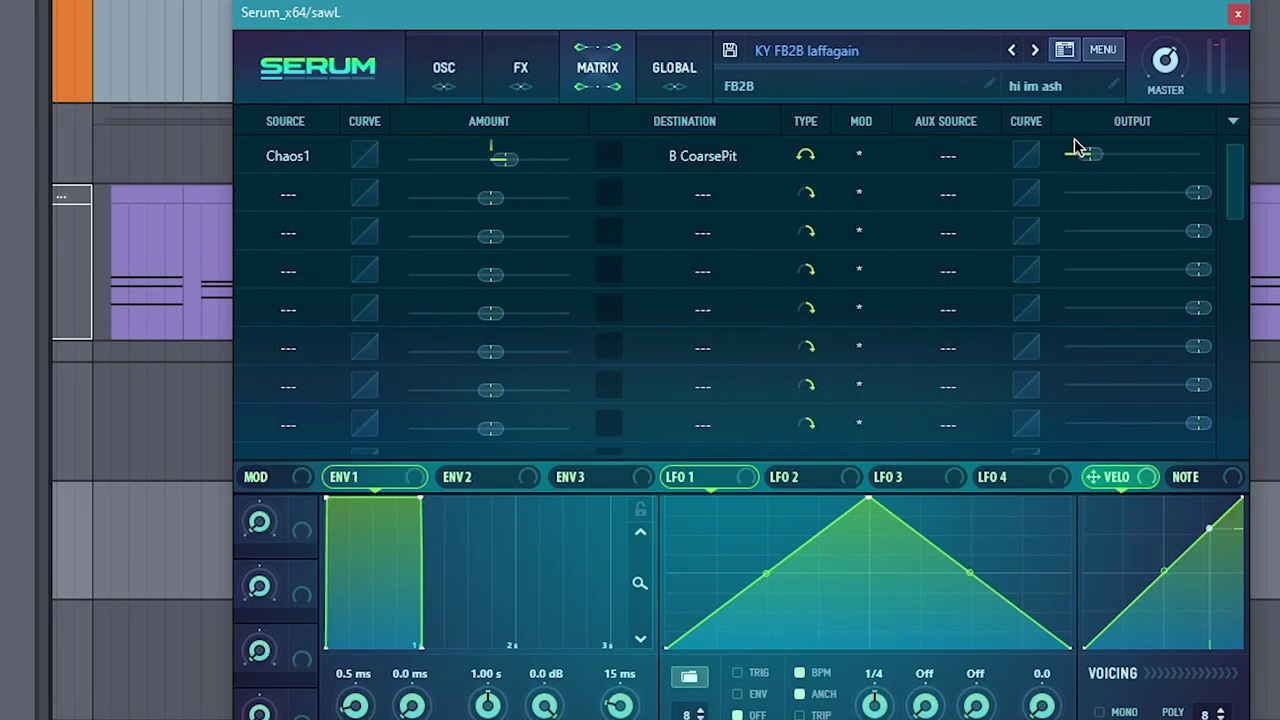
{"action": "left_click_drag", "start_coordinate": [1091, 158], "coordinate": [1089, 156]}
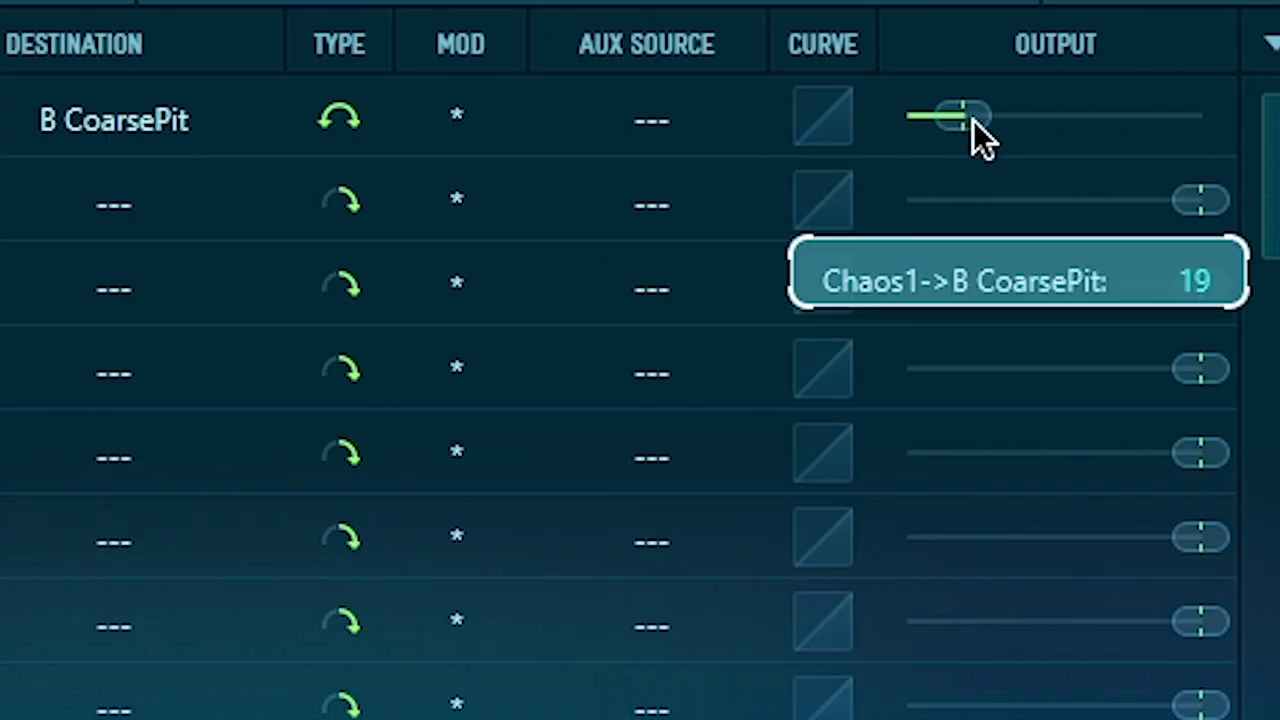
{"action": "left_click_drag", "start_coordinate": [966, 120], "coordinate": [974, 126]}
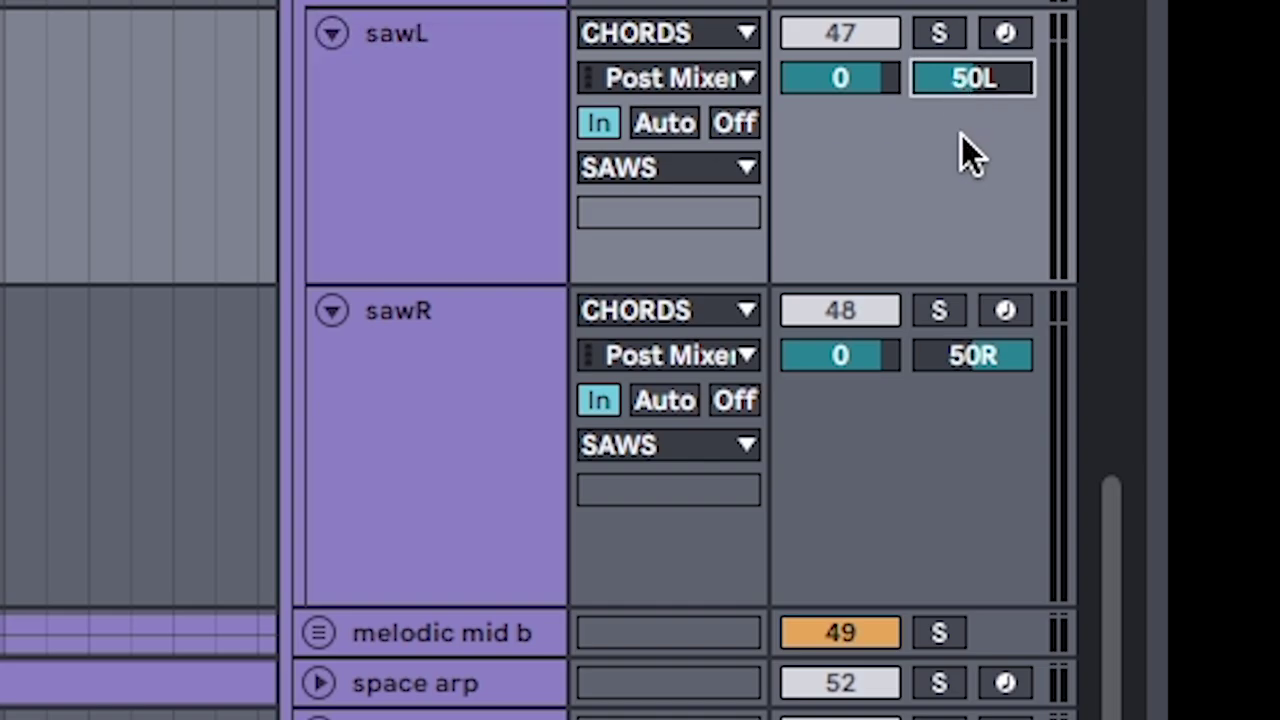
Step: Check the sawR track's panning and inspect the OTT device in the supersaw effect chain
{"action": "left_click", "coordinate": [508, 432]}
{"action": "left_click", "coordinate": [1009, 360]}
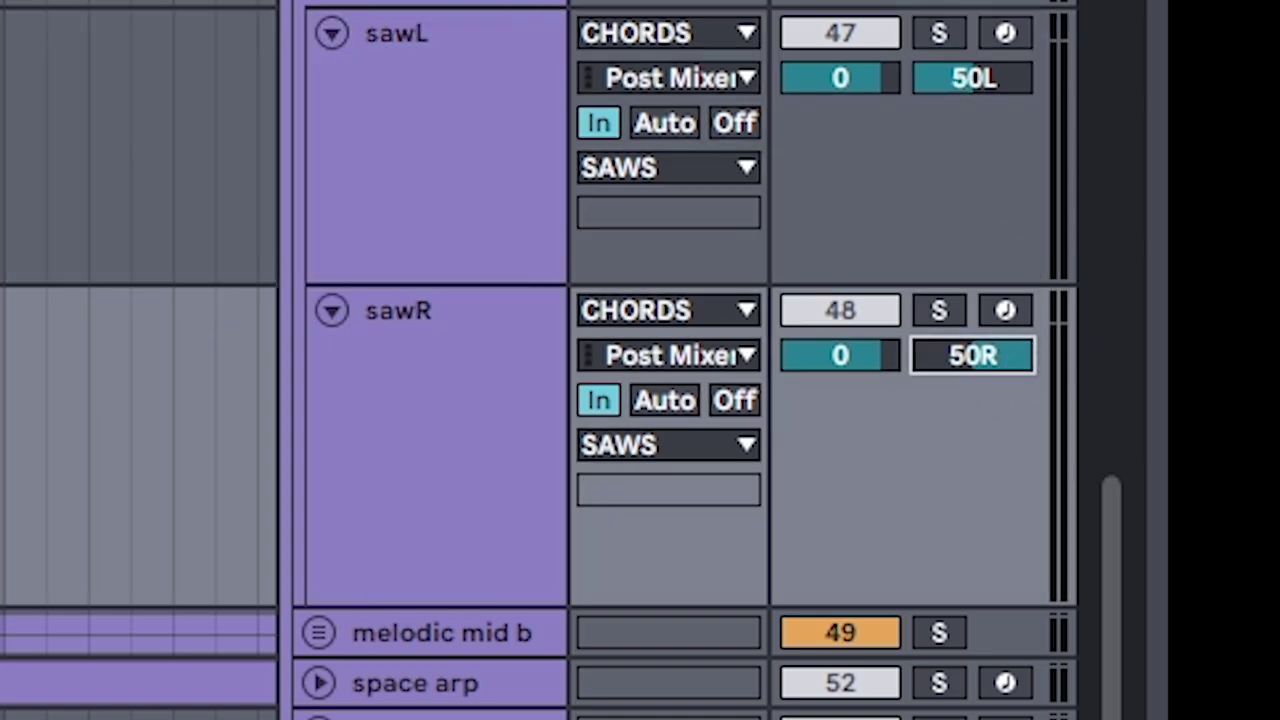
{"action": "left_click", "coordinate": [360, 192]}
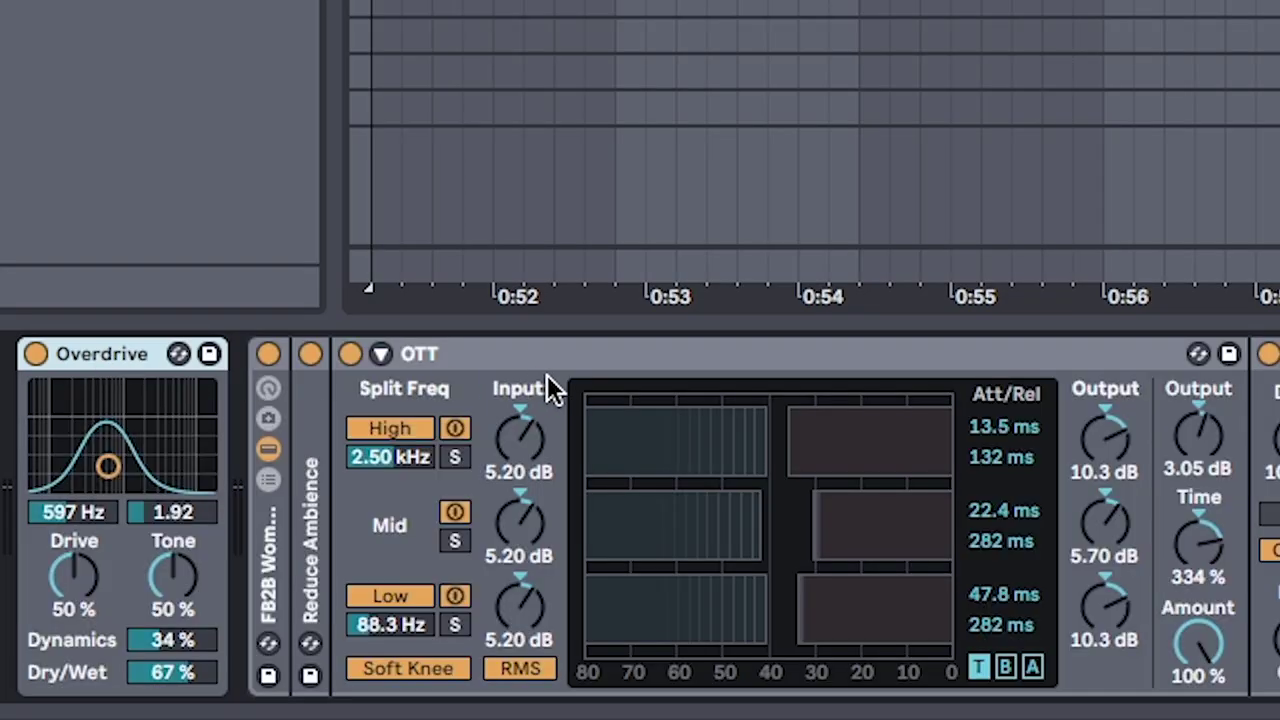
{"action": "left_click", "coordinate": [453, 353]}
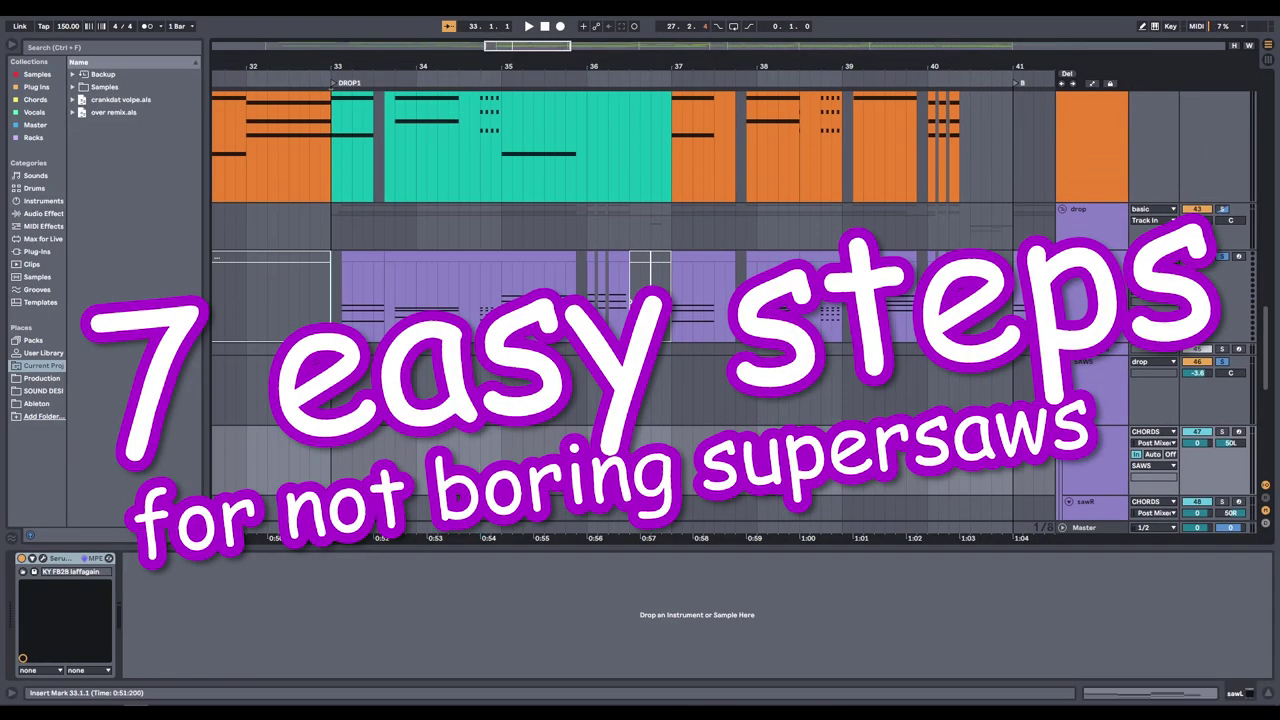
Step: Highlight the chopped rhythm of the CHORDS clips from the DROP1 marker onward
{"action": "left_click", "coordinate": [565, 348]}
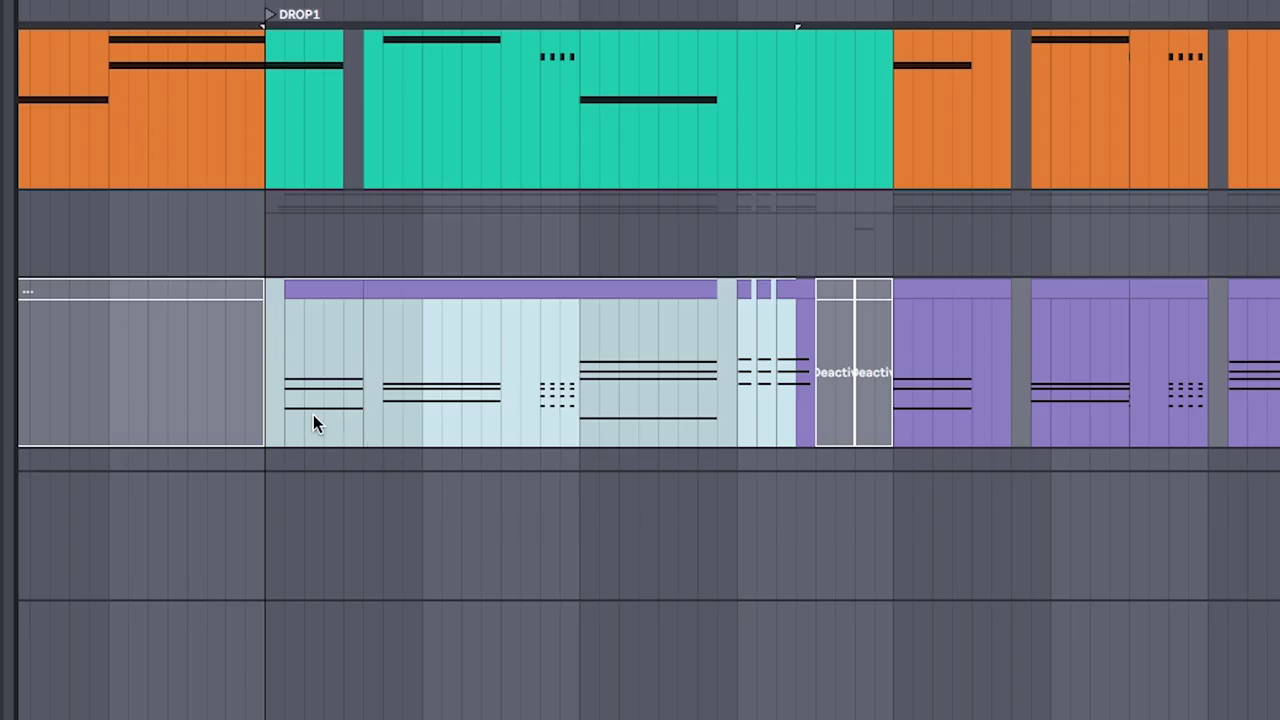
{"action": "left_click", "coordinate": [323, 335]}
{"action": "left_click_drag", "start_coordinate": [323, 335], "coordinate": [458, 332]}
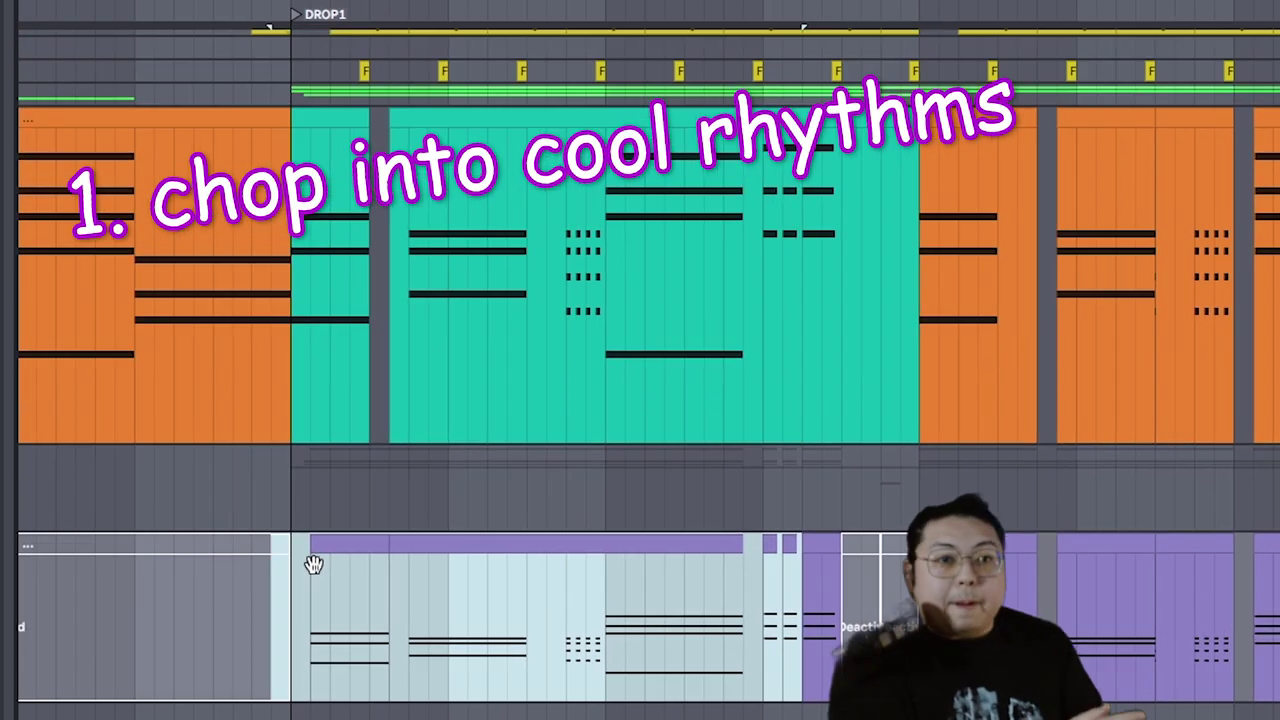
{"action": "left_click", "coordinate": [298, 561]}
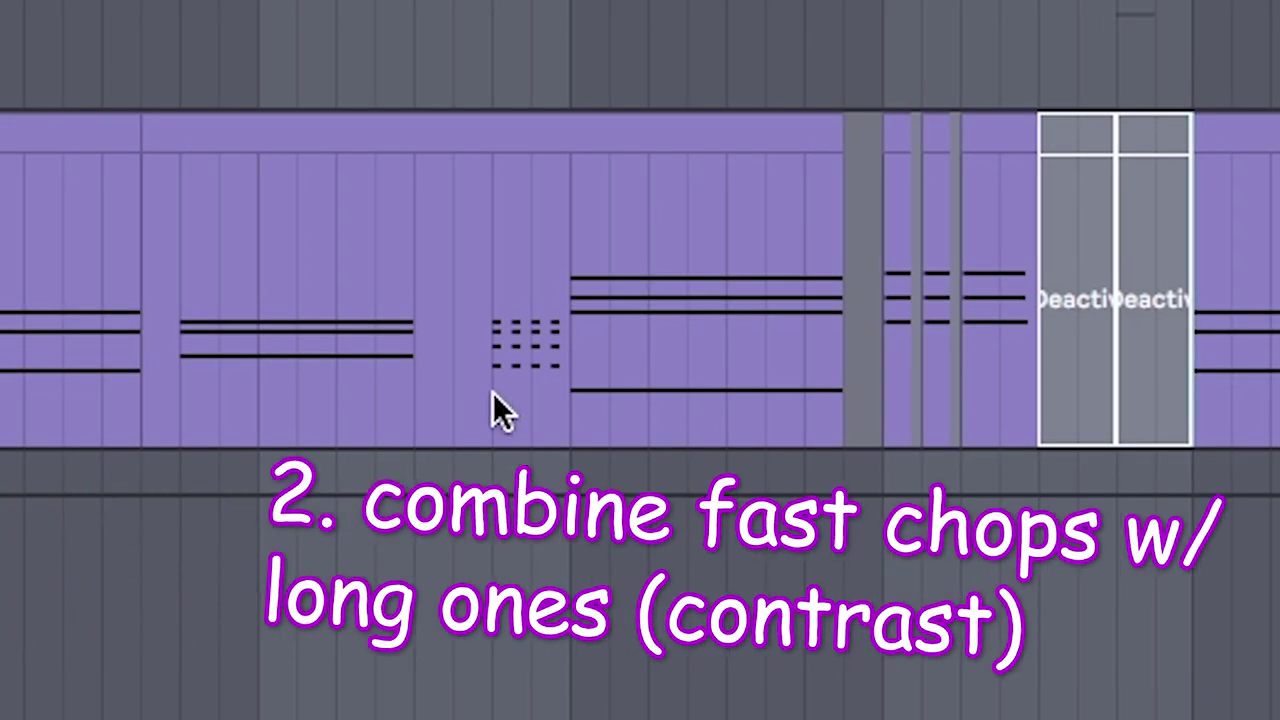
Step: Highlight the fast chops and long chords that follow on the CHORDS track, and play that passage
{"action": "left_click", "coordinate": [492, 392]}
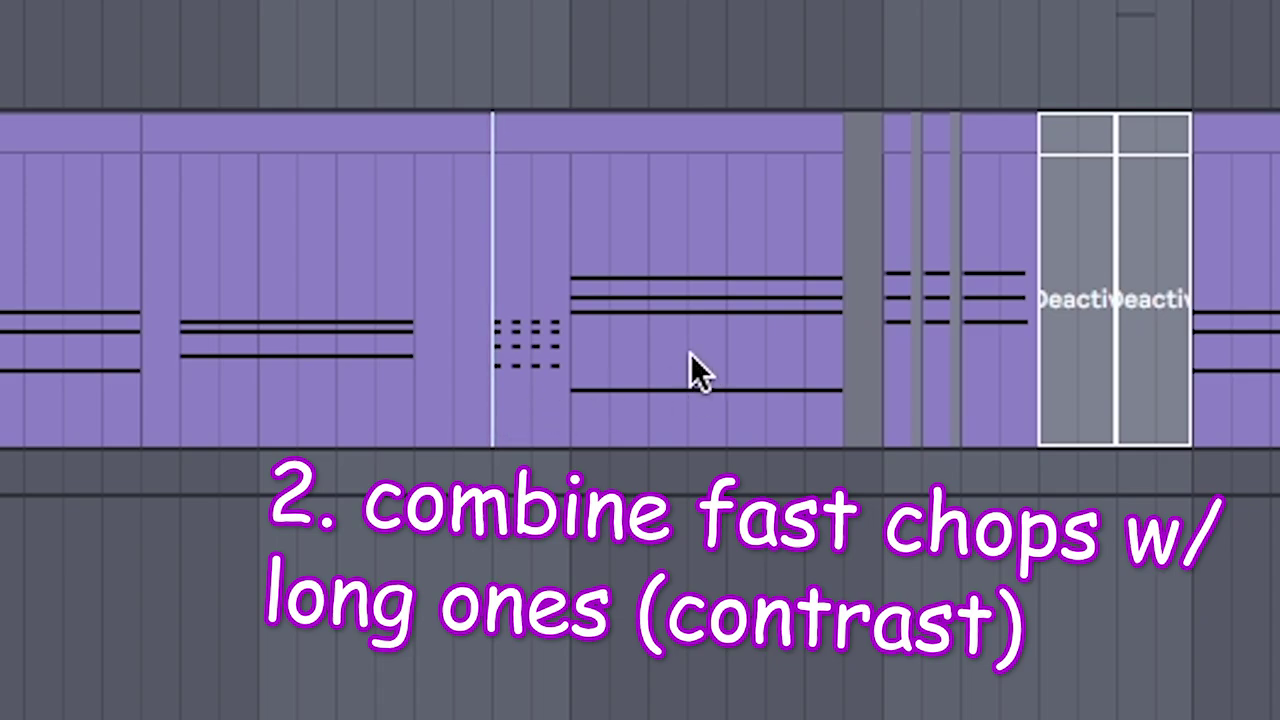
{"action": "left_click_drag", "start_coordinate": [454, 395], "coordinate": [1098, 387]}
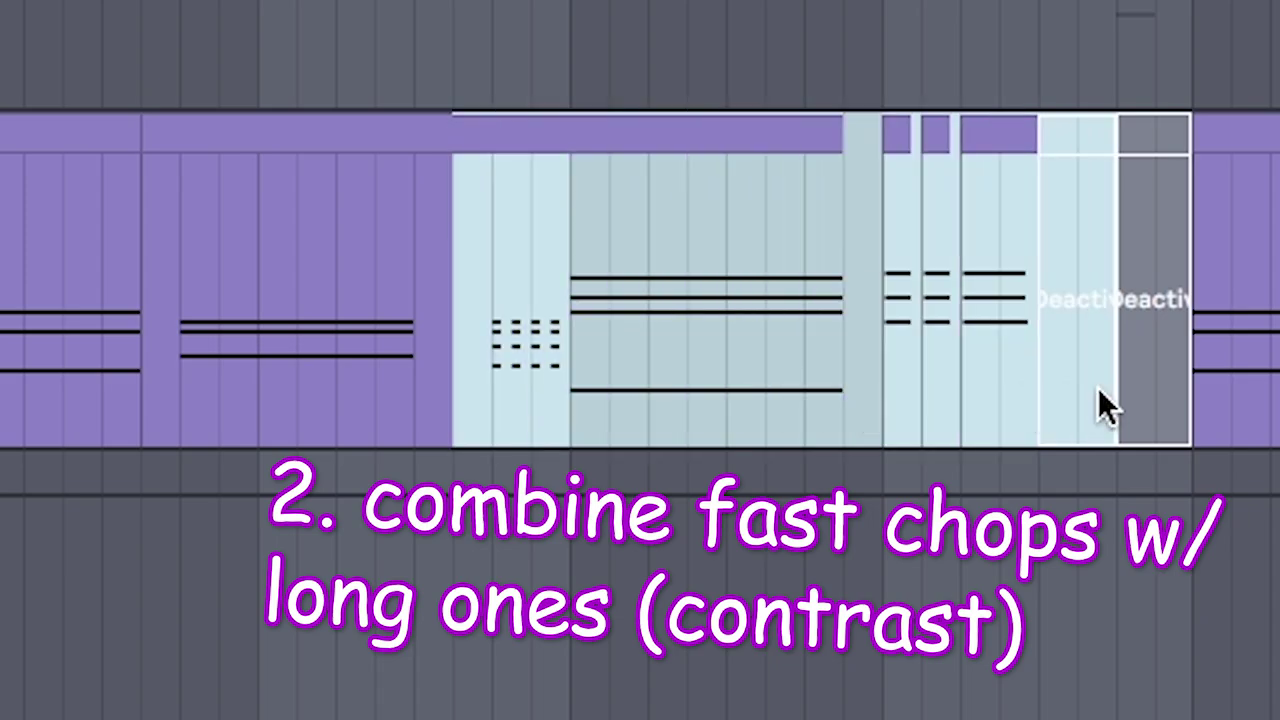
{"action": "left_click", "coordinate": [468, 432]}
{"action": "key", "text": "space"}
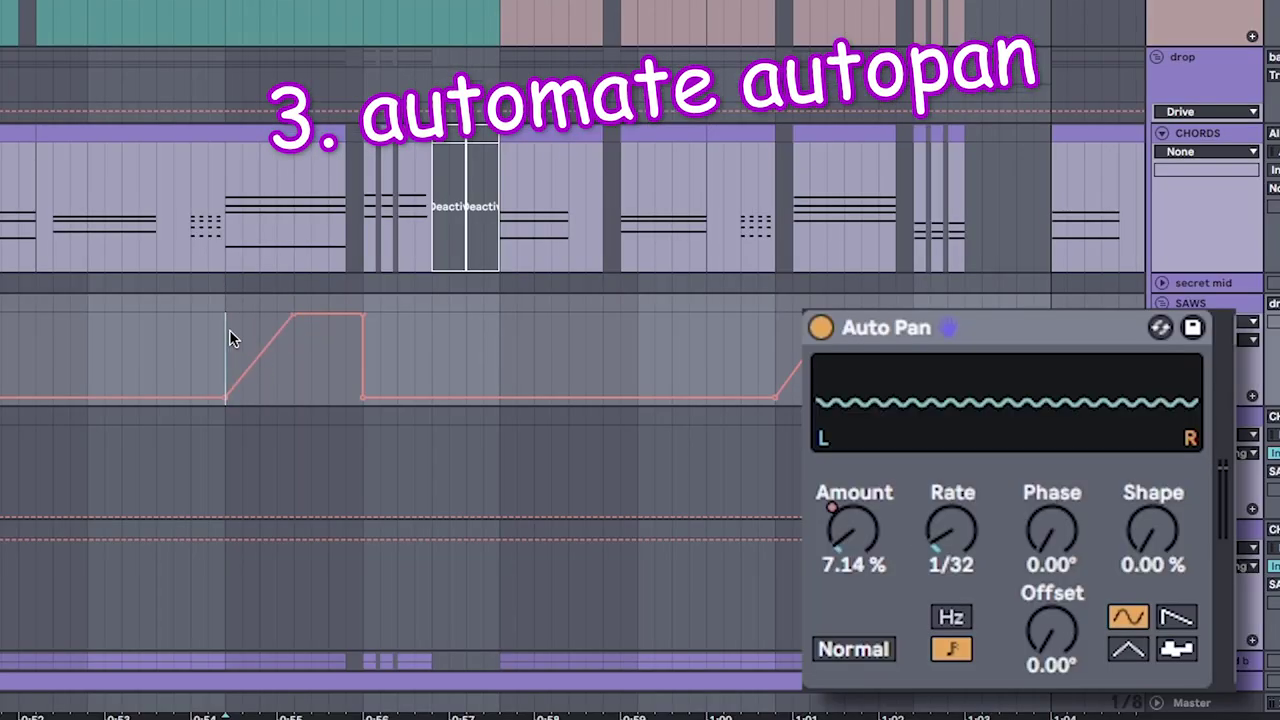
Step: Play the SAWS Auto Pan automation passage, and inspect the opening gap and fast chopped notes of the CHORDS clip at DROP1
{"action": "key", "text": "space"}
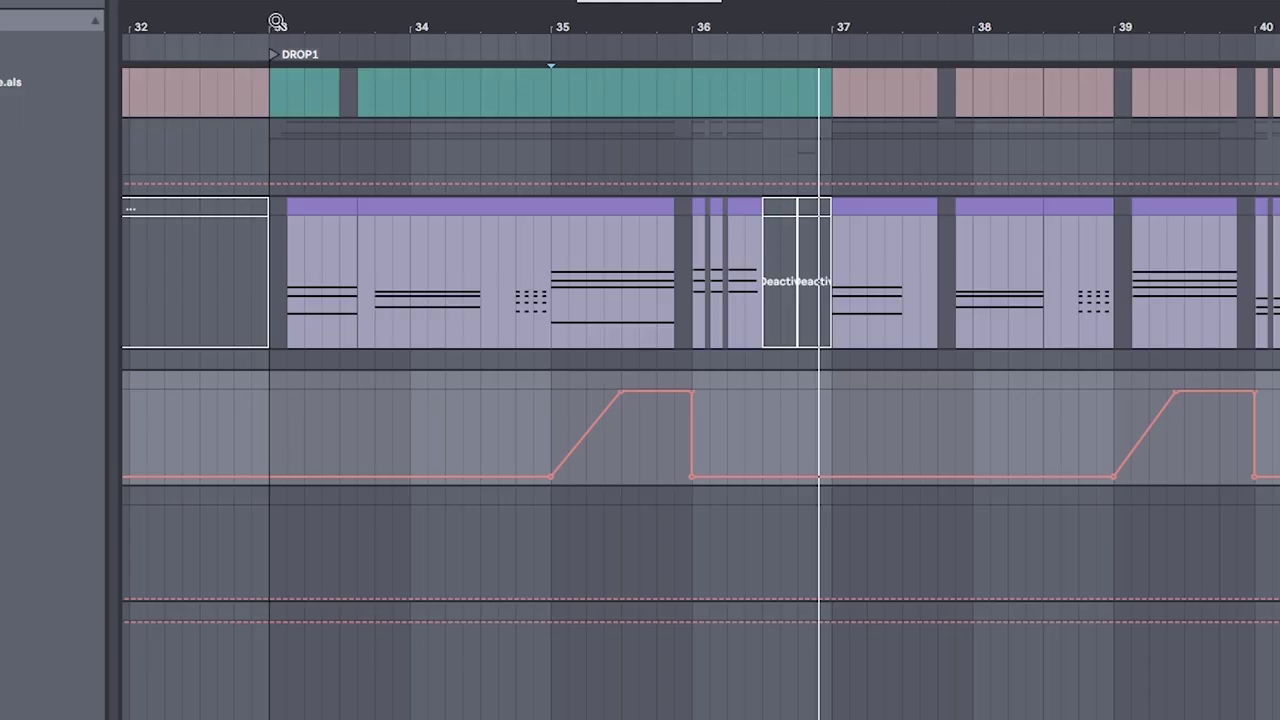
{"action": "left_click_drag", "start_coordinate": [300, 27], "coordinate": [310, 190]}
{"action": "left_click", "coordinate": [316, 218]}
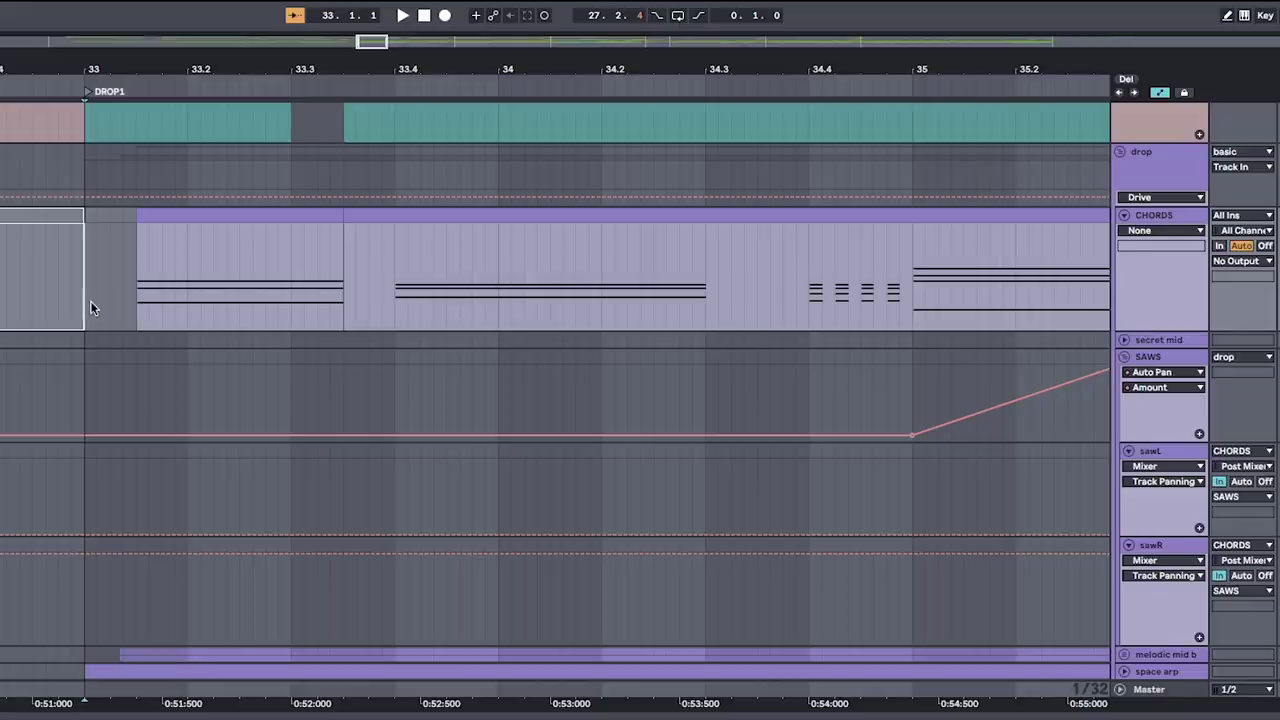
{"action": "left_click", "coordinate": [262, 320]}
{"action": "key", "text": "space"}
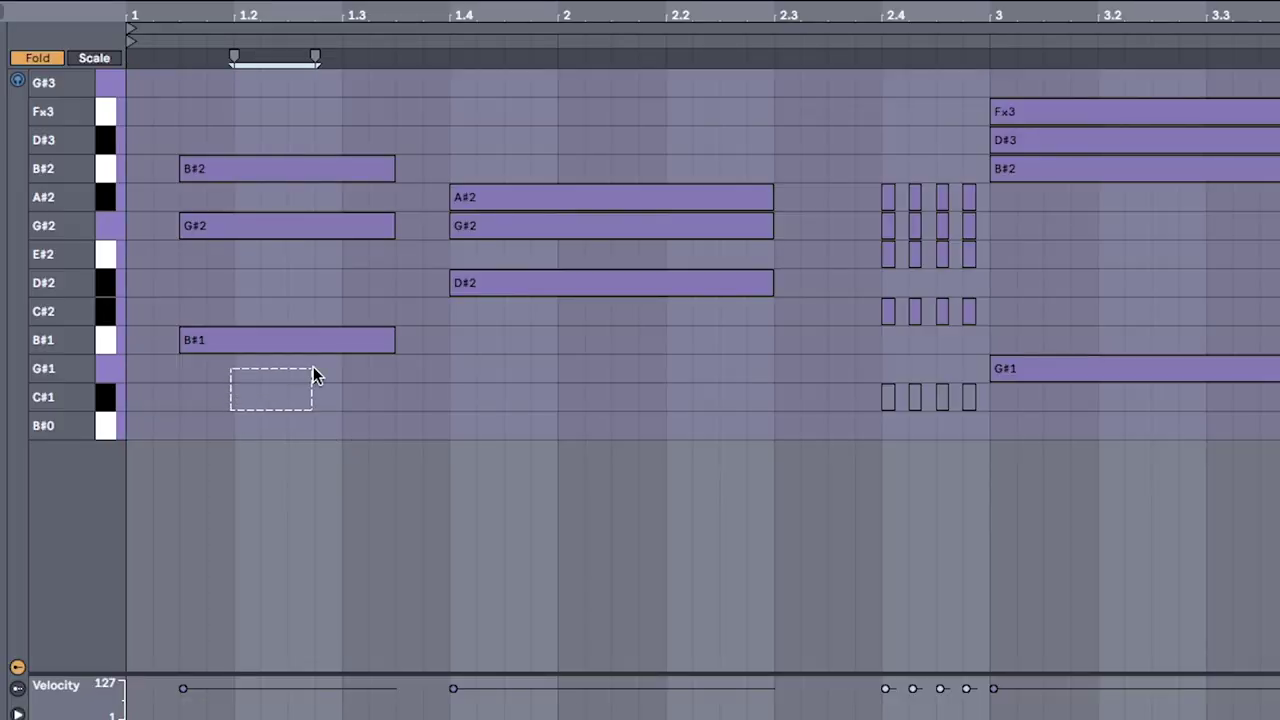
{"action": "left_click_drag", "start_coordinate": [855, 338], "coordinate": [1095, 315]}
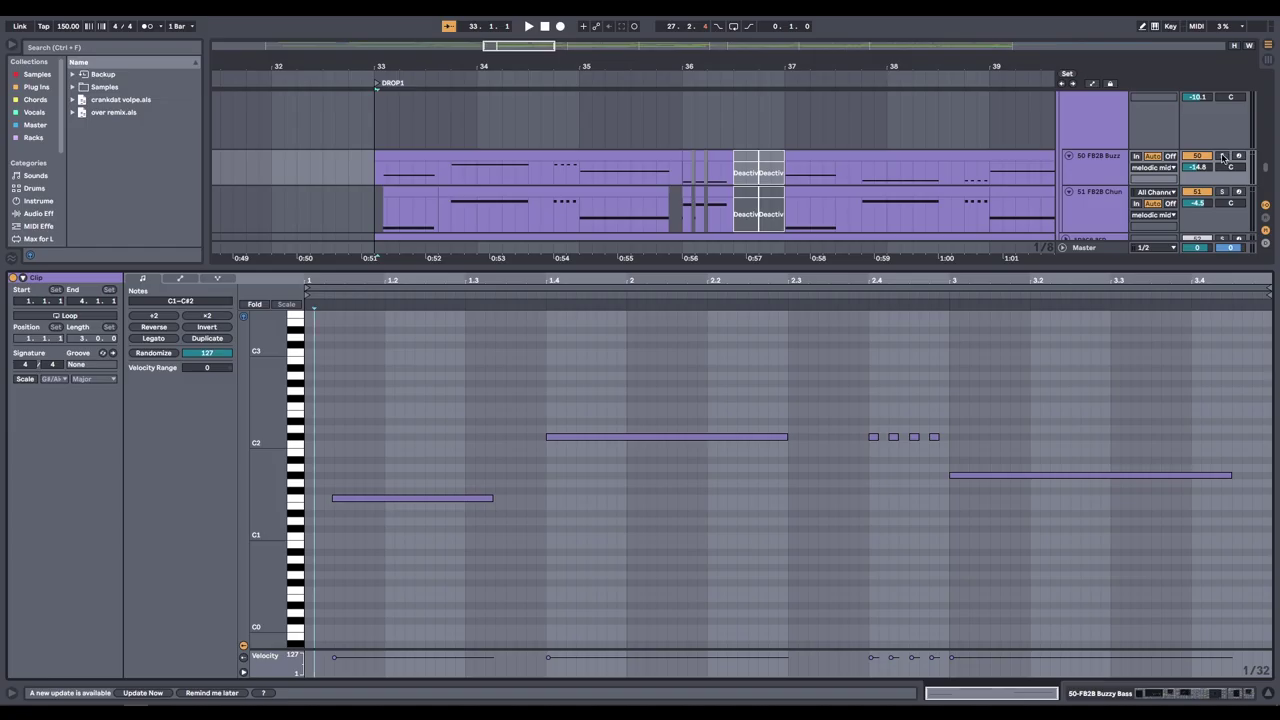
Step: Play the mid bass layers at DROP1 and compare the SUB track's rhythm with the chords example track
{"action": "key", "text": "space"}
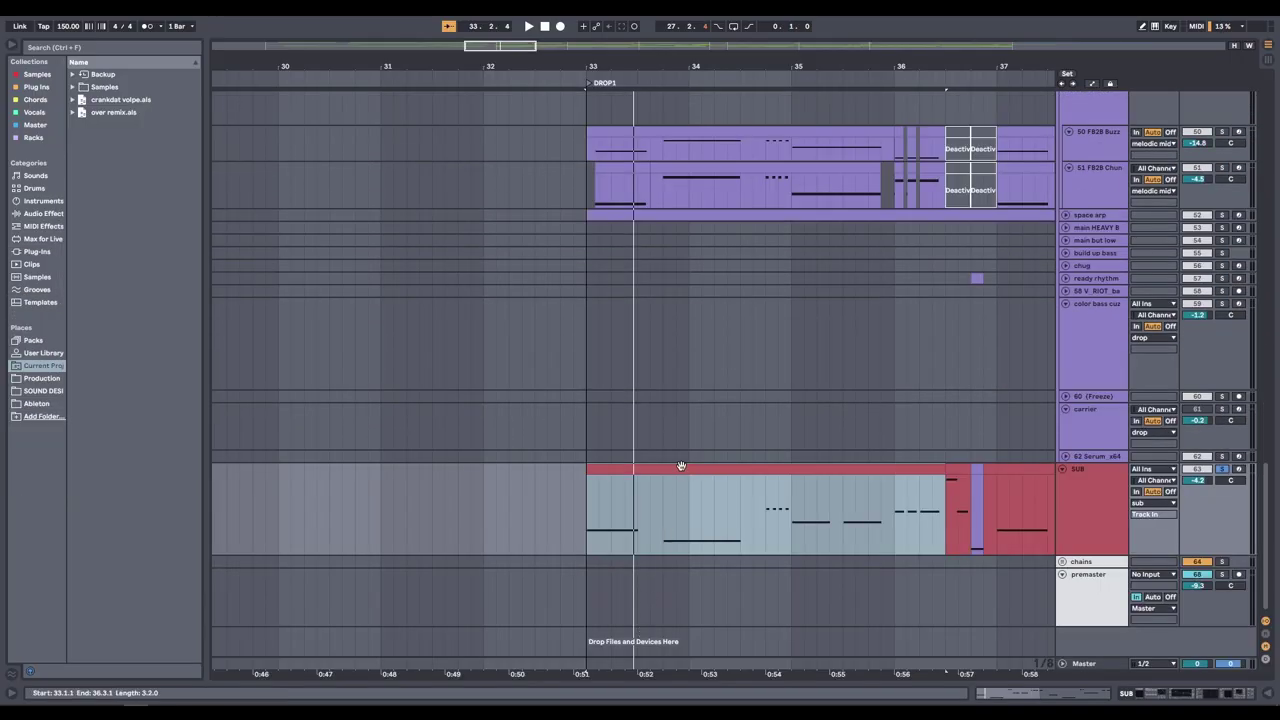
{"action": "left_click_drag", "start_coordinate": [681, 467], "coordinate": [546, 416]}
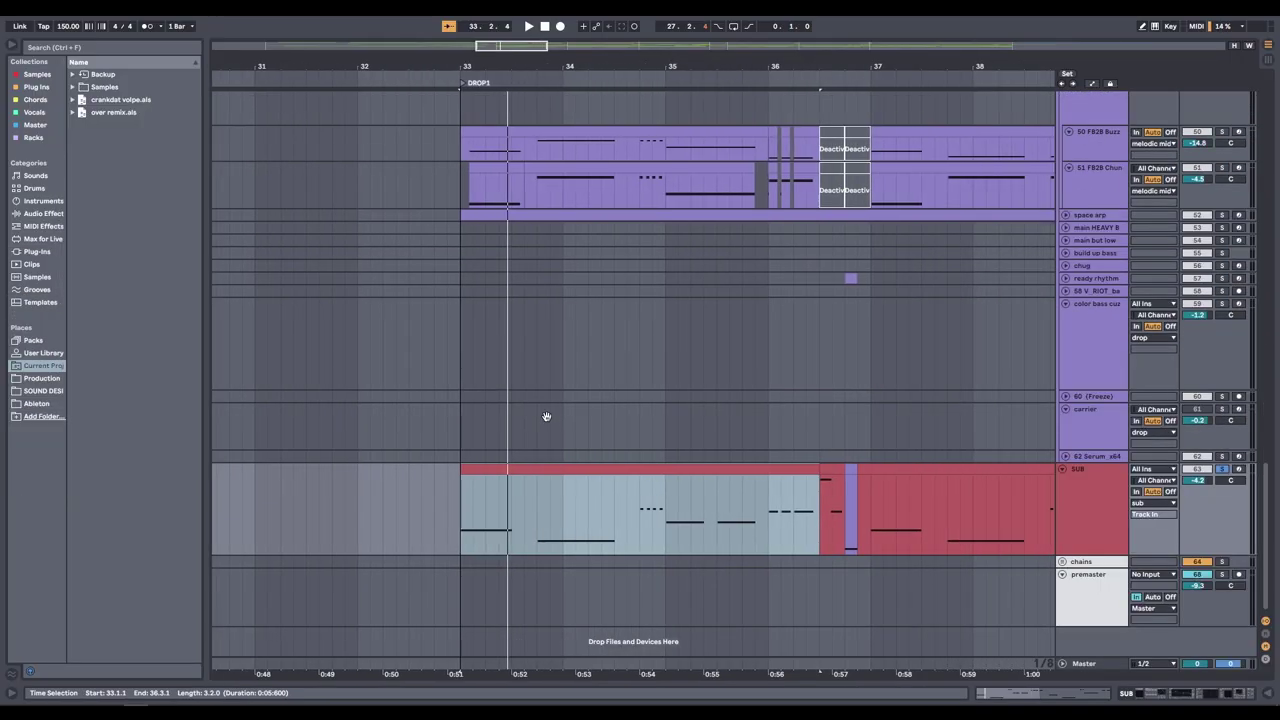
{"action": "scroll", "coordinate": [465, 350], "scroll_direction": "up", "scroll_amount": 15}
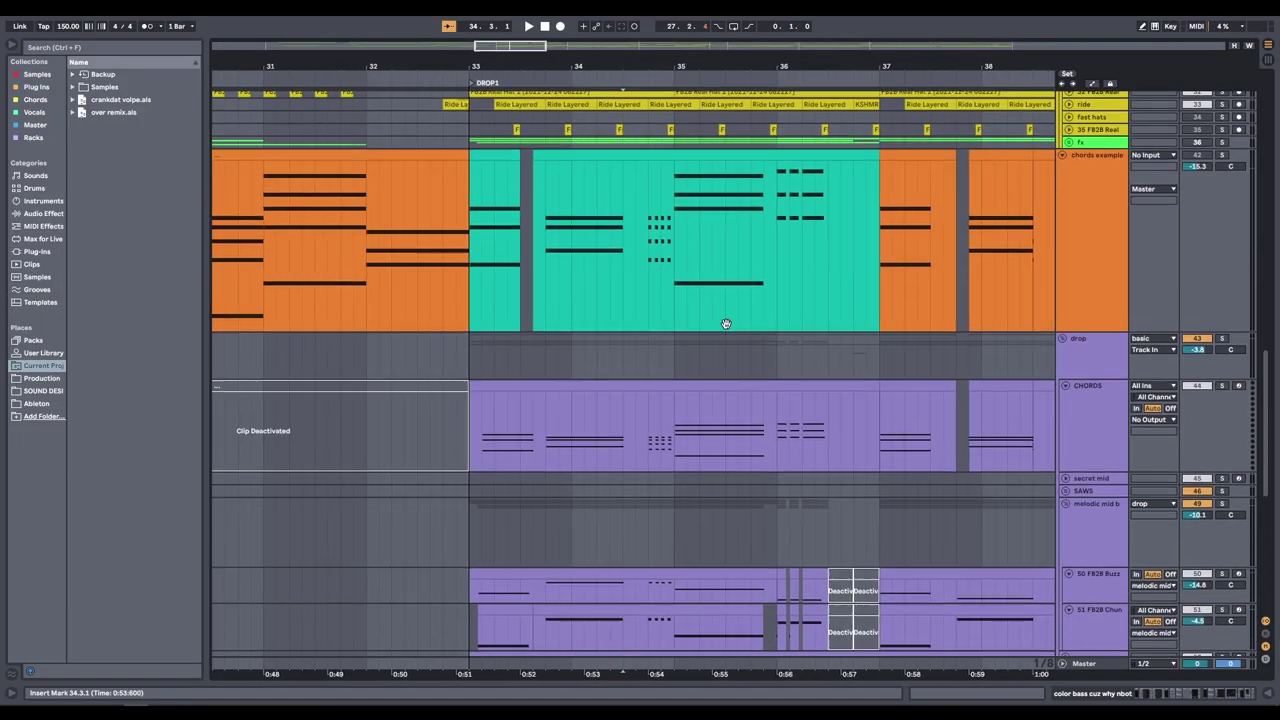
{"action": "scroll", "coordinate": [640, 370], "scroll_direction": "up", "scroll_amount": 15}
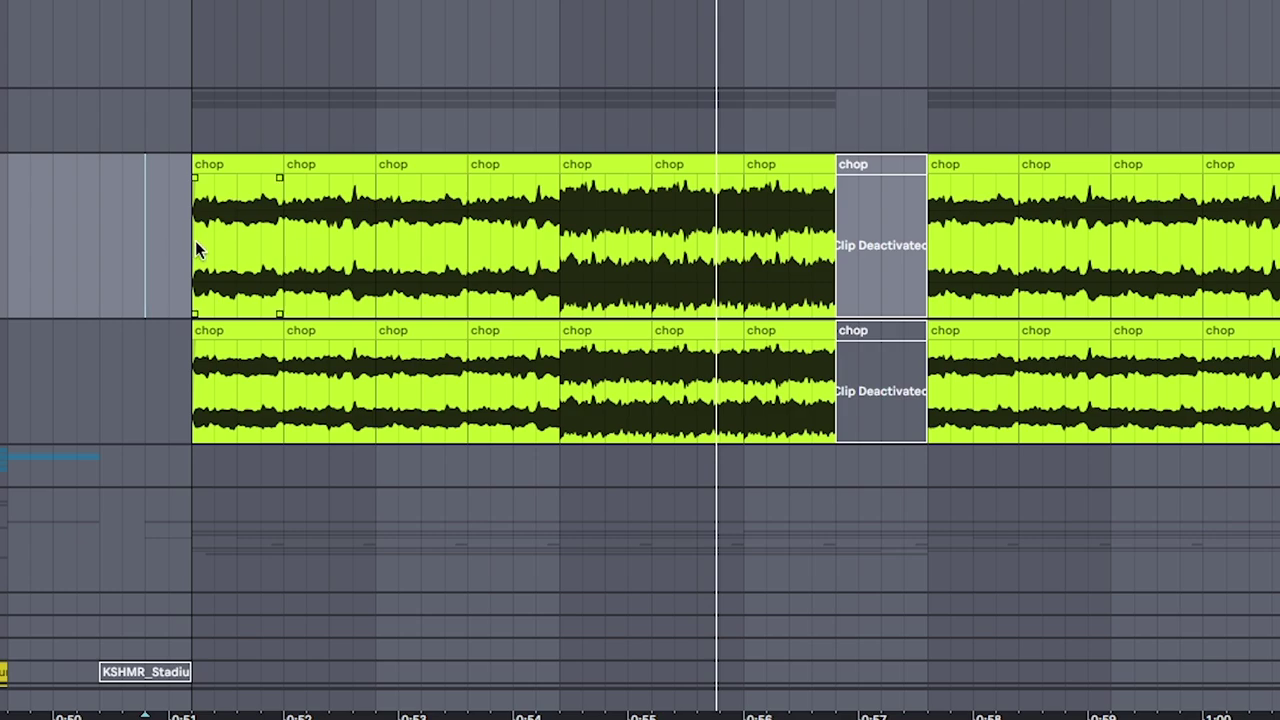
Step: Play the vocal chop clips, close the LittleAlterBoy plugin, and check the Story of My Life vocal chop clips
{"action": "key", "text": "space"}
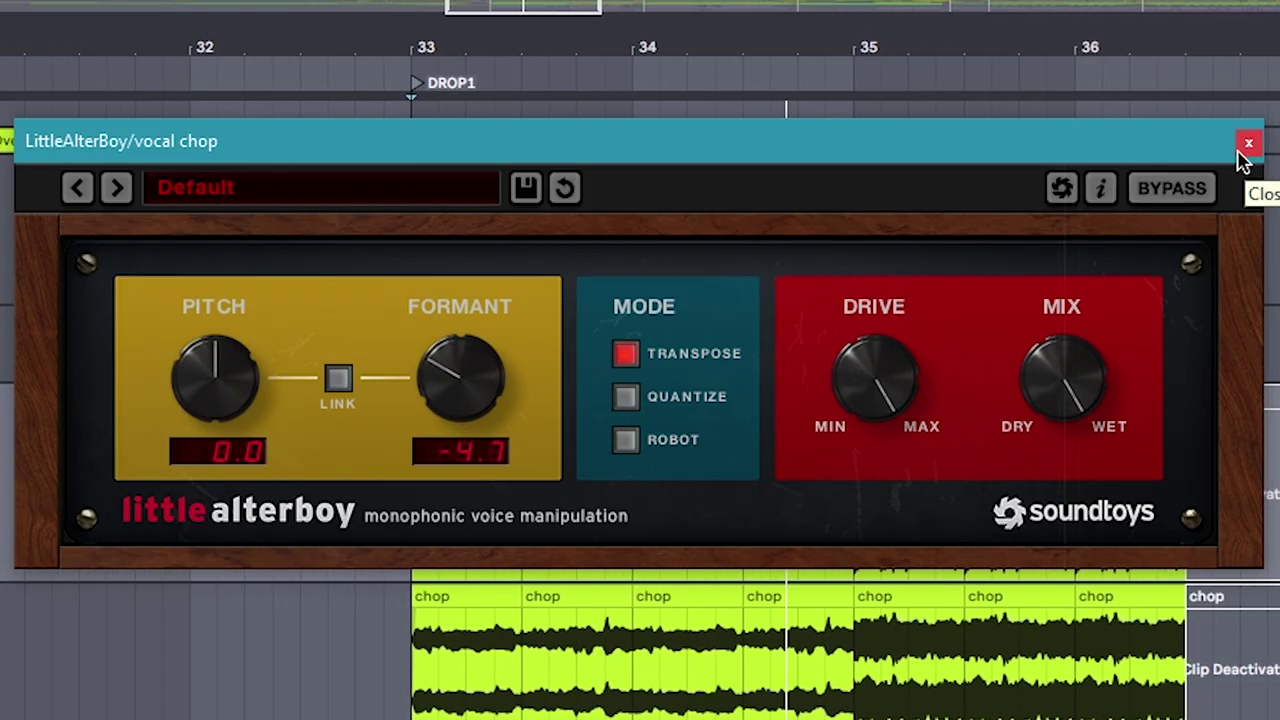
{"action": "left_click", "coordinate": [1248, 145]}
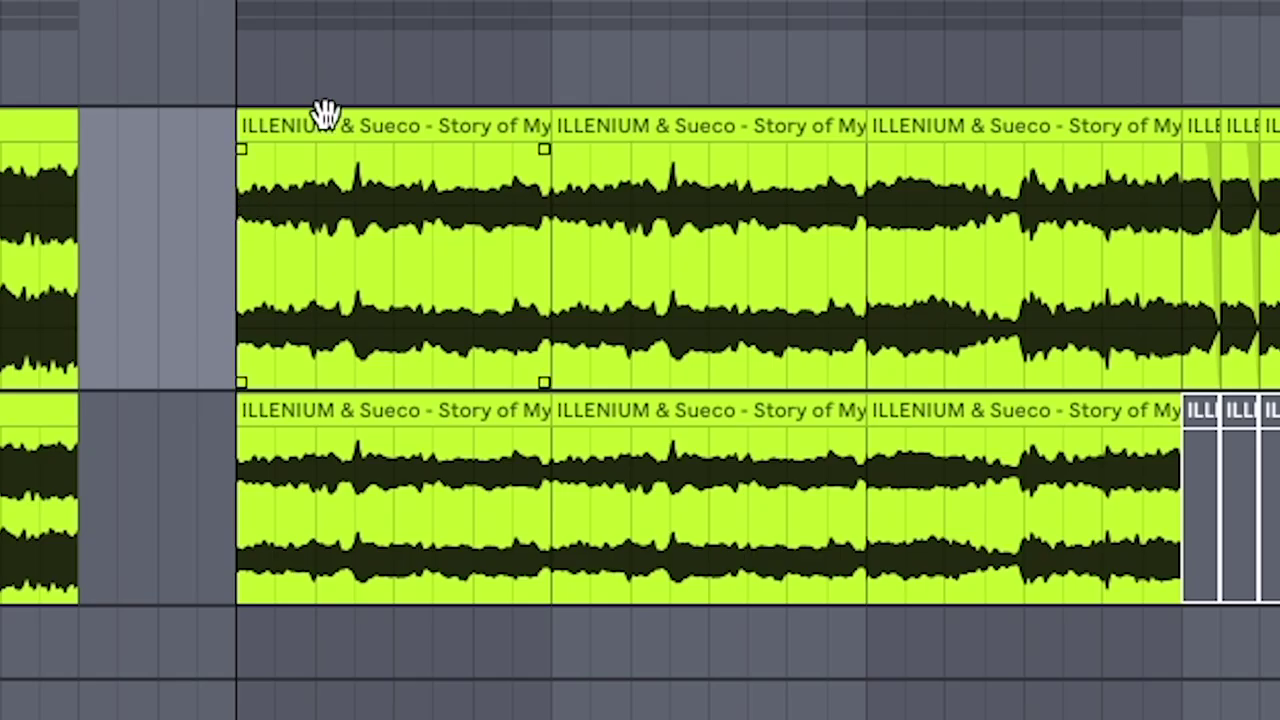
{"action": "left_click", "coordinate": [515, 110]}
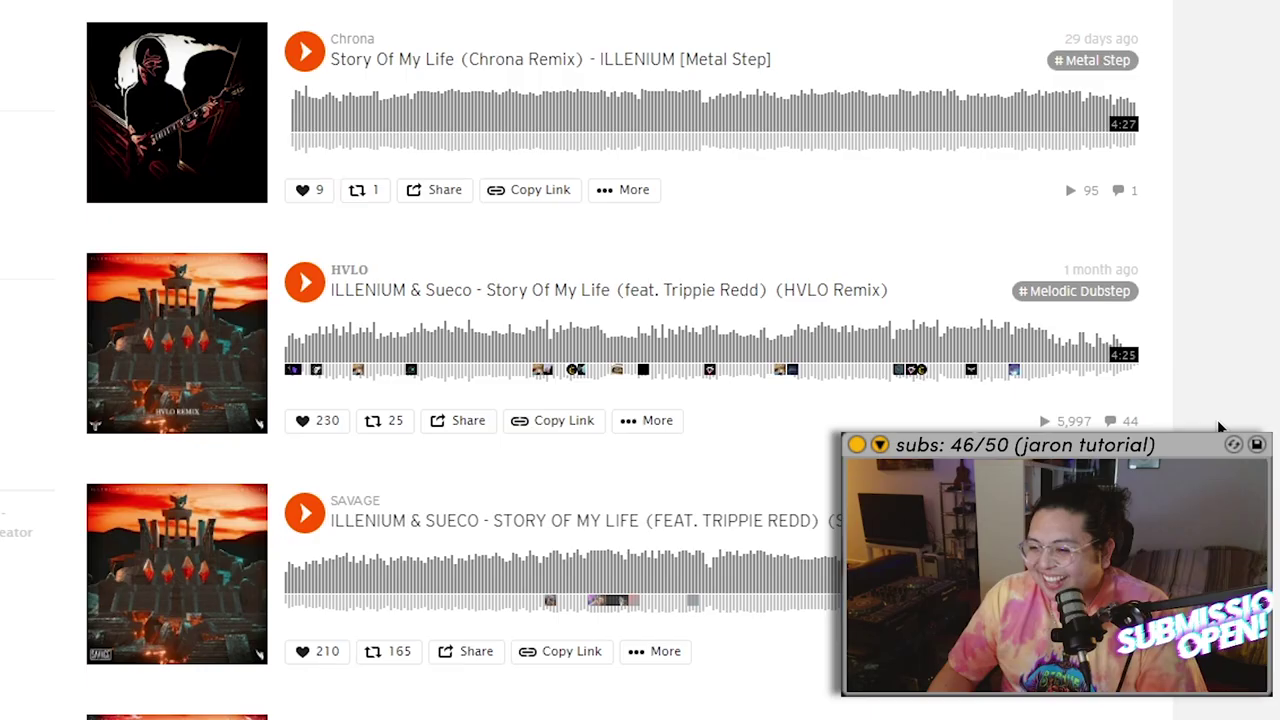
Step: Browse the SoundCloud list of ILLENIUM & Sueco Story Of My Life remixes
{"action": "scroll", "coordinate": [1217, 416], "scroll_direction": "down", "scroll_amount": 10}
{"action": "scroll", "coordinate": [1217, 416], "scroll_direction": "down", "scroll_amount": 10}
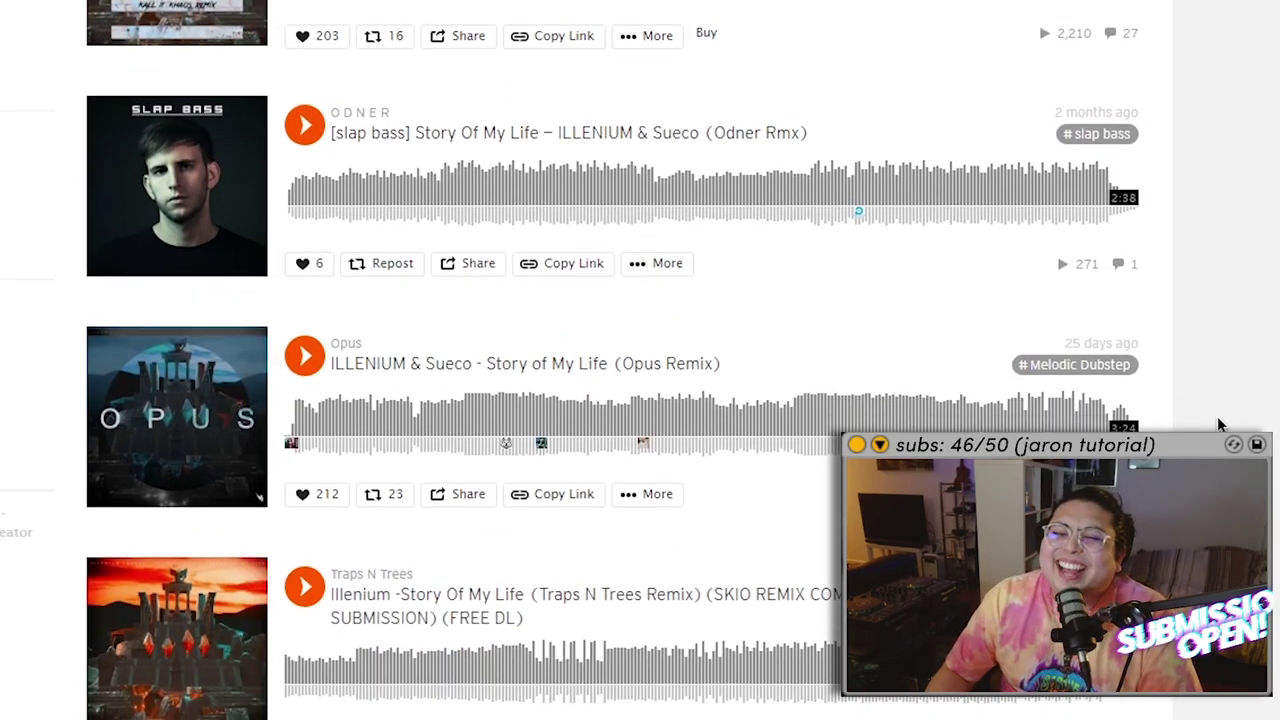
{"action": "scroll", "coordinate": [1216, 415], "scroll_direction": "down", "scroll_amount": 10}
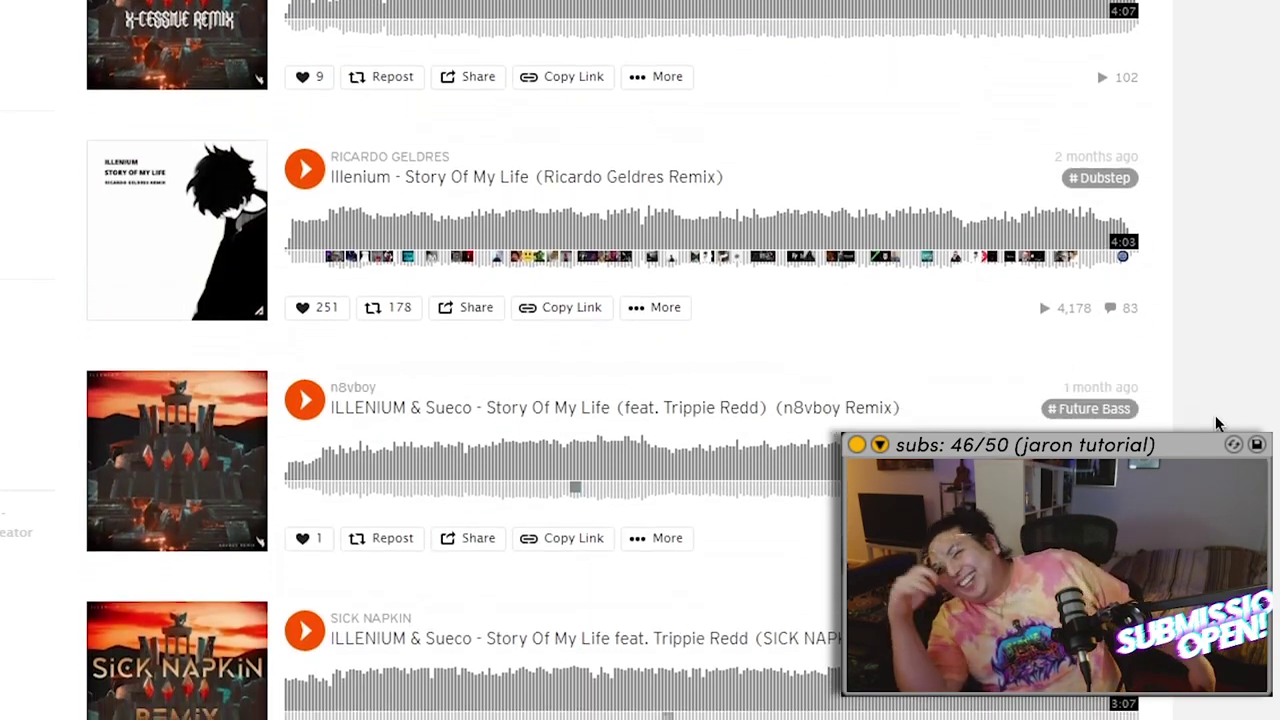
{"action": "scroll", "coordinate": [1214, 414], "scroll_direction": "down", "scroll_amount": 10}
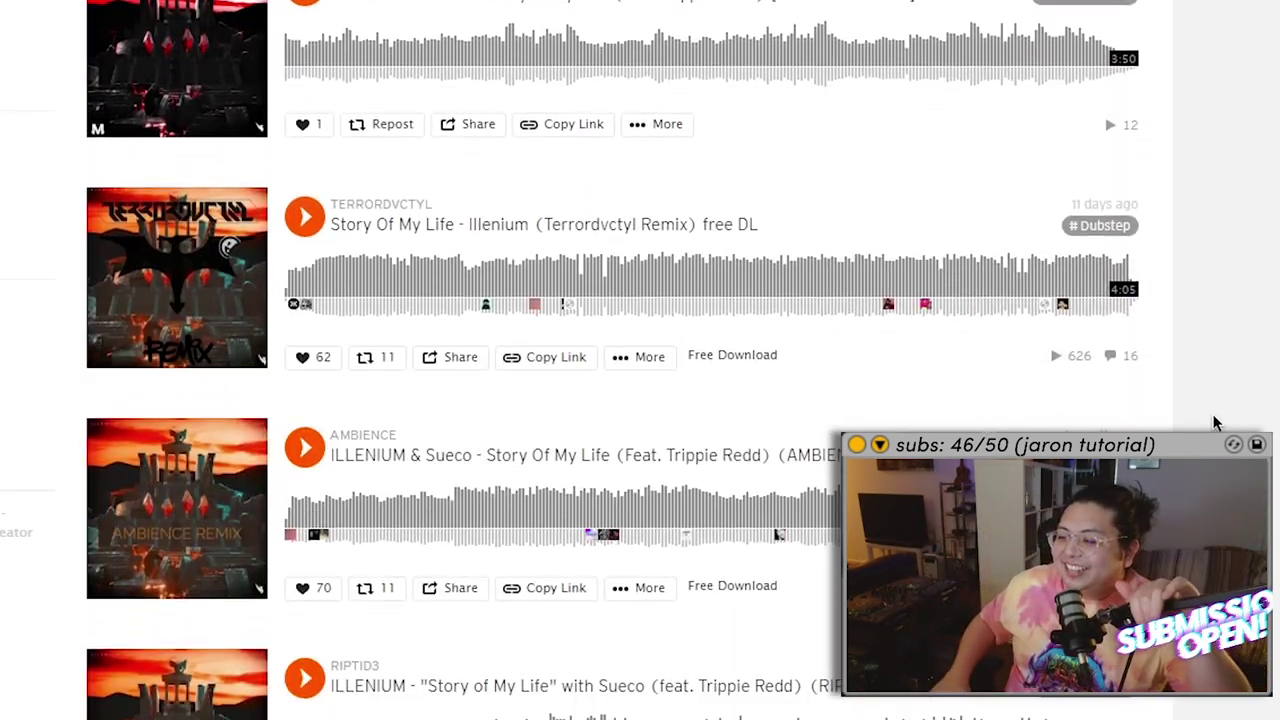
{"action": "scroll", "coordinate": [1210, 414], "scroll_direction": "down", "scroll_amount": 3}
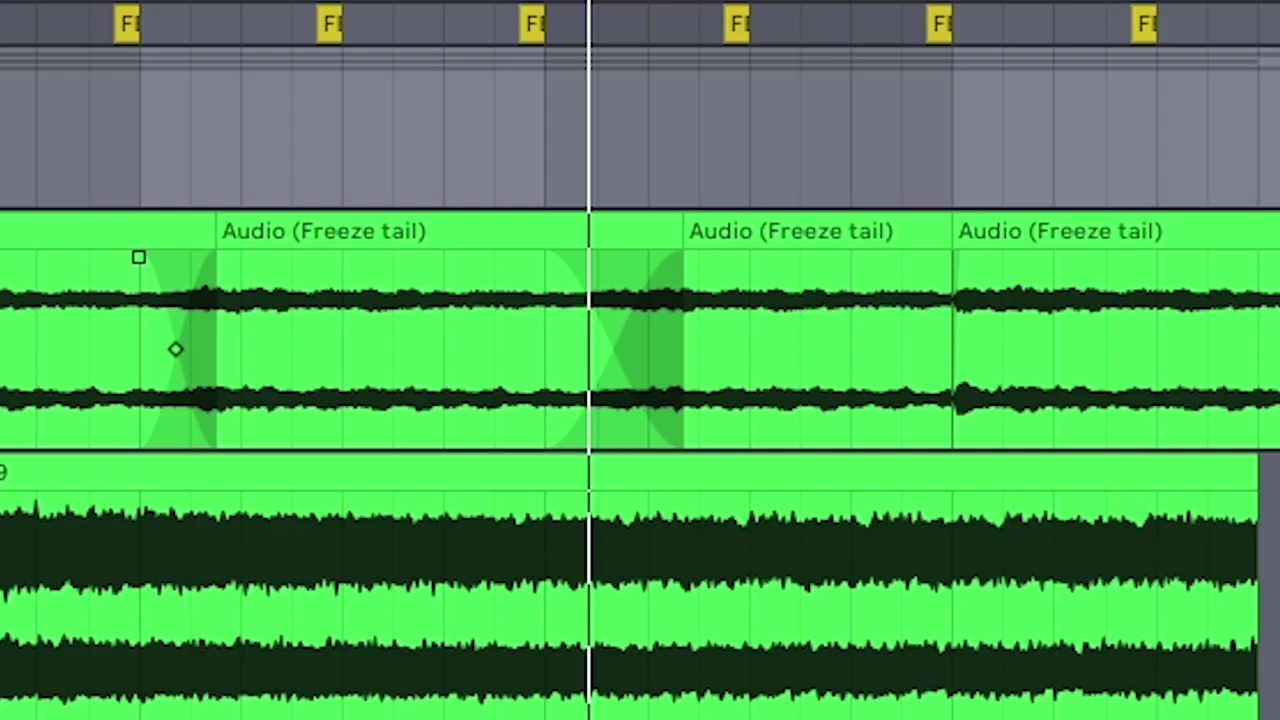
Step: In Ableton Live, play the ambience and space arp layers, and check the fill clips on the ready rhythm and V_RIOT tracks
{"action": "left_click", "coordinate": [222, 428]}
{"action": "key", "text": "space"}
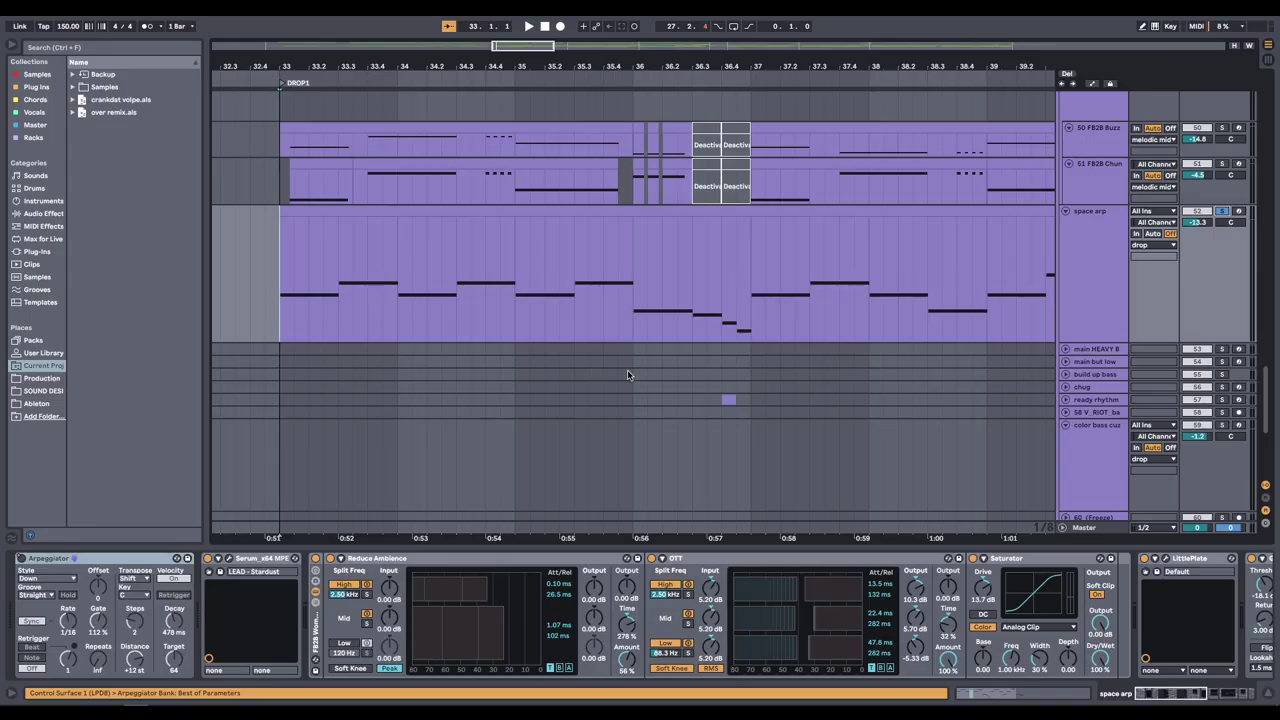
{"action": "left_click", "coordinate": [377, 273]}
{"action": "key", "text": "space"}
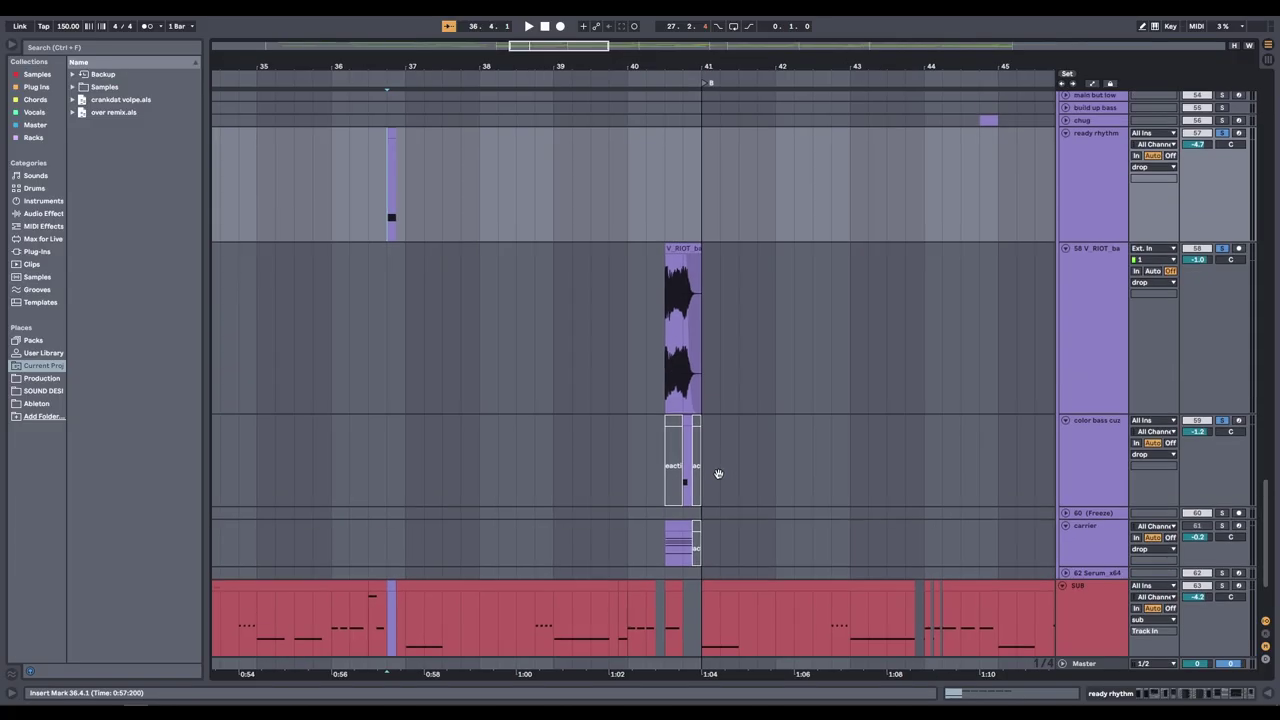
{"action": "scroll", "coordinate": [718, 473], "scroll_direction": "up", "scroll_amount": 1}
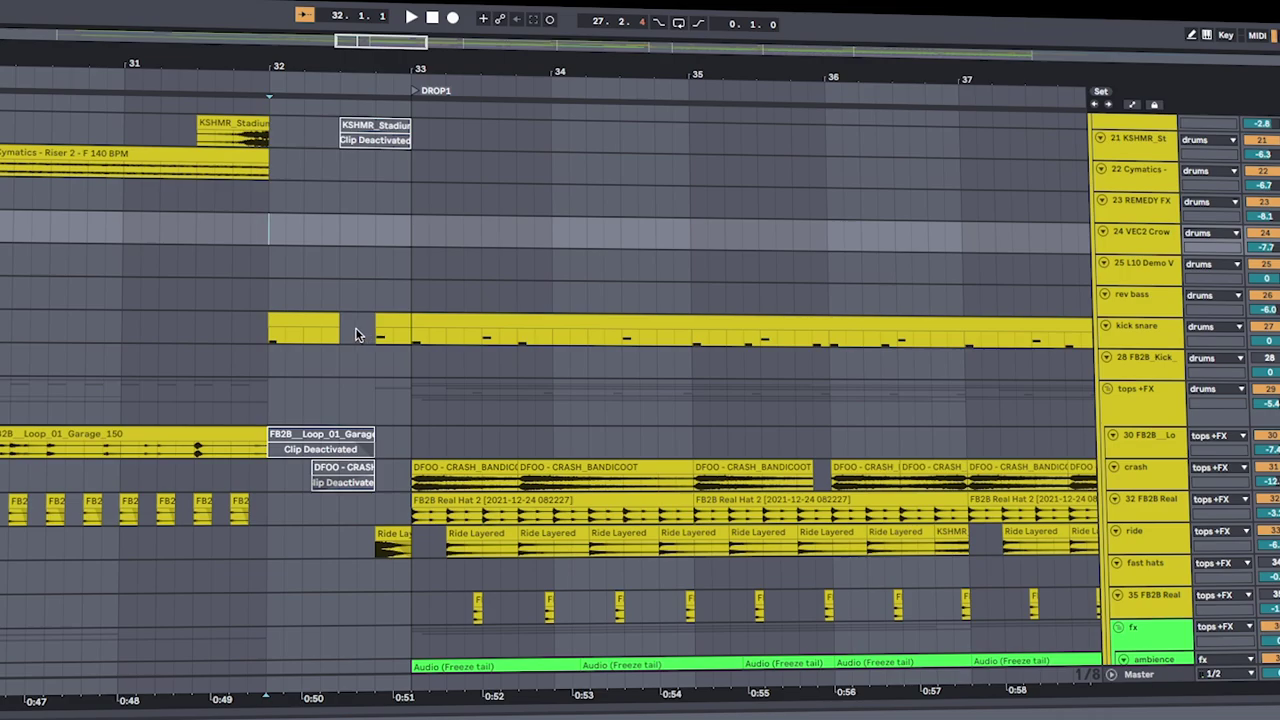
Step: Play the full drop from bar 32 and follow its layers from the drums and effects through the chords and basses
{"action": "key", "text": "space"}
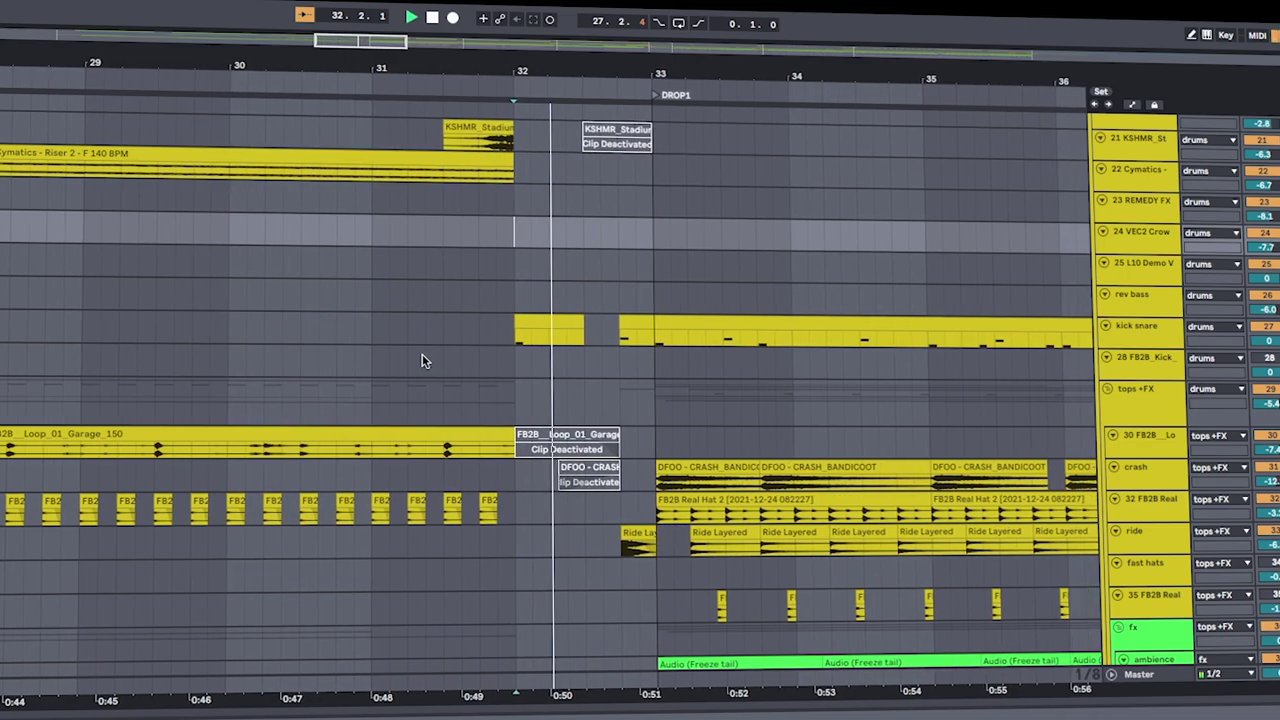
{"action": "scroll", "coordinate": [707, 446], "scroll_direction": "down", "scroll_amount": 3}
{"action": "scroll", "coordinate": [687, 437], "scroll_direction": "down", "scroll_amount": 2}
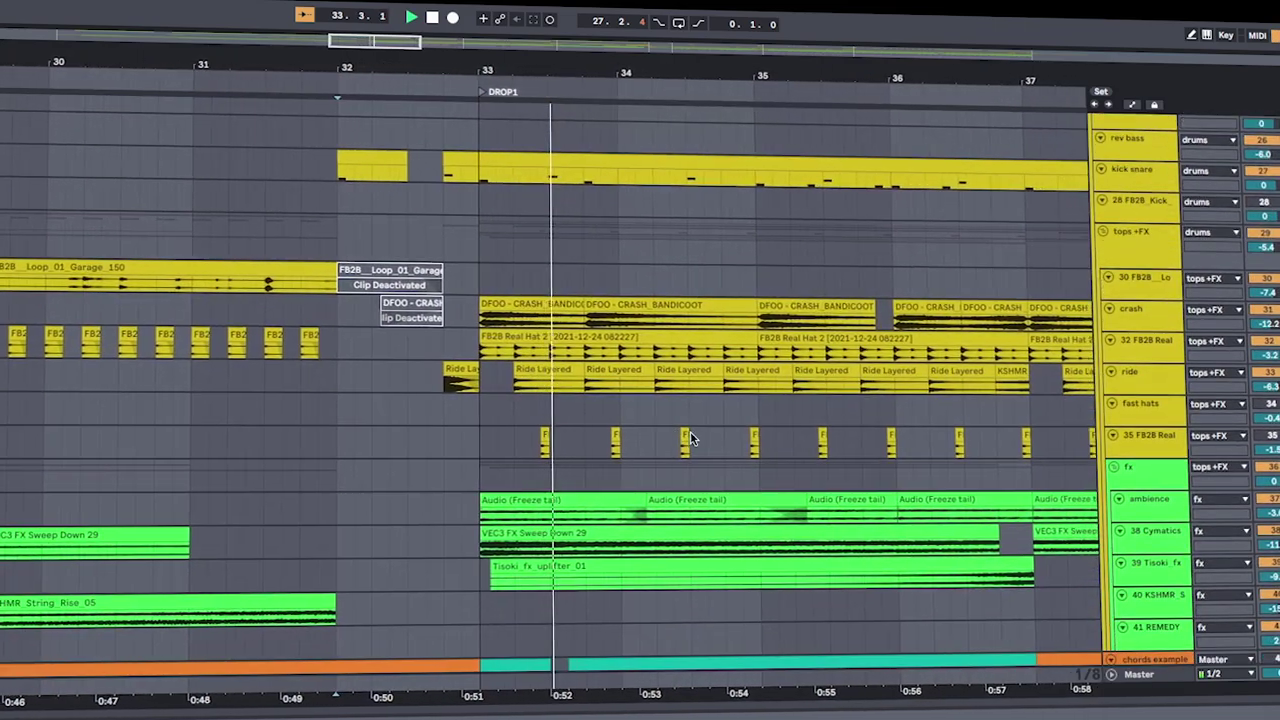
{"action": "scroll", "coordinate": [550, 400], "scroll_direction": "down", "scroll_amount": 8}
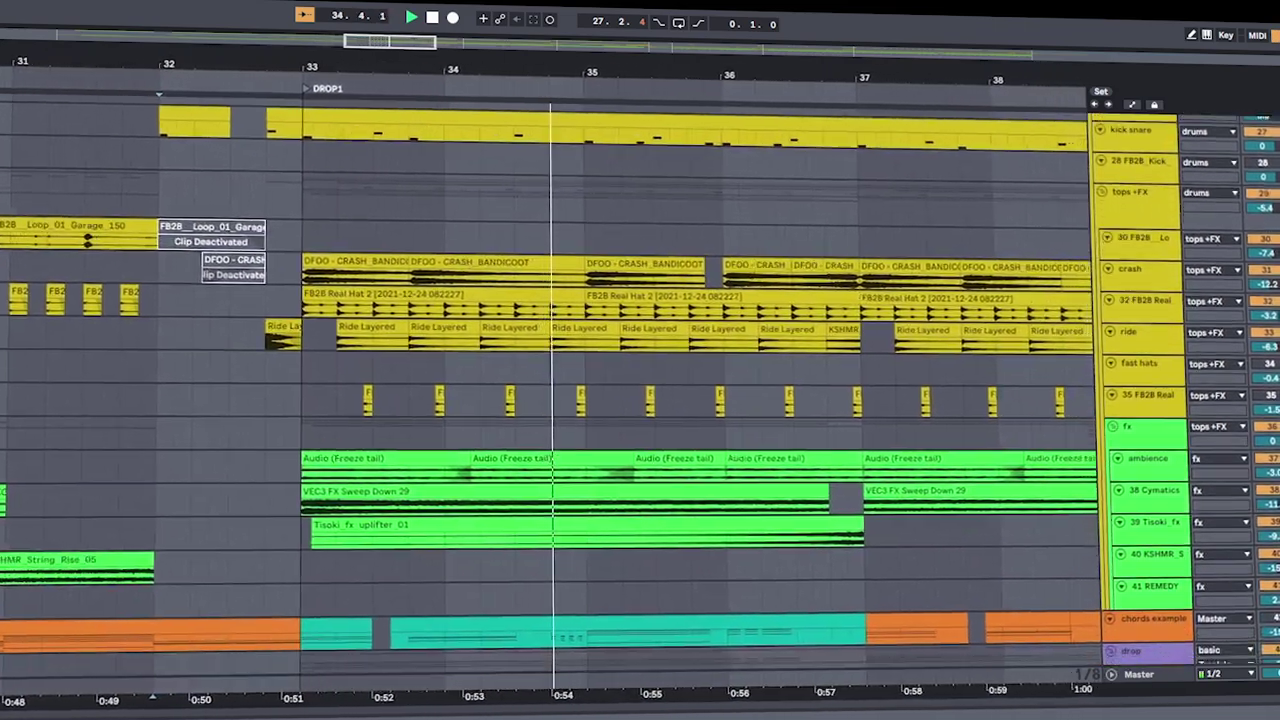
{"action": "scroll", "coordinate": [550, 400], "scroll_direction": "down", "scroll_amount": 6}
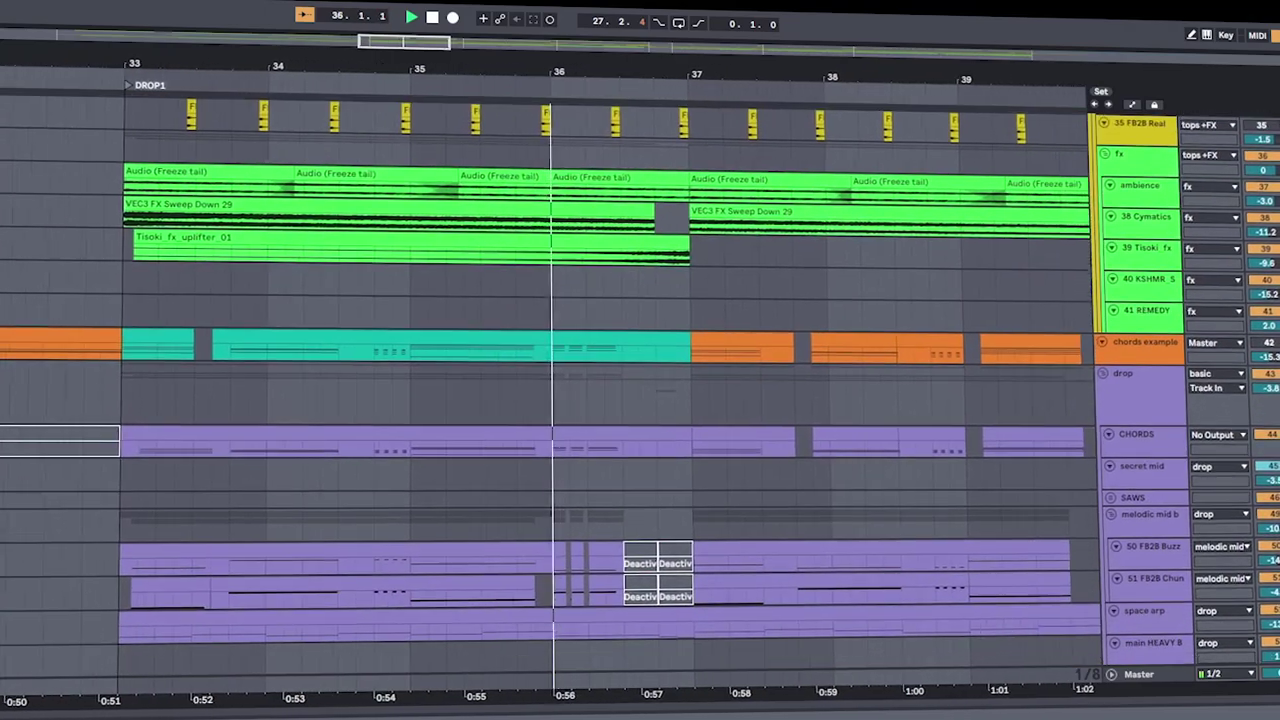
{"action": "scroll", "coordinate": [550, 400], "scroll_direction": "down", "scroll_amount": 1}
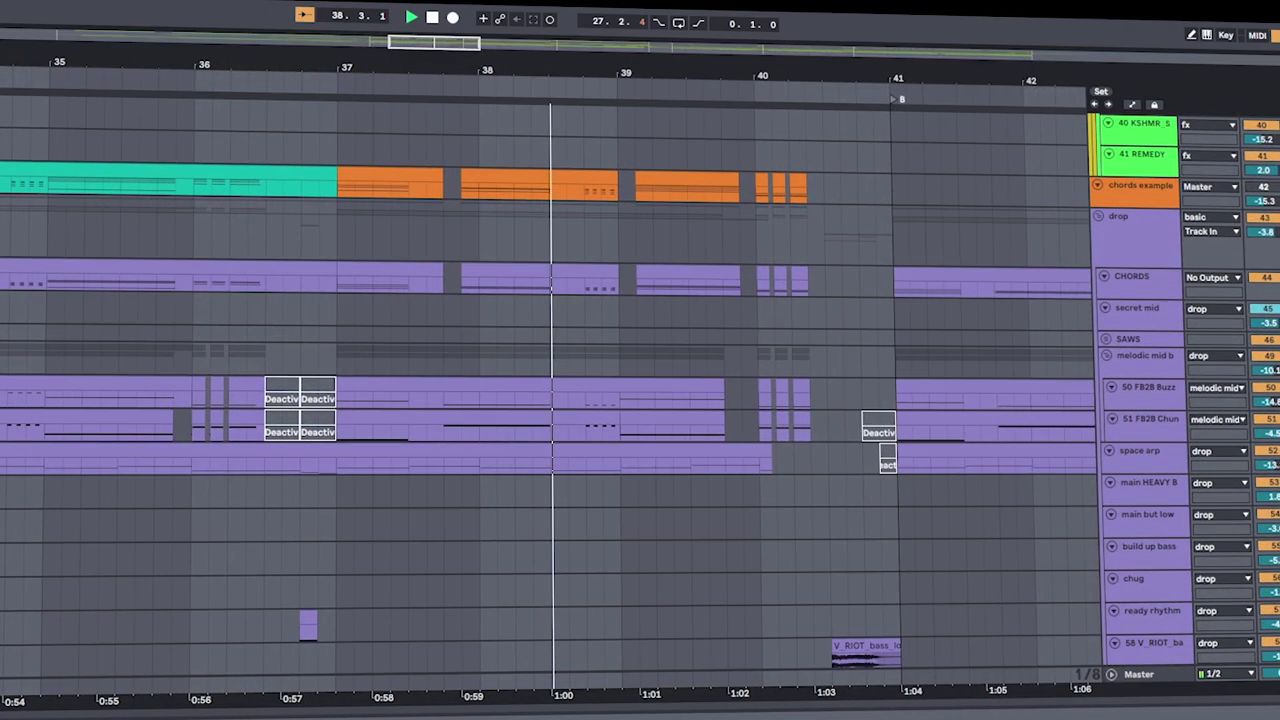
{"action": "scroll", "coordinate": [550, 400], "scroll_direction": "down", "scroll_amount": 3}
{"action": "scroll", "coordinate": [550, 400], "scroll_direction": "down", "scroll_amount": 4}
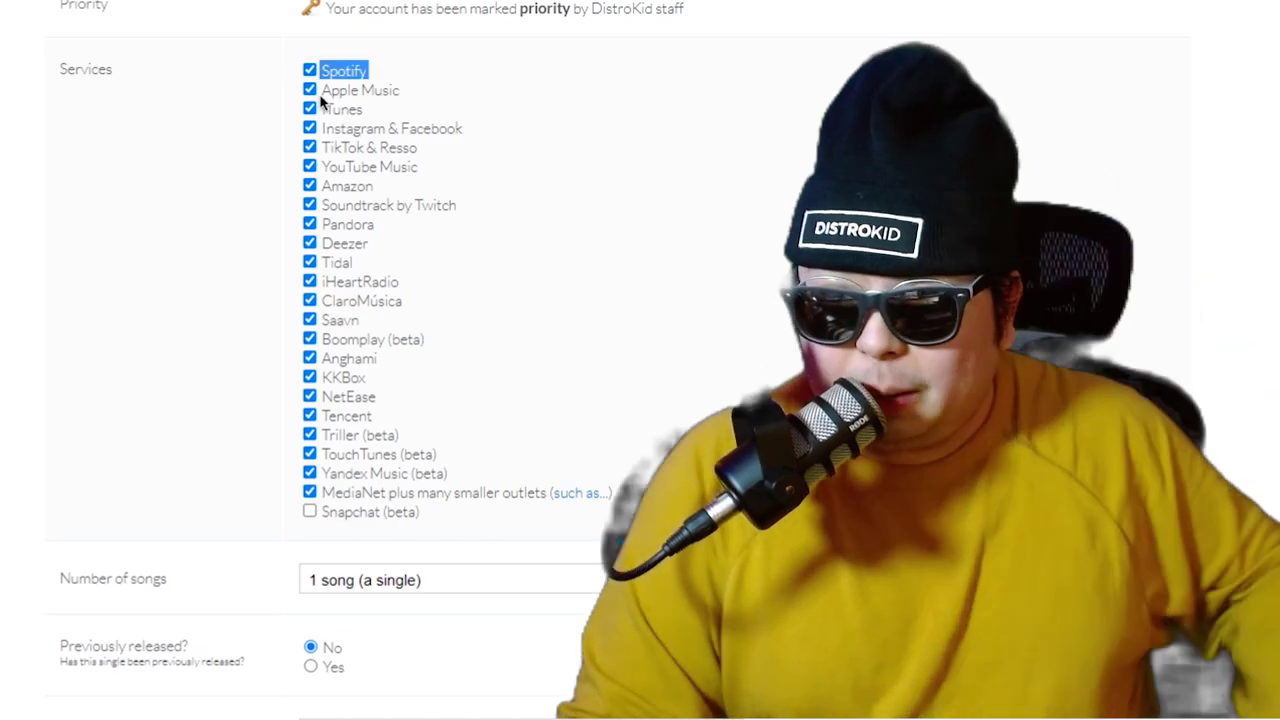
Step: In DistroKid's release form, highlight the list of distribution services and clear the highlight
{"action": "left_click_drag", "start_coordinate": [322, 100], "coordinate": [430, 363]}
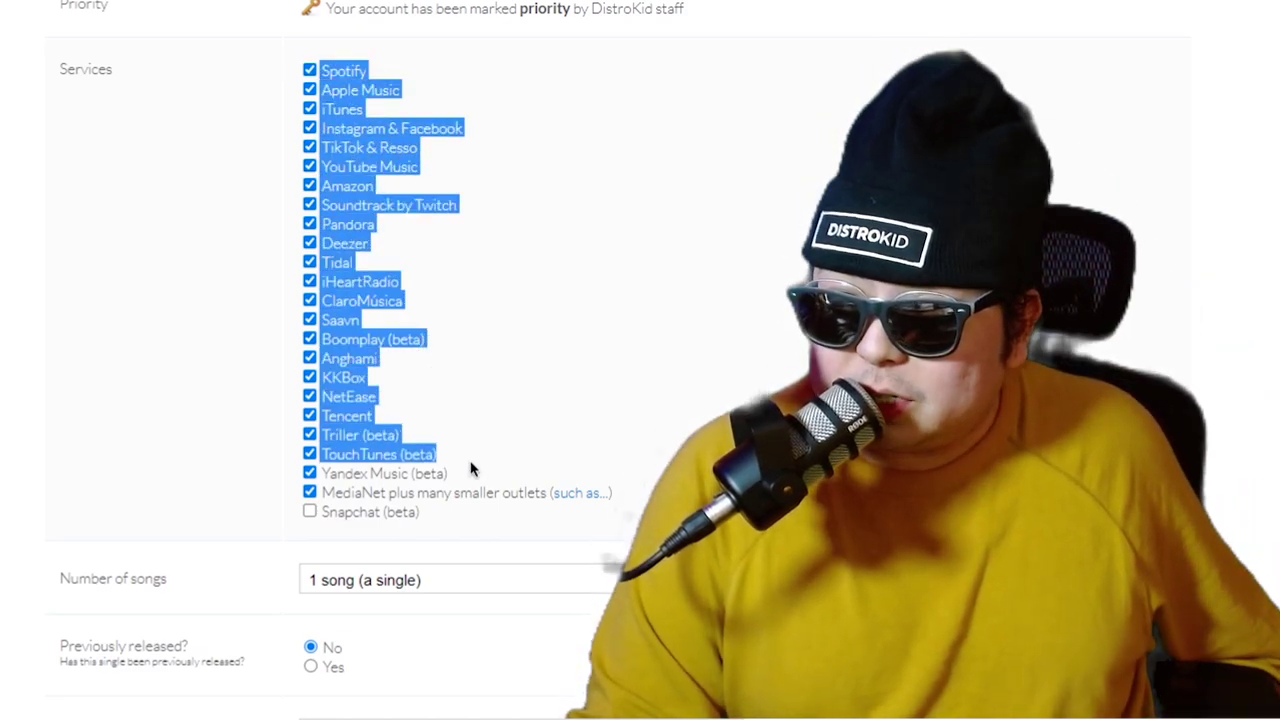
{"action": "left_click_drag", "start_coordinate": [472, 469], "coordinate": [494, 525]}
{"action": "left_click", "coordinate": [255, 460]}
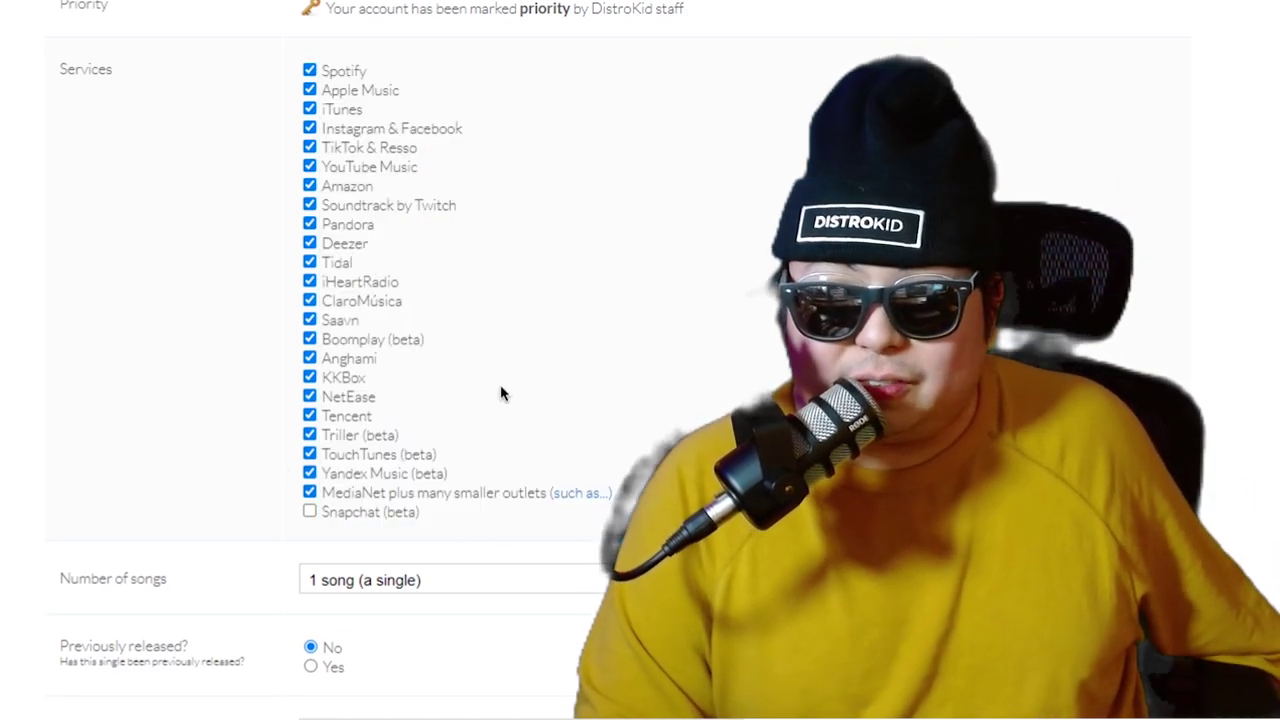
Step: Set the release's primary genre to Classical and its secondary genre to Blues
{"action": "scroll", "coordinate": [386, 400], "scroll_direction": "down", "scroll_amount": 2}
{"action": "scroll", "coordinate": [390, 330], "scroll_direction": "down", "scroll_amount": 3}
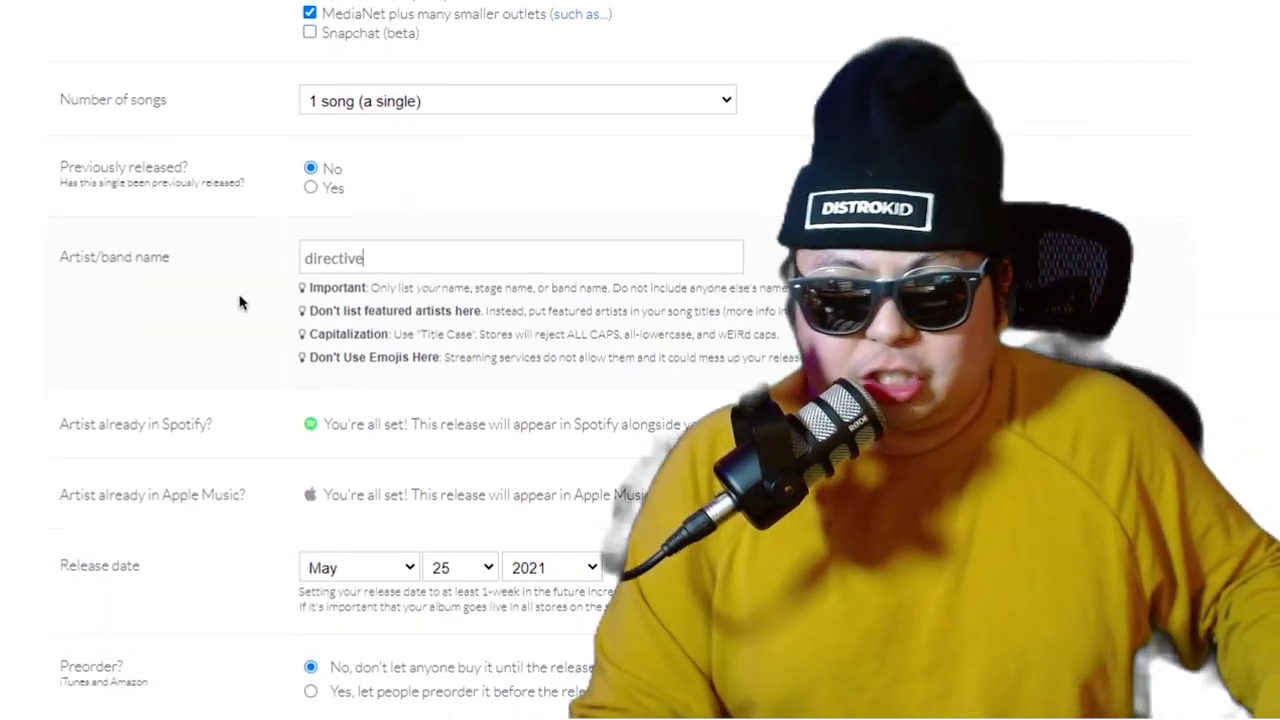
{"action": "scroll", "coordinate": [274, 294], "scroll_direction": "down", "scroll_amount": 4}
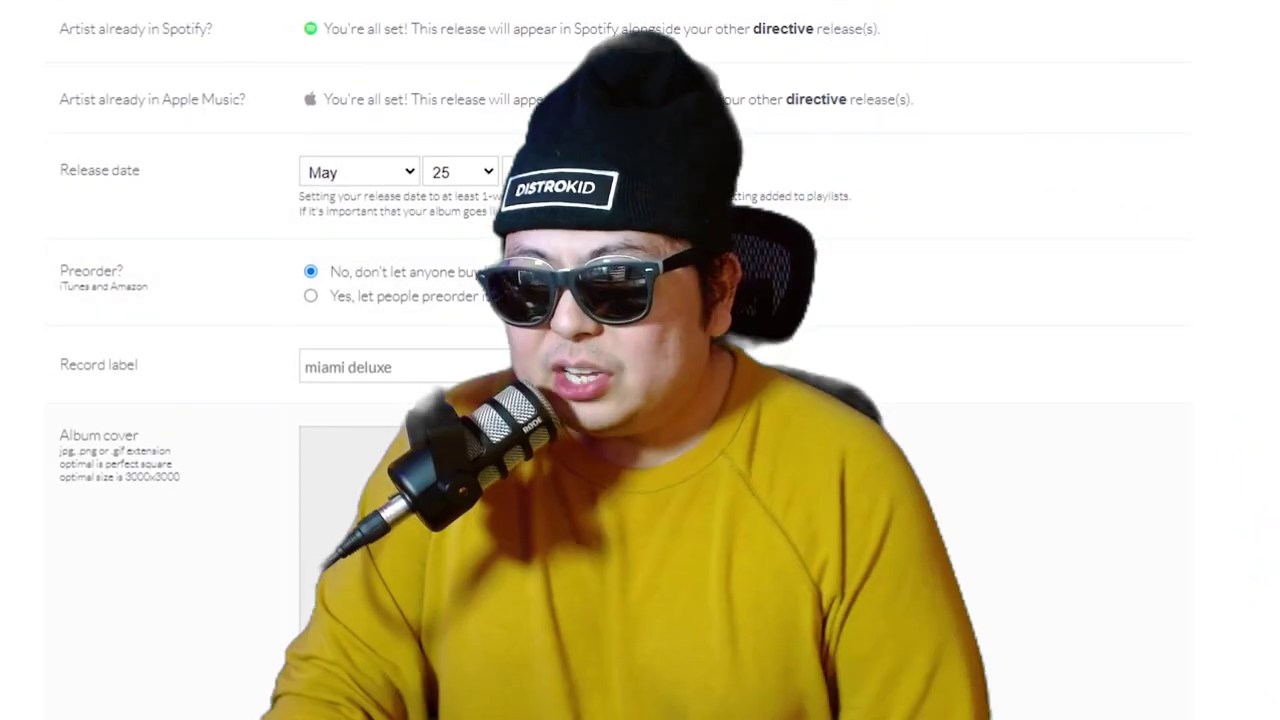
{"action": "scroll", "coordinate": [380, 400], "scroll_direction": "down", "scroll_amount": 5}
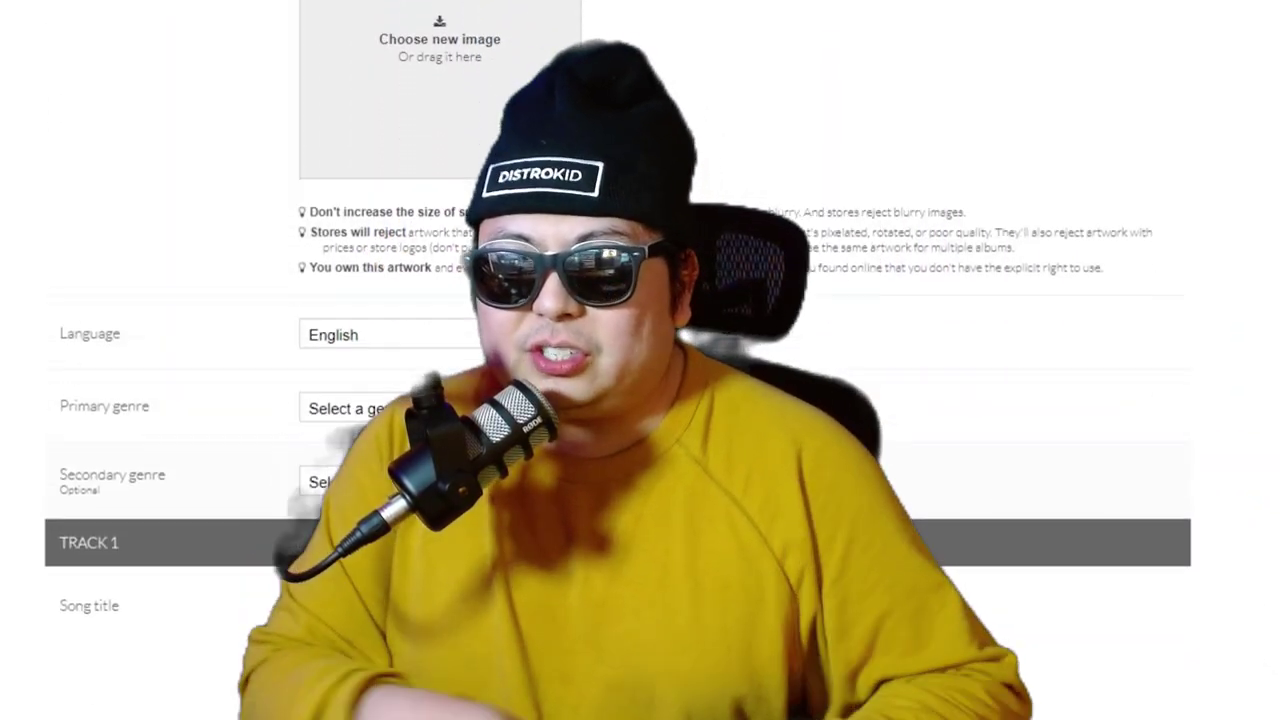
{"action": "left_click", "coordinate": [380, 400]}
{"action": "left_click", "coordinate": [370, 539]}
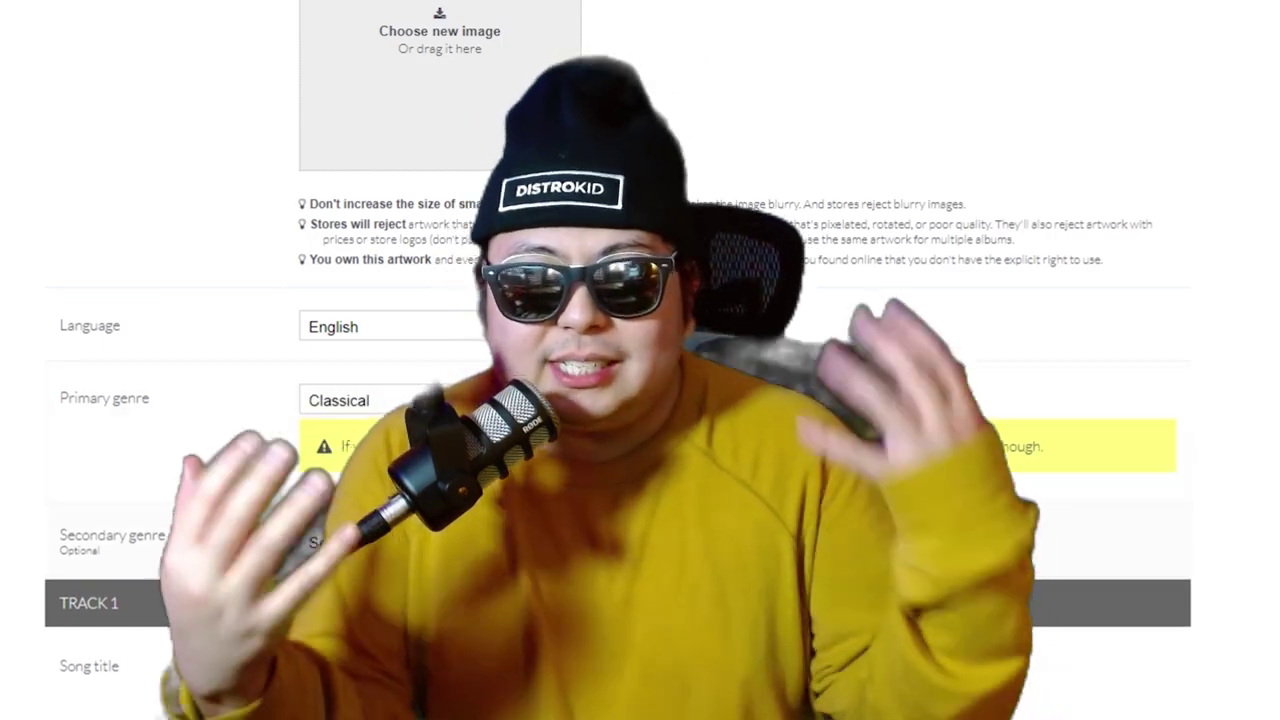
{"action": "left_click", "coordinate": [330, 605]}
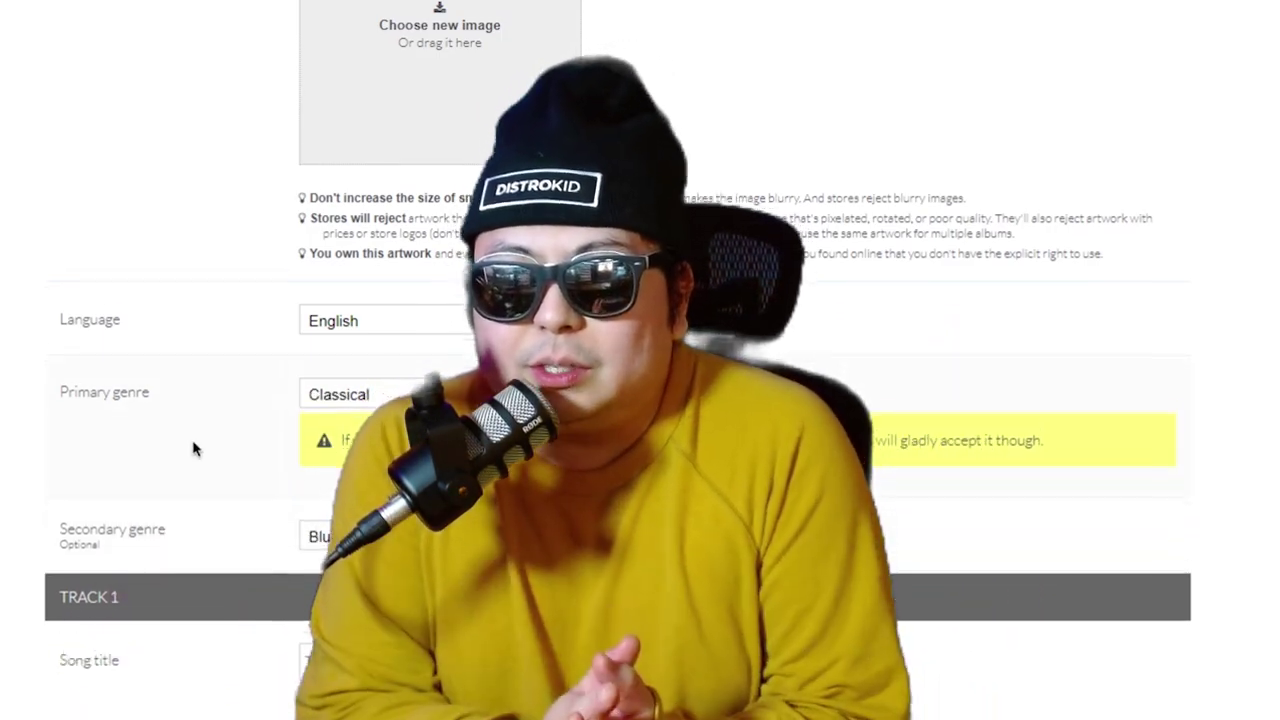
{"action": "scroll", "coordinate": [194, 449], "scroll_direction": "down", "scroll_amount": 4}
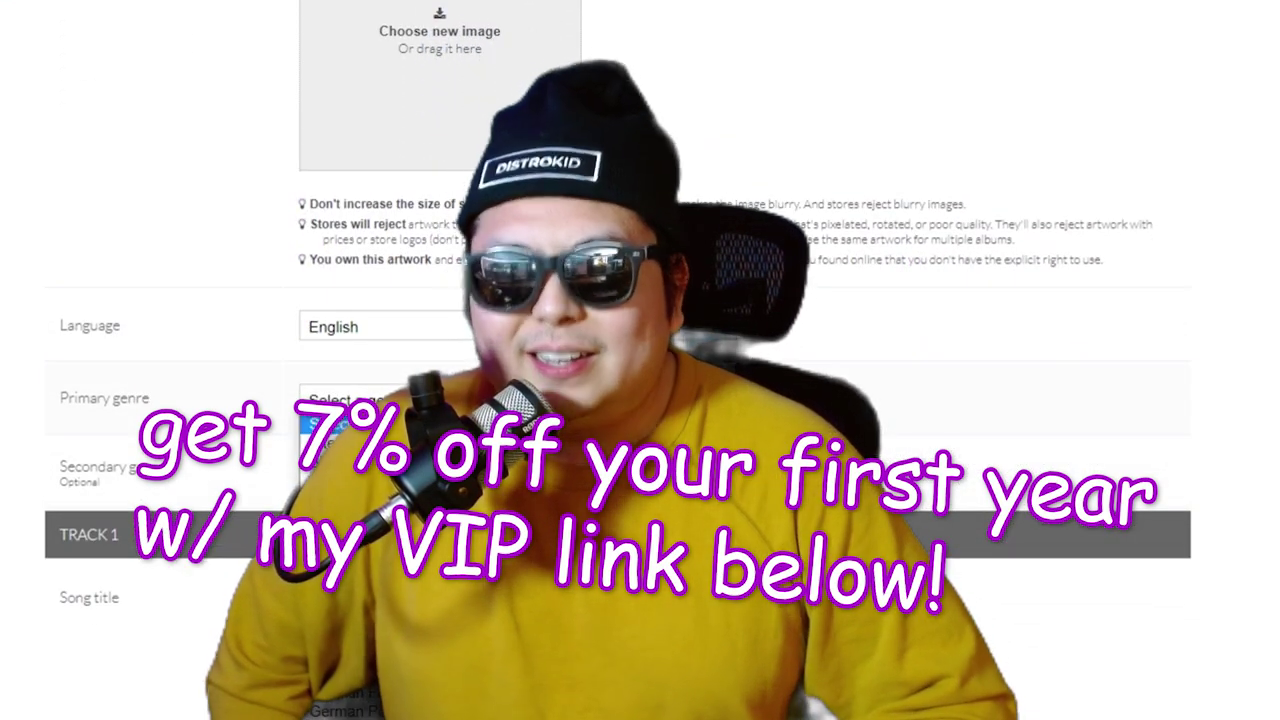
Step: Choose Classical as the primary genre again and enter Banger Ranger as the title of track 1
{"action": "left_click", "coordinate": [340, 399]}
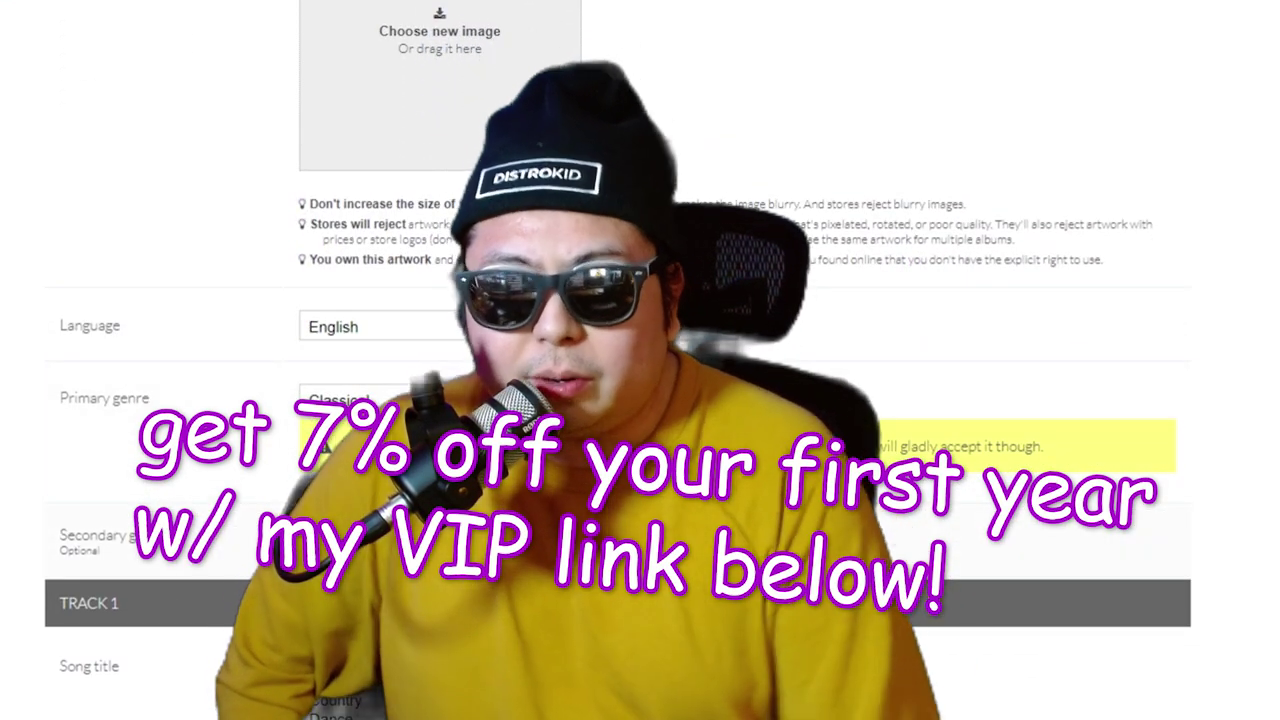
{"action": "scroll", "coordinate": [230, 390], "scroll_direction": "down", "scroll_amount": 4}
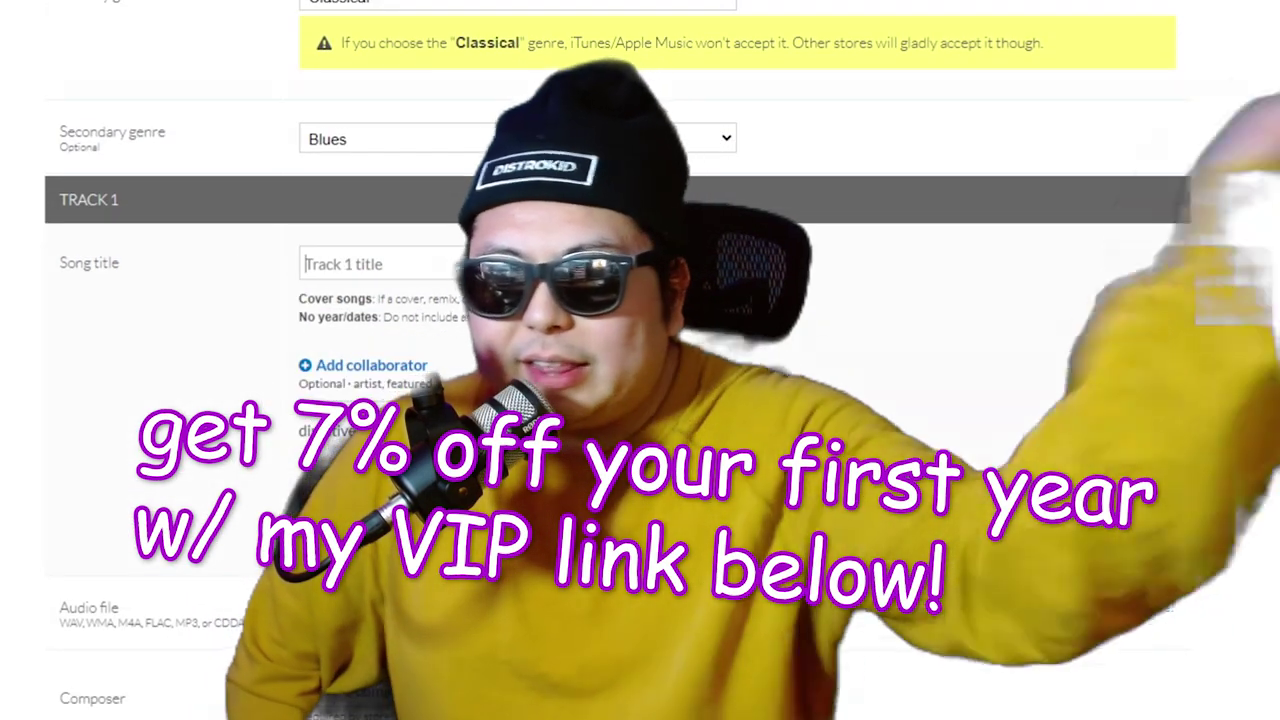
{"action": "type", "text": "Banger Ranger"}
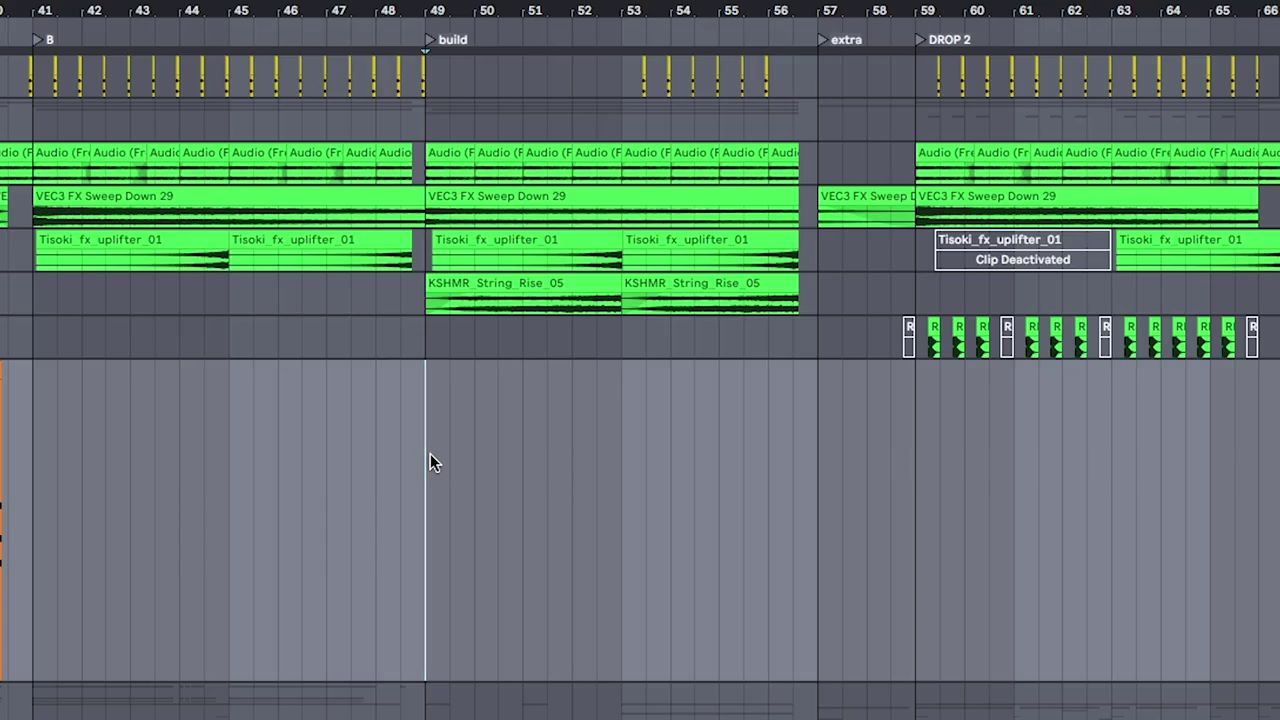
Step: Highlight the build section from bar 49 to 57 in the empty lane below the effects and clear the highlight
{"action": "left_click_drag", "start_coordinate": [430, 453], "coordinate": [758, 464]}
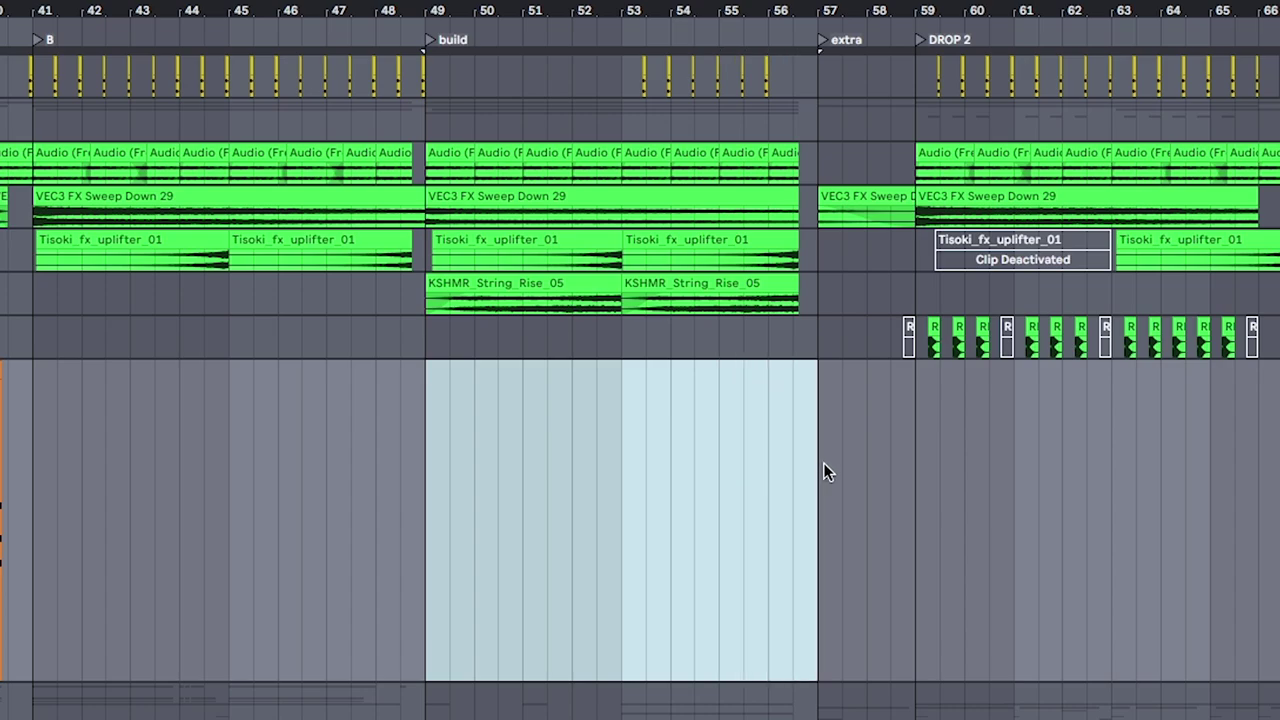
{"action": "left_click_drag", "start_coordinate": [433, 480], "coordinate": [816, 490]}
{"action": "left_click_drag", "start_coordinate": [546, 12], "coordinate": [565, 75]}
{"action": "left_click", "coordinate": [306, 532]}
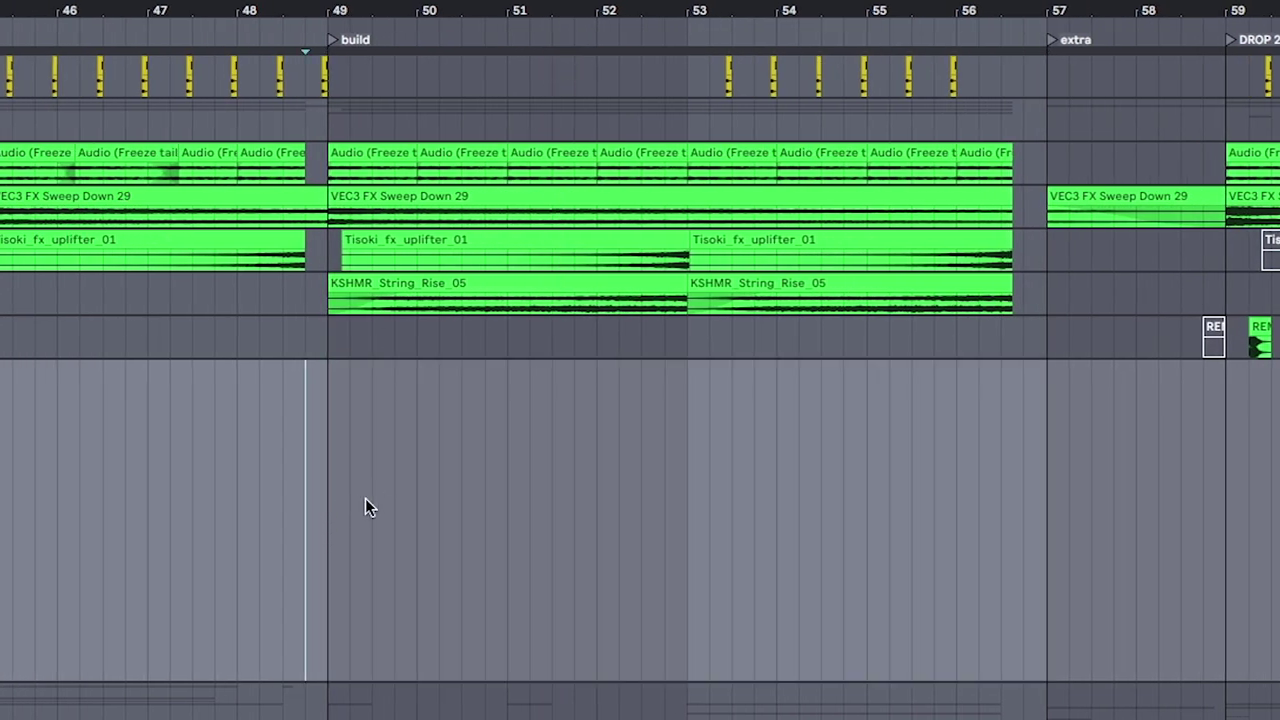
Step: Select the build's fx clips from bar 49 to 57, insert that length of silence at bar 49 and undo the insertion
{"action": "scroll", "coordinate": [356, 518], "scroll_direction": "up", "scroll_amount": 4}
{"action": "scroll", "coordinate": [356, 518], "scroll_direction": "up", "scroll_amount": 3}
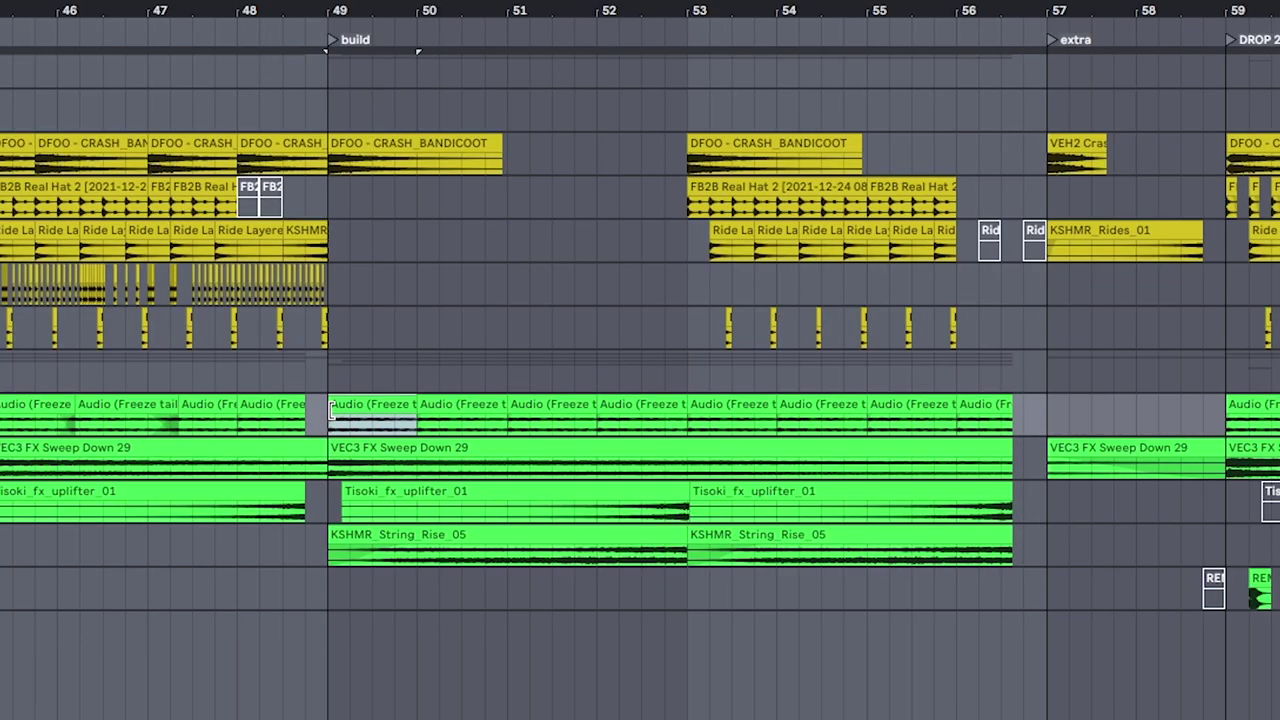
{"action": "left_click_drag", "start_coordinate": [327, 427], "coordinate": [1027, 607]}
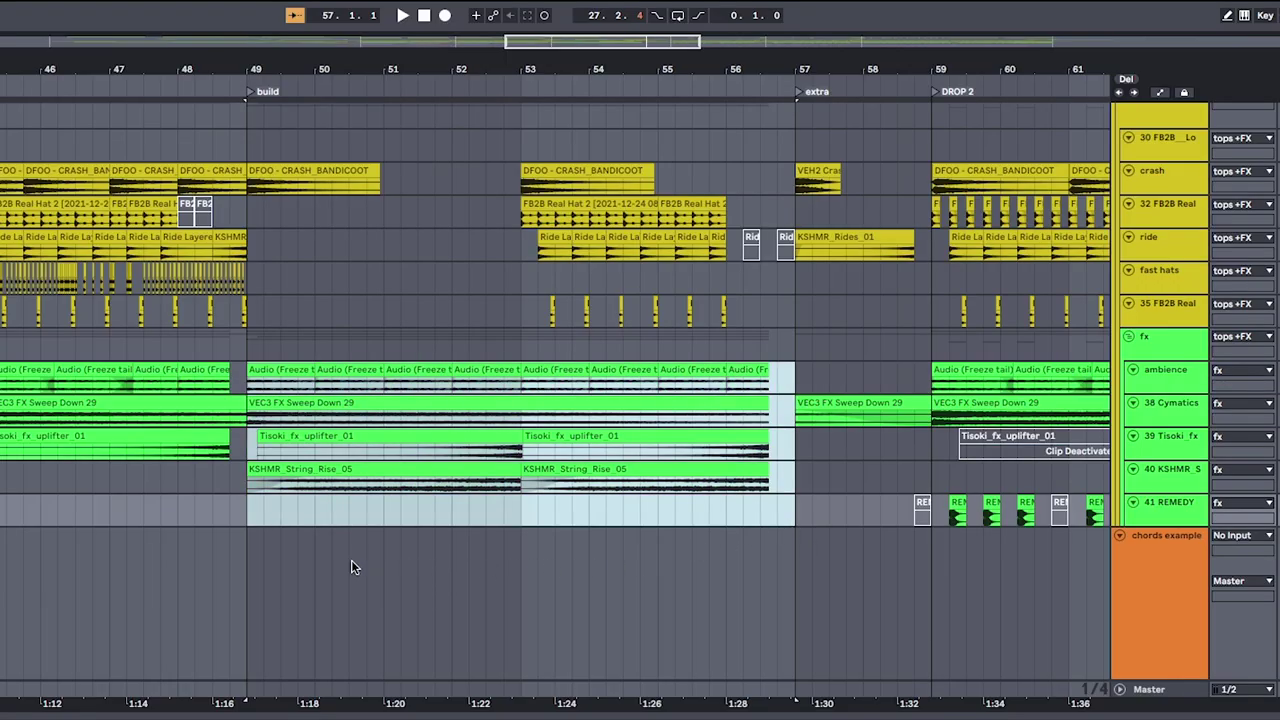
{"action": "key", "text": "super+i"}
{"action": "left_click_drag", "start_coordinate": [297, 165], "coordinate": [704, 591]}
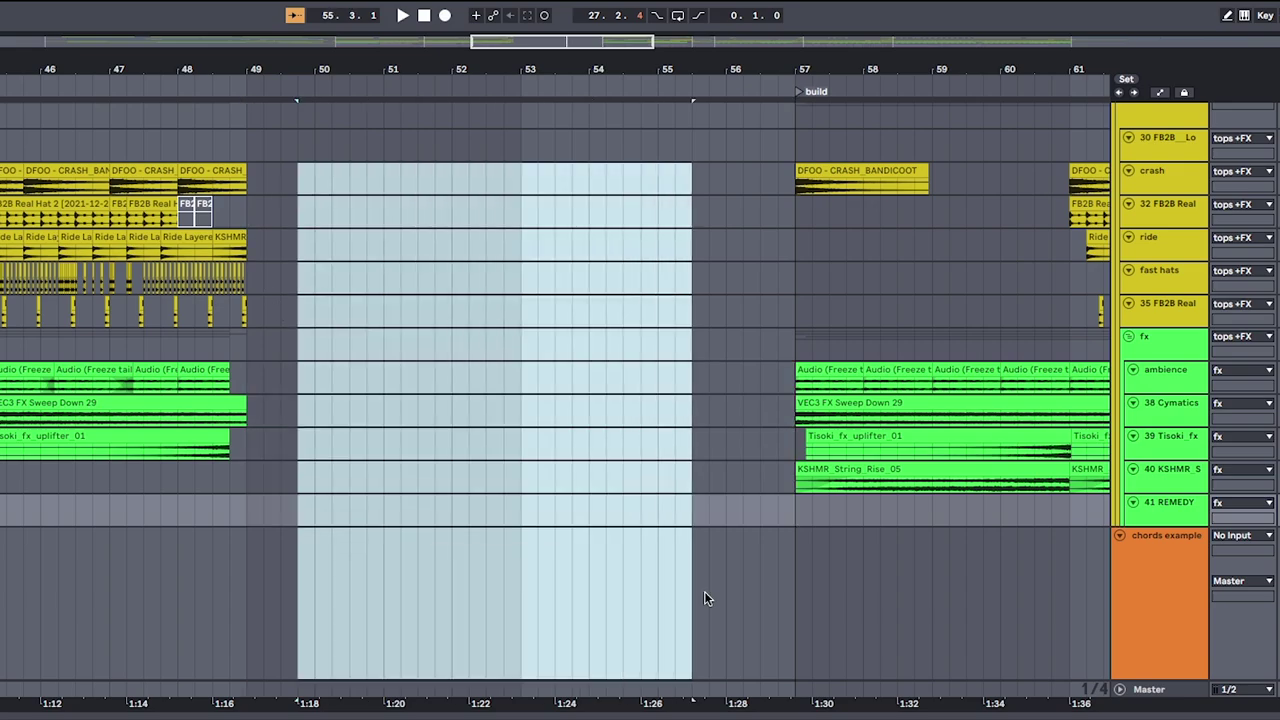
{"action": "left_click", "coordinate": [297, 563]}
{"action": "key", "text": "super+z"}
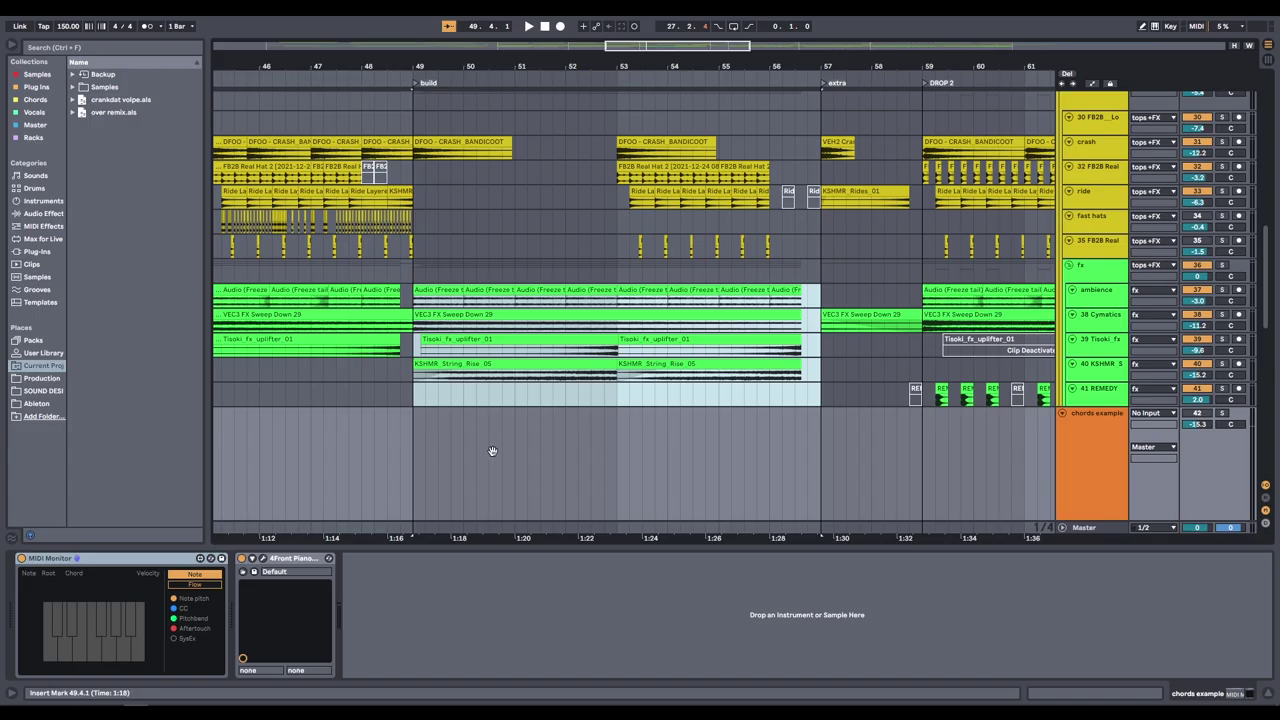
Step: Play the build's fx layers from bar 49, covering the Tisoki_fx_uplifter_01 and KSHMR_String_Rise_05 clips
{"action": "scroll", "coordinate": [466, 290], "scroll_direction": "down", "scroll_amount": 5}
{"action": "left_click_drag", "start_coordinate": [394, 340], "coordinate": [752, 350]}
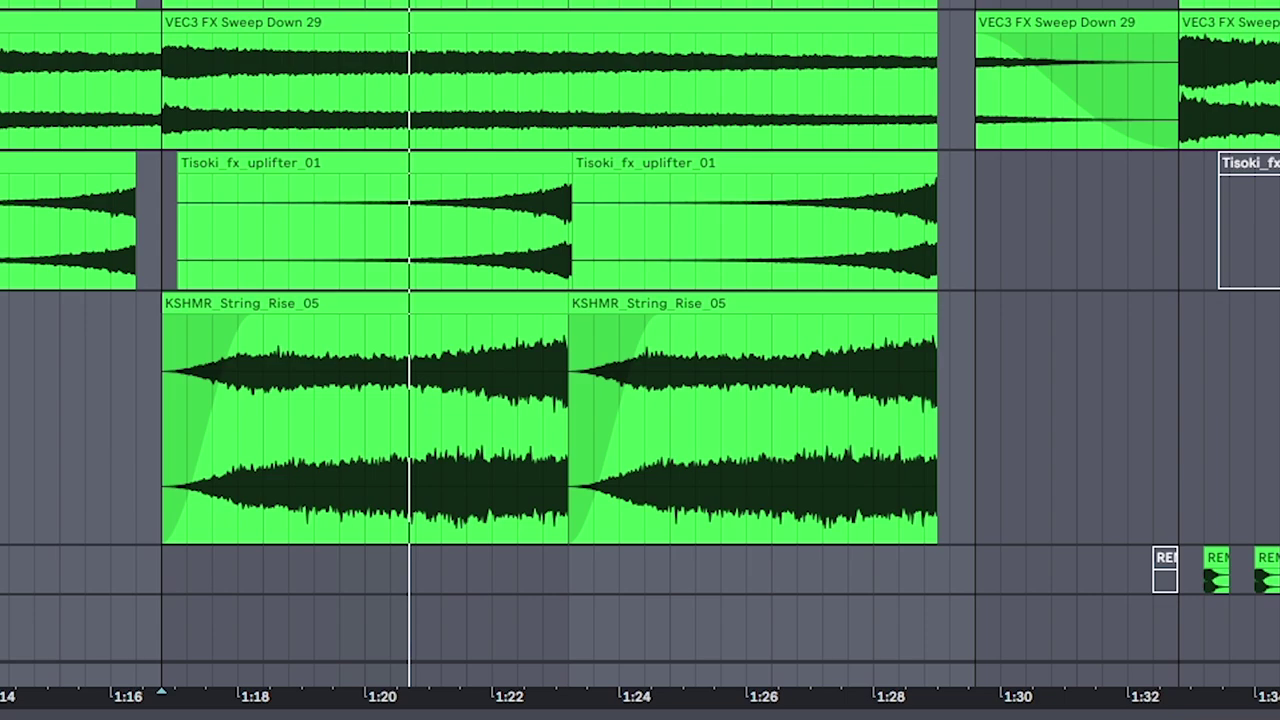
{"action": "key", "text": "space"}
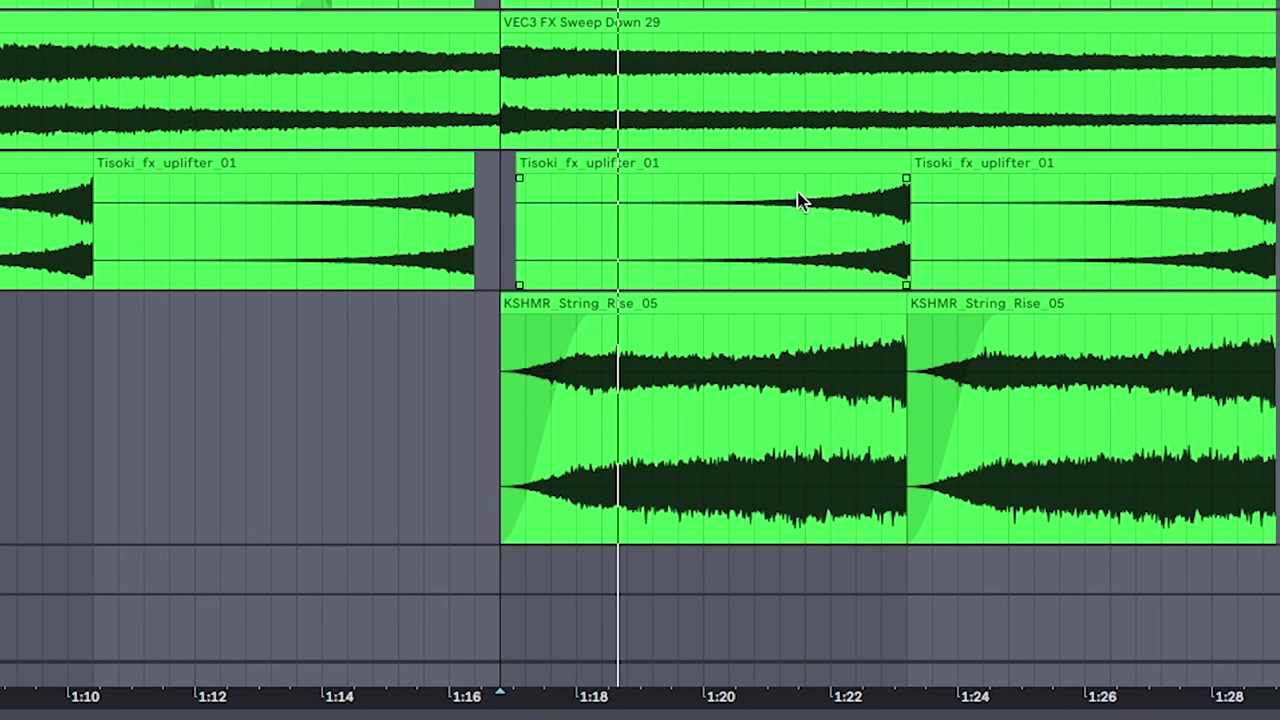
{"action": "scroll", "coordinate": [563, 137], "scroll_direction": "right", "scroll_amount": 5}
{"action": "scroll", "coordinate": [563, 137], "scroll_direction": "down", "scroll_amount": 1}
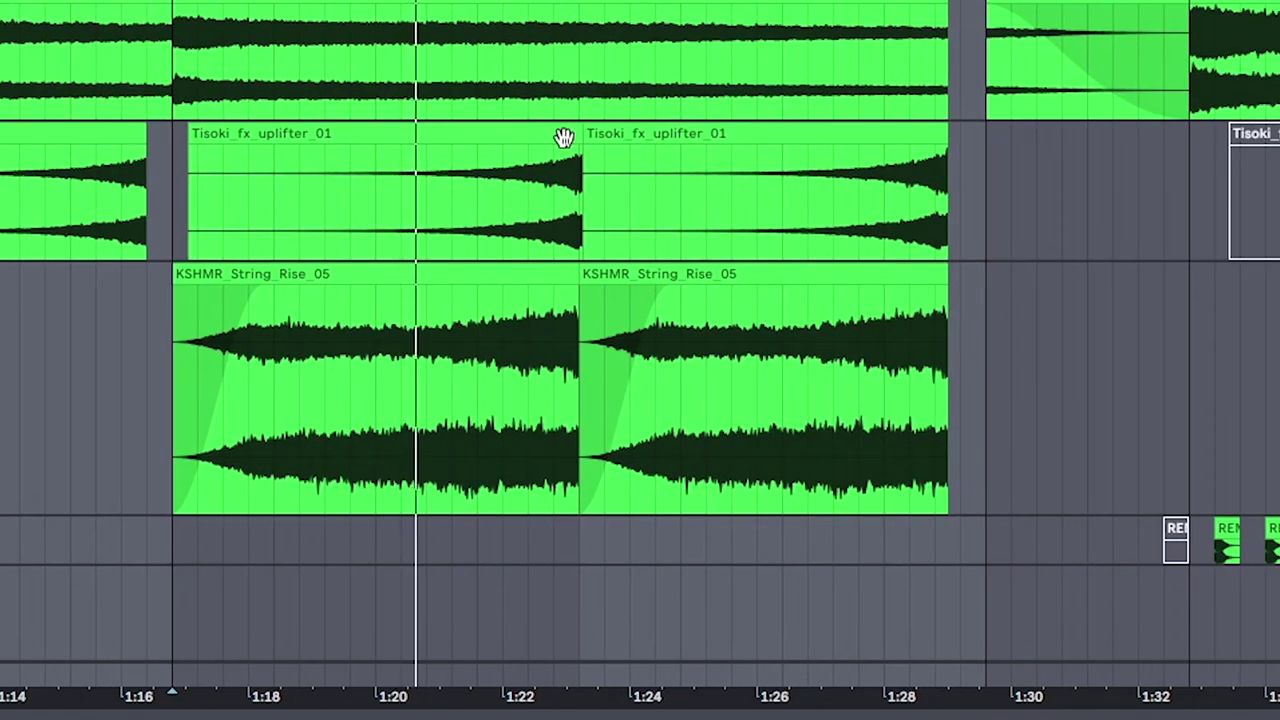
{"action": "left_click_drag", "start_coordinate": [373, 165], "coordinate": [920, 206]}
Step: Play the build's KSHMR Stadium Kick pattern from bar 53 with its track soloed
{"action": "scroll", "coordinate": [471, 251], "scroll_direction": "up", "scroll_amount": 3}
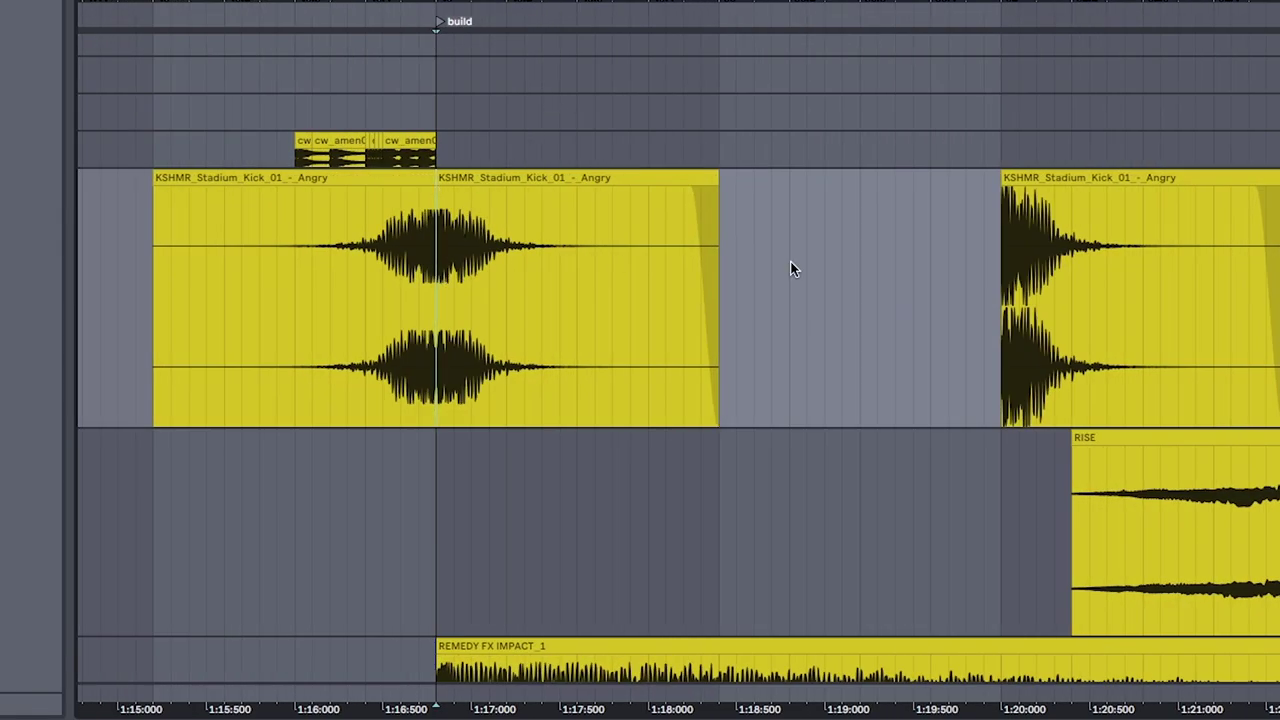
{"action": "scroll", "coordinate": [640, 300], "scroll_direction": "left", "scroll_amount": 5}
{"action": "scroll", "coordinate": [840, 429], "scroll_direction": "right", "scroll_amount": 3}
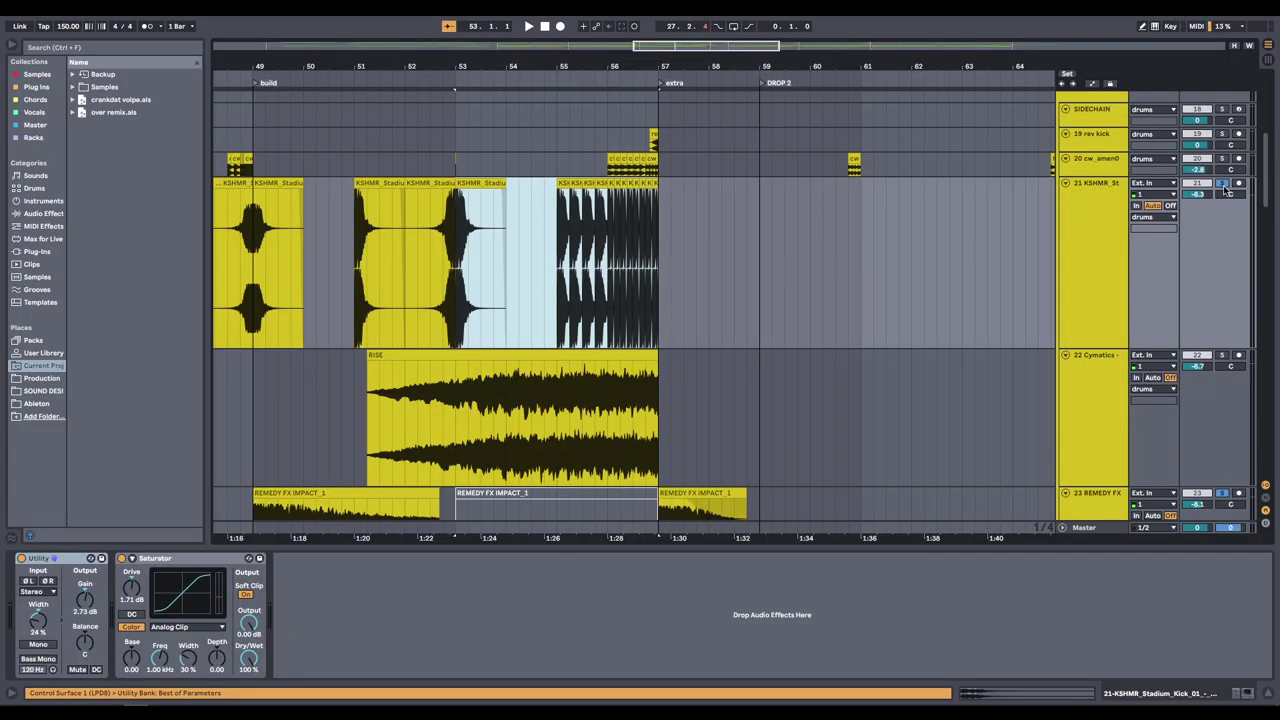
{"action": "key", "text": "space"}
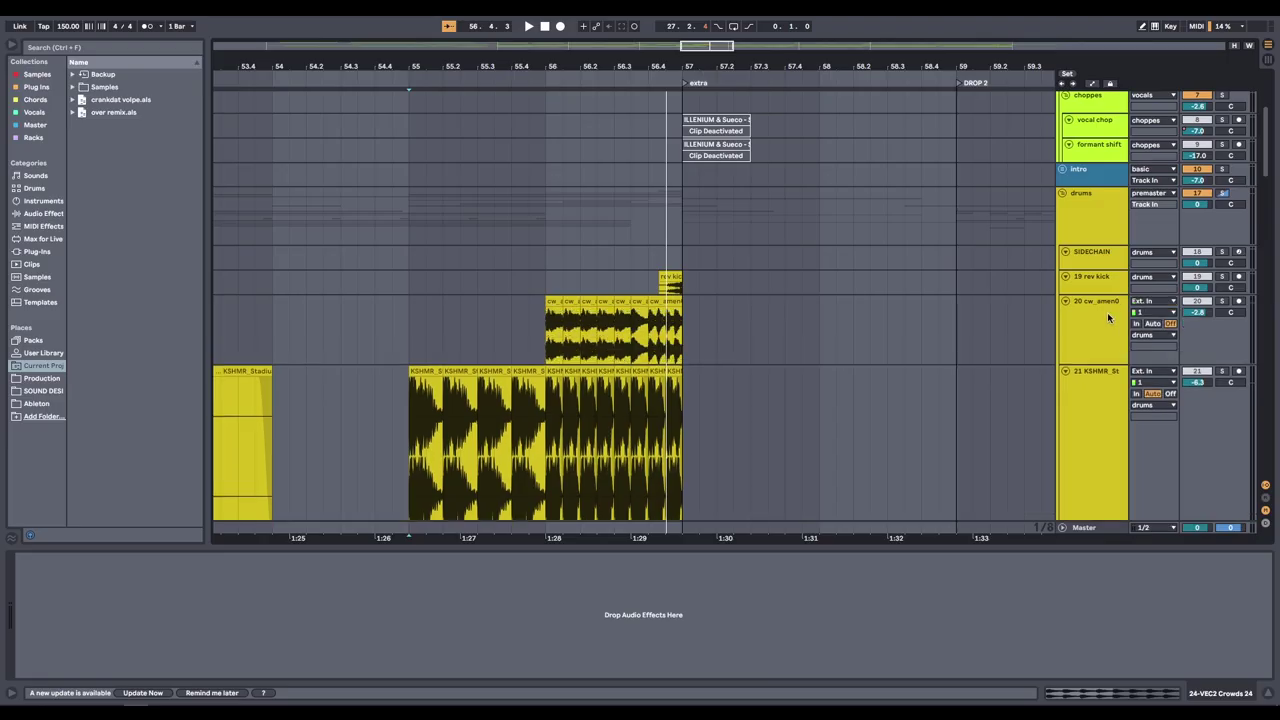
{"action": "scroll", "coordinate": [1108, 318], "scroll_direction": "up", "scroll_amount": 2}
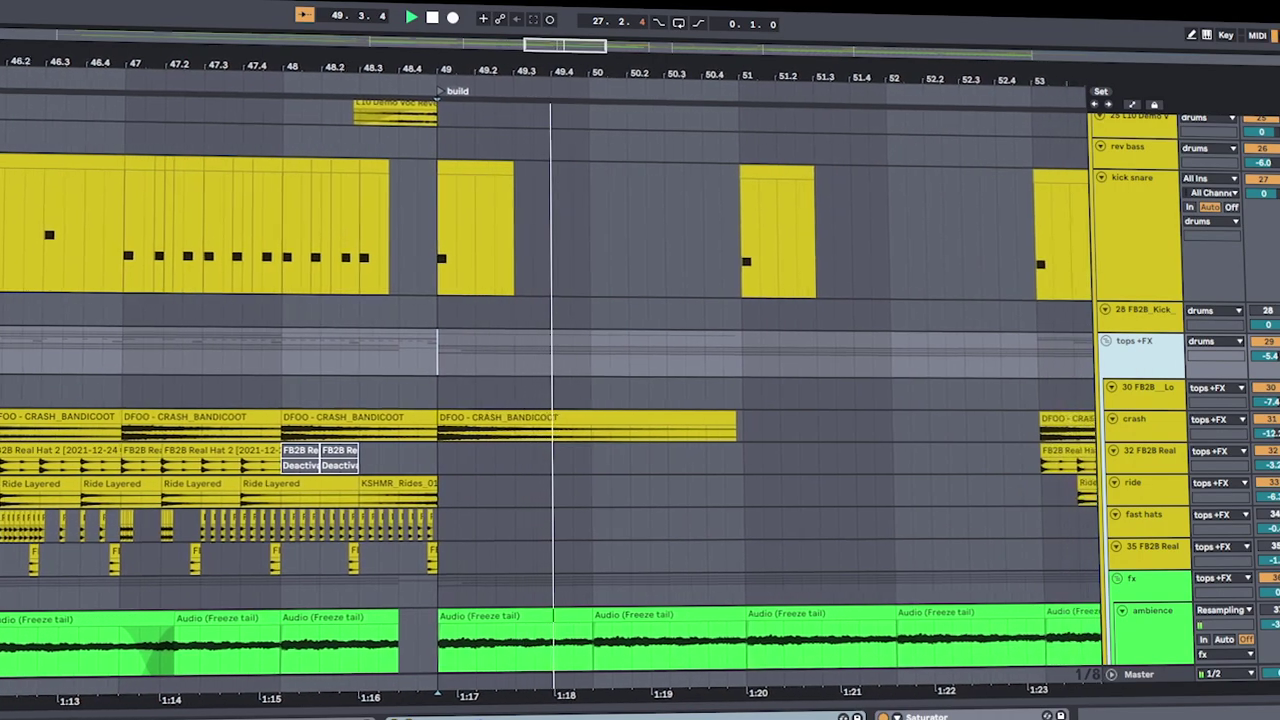
Step: Examine the build's tops and fx layers and highlight the ambience clips across section B
{"action": "scroll", "coordinate": [550, 380], "scroll_direction": "down", "scroll_amount": 8}
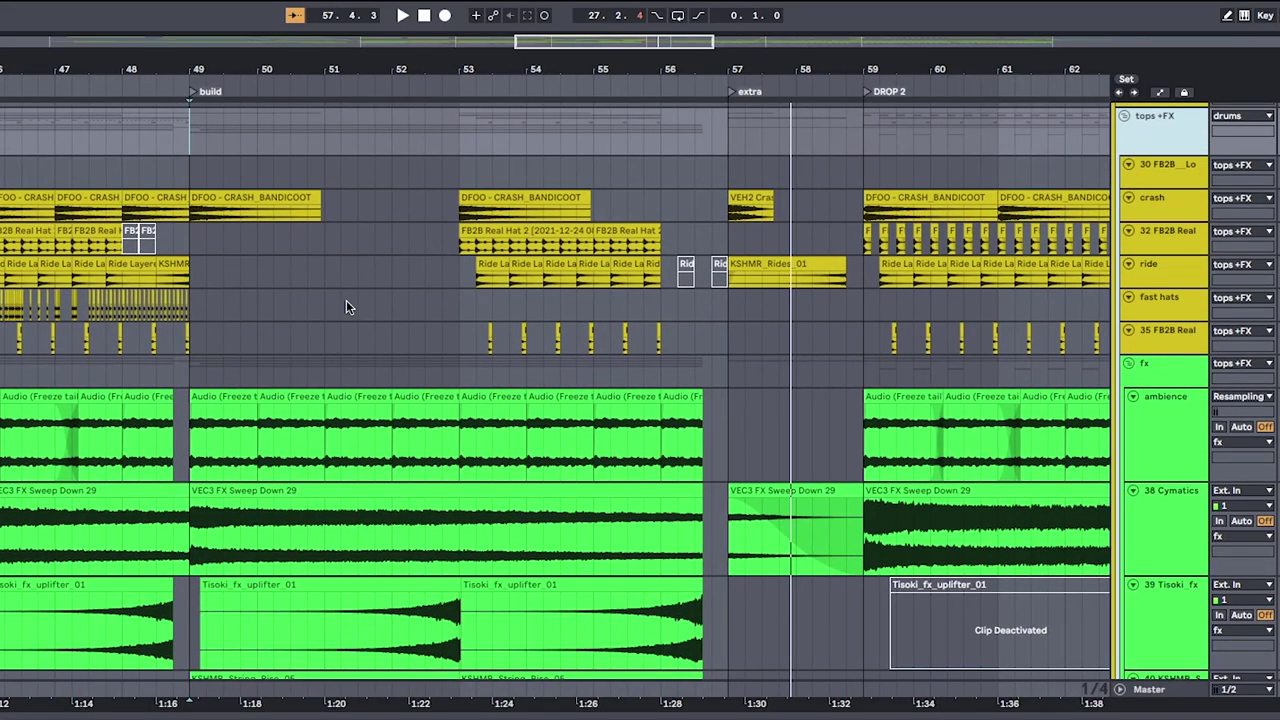
{"action": "scroll", "coordinate": [400, 316], "scroll_direction": "down", "scroll_amount": 3}
{"action": "scroll", "coordinate": [400, 316], "scroll_direction": "right", "scroll_amount": 5}
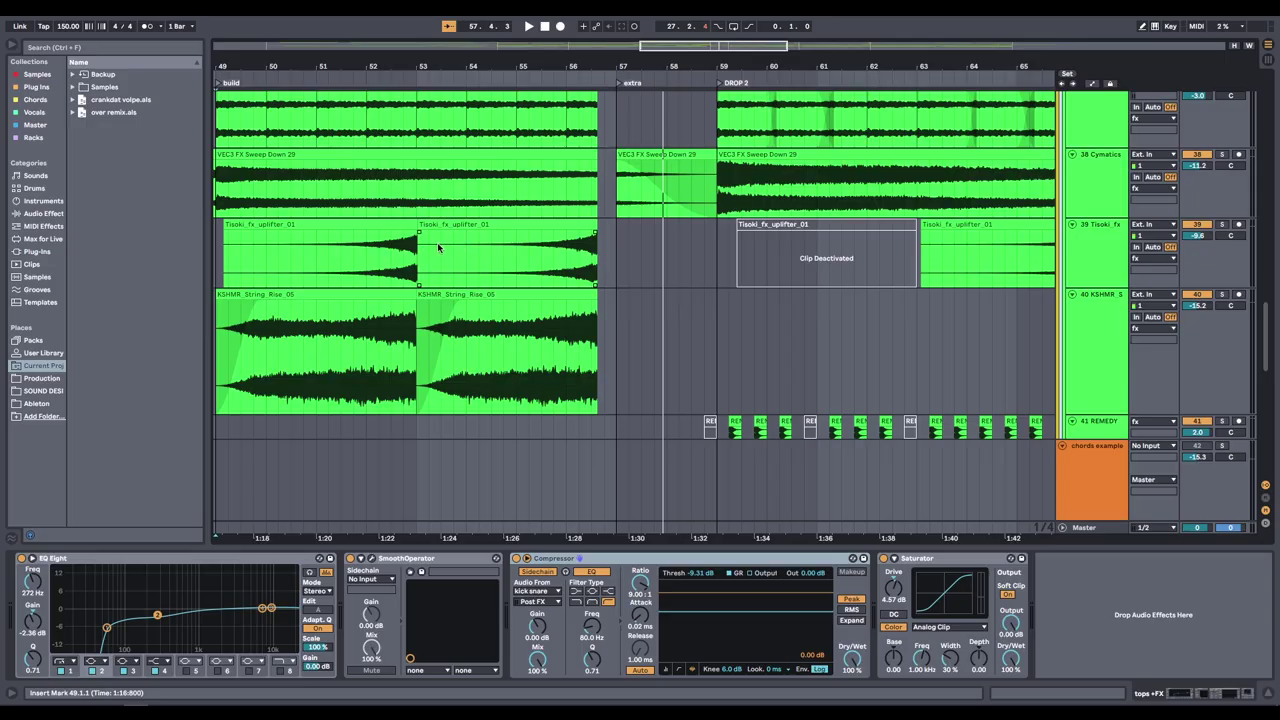
{"action": "scroll", "coordinate": [609, 200], "scroll_direction": "up", "scroll_amount": 3}
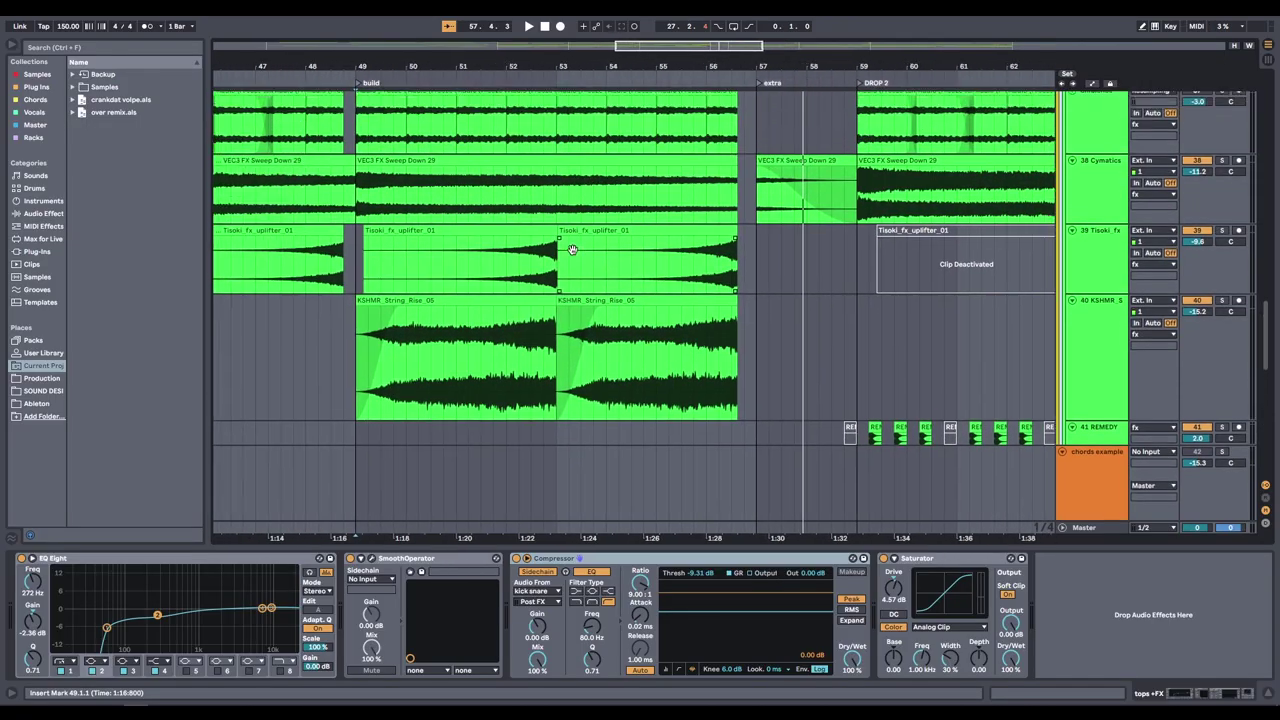
{"action": "scroll", "coordinate": [529, 371], "scroll_direction": "up", "scroll_amount": 5}
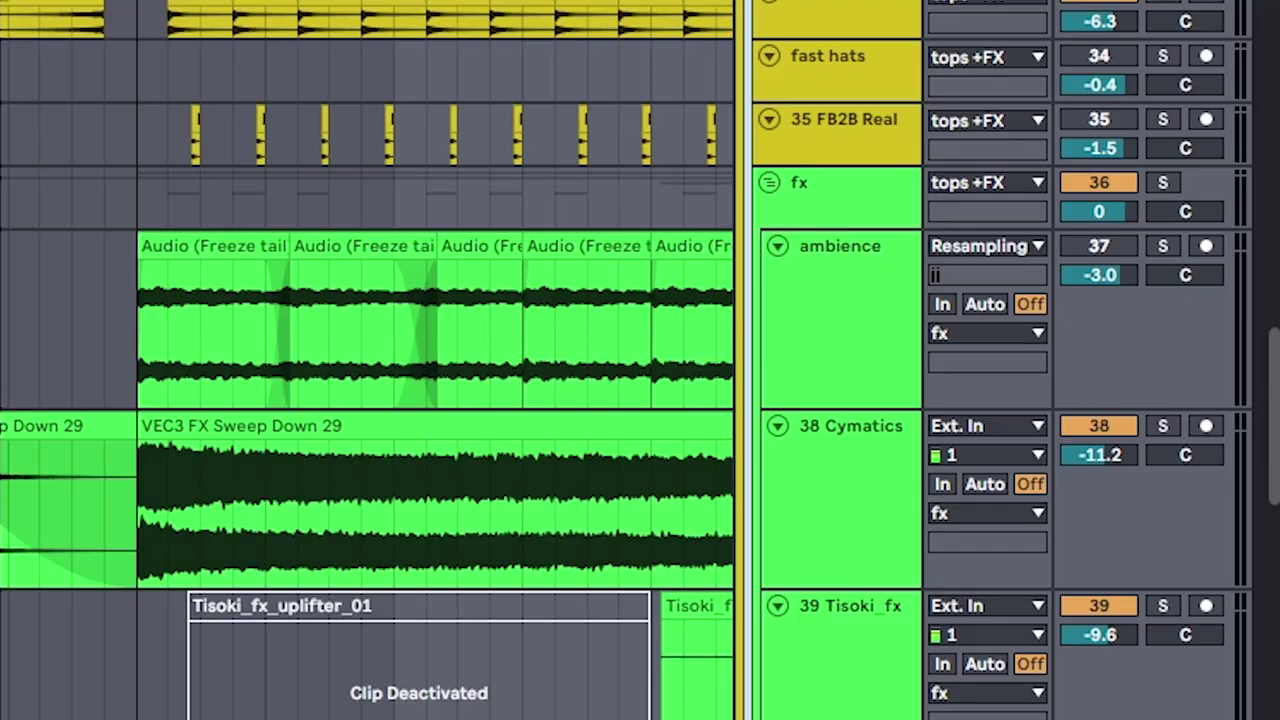
{"action": "left_click_drag", "start_coordinate": [224, 300], "coordinate": [1255, 320]}
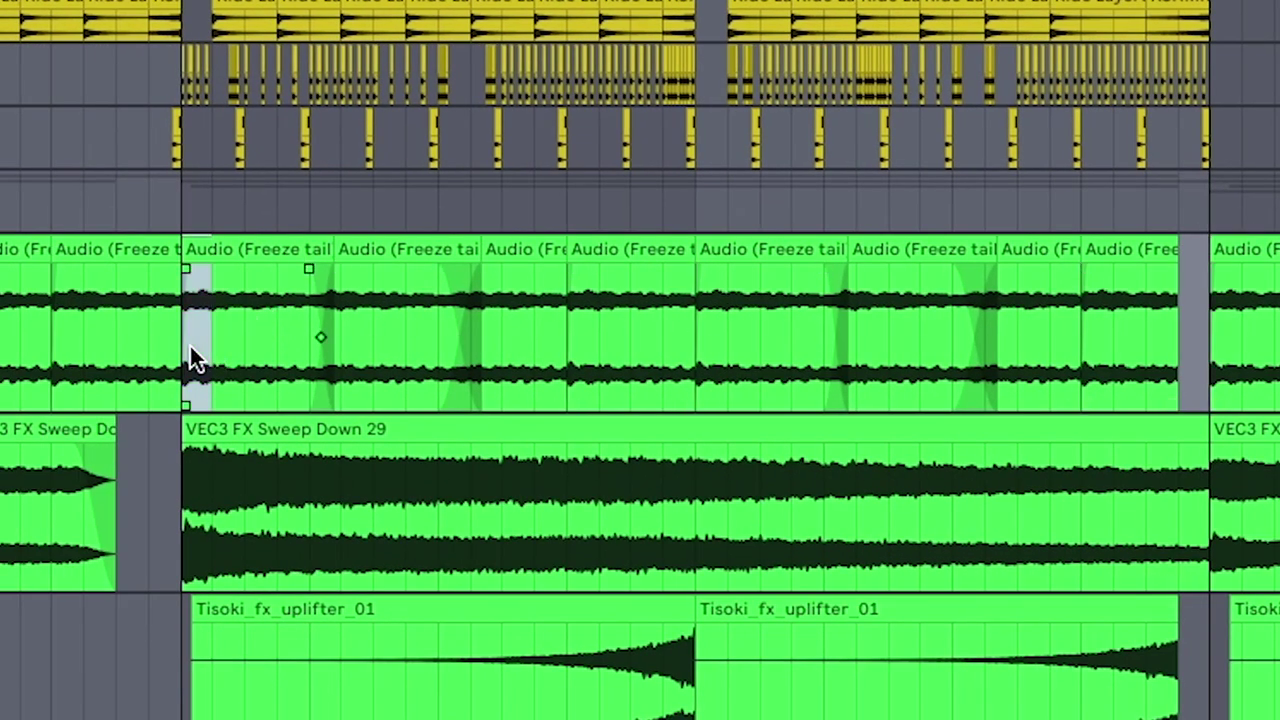
{"action": "left_click_drag", "start_coordinate": [190, 346], "coordinate": [1203, 357]}
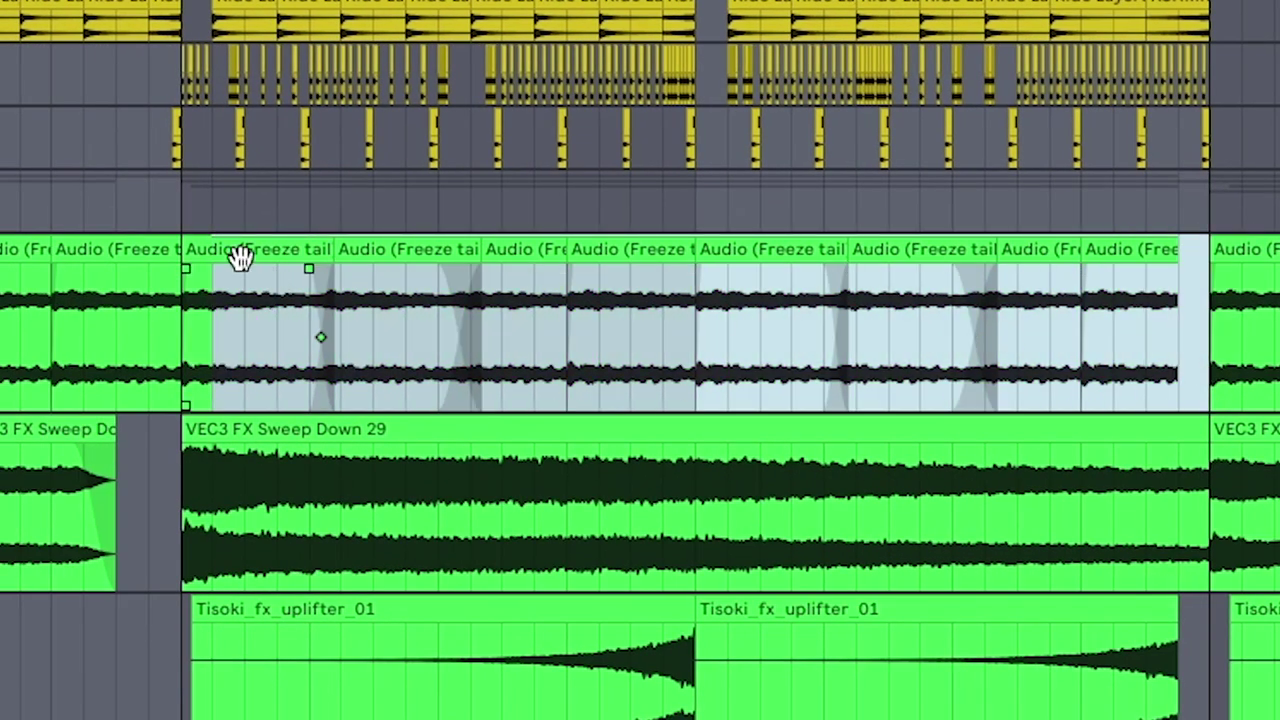
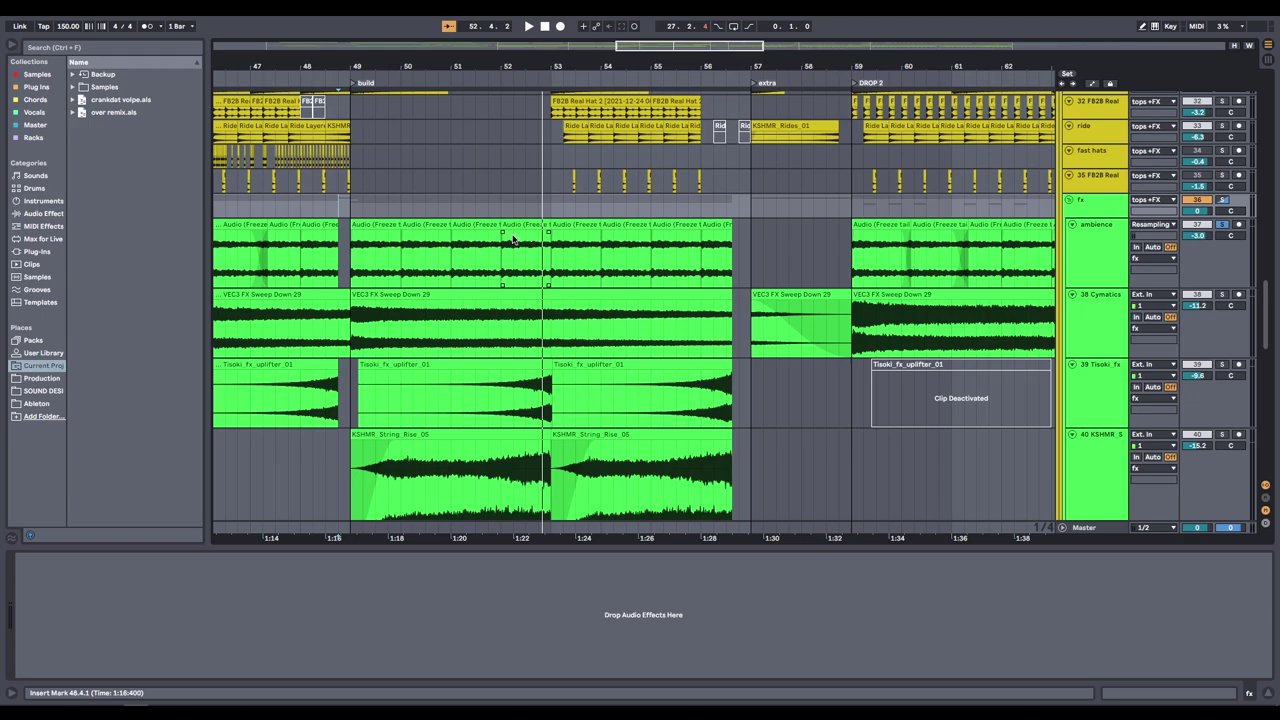
Step: Select the build up bass track among the drop tracks and play its audio from bar 53
{"action": "scroll", "coordinate": [466, 241], "scroll_direction": "down", "scroll_amount": 15}
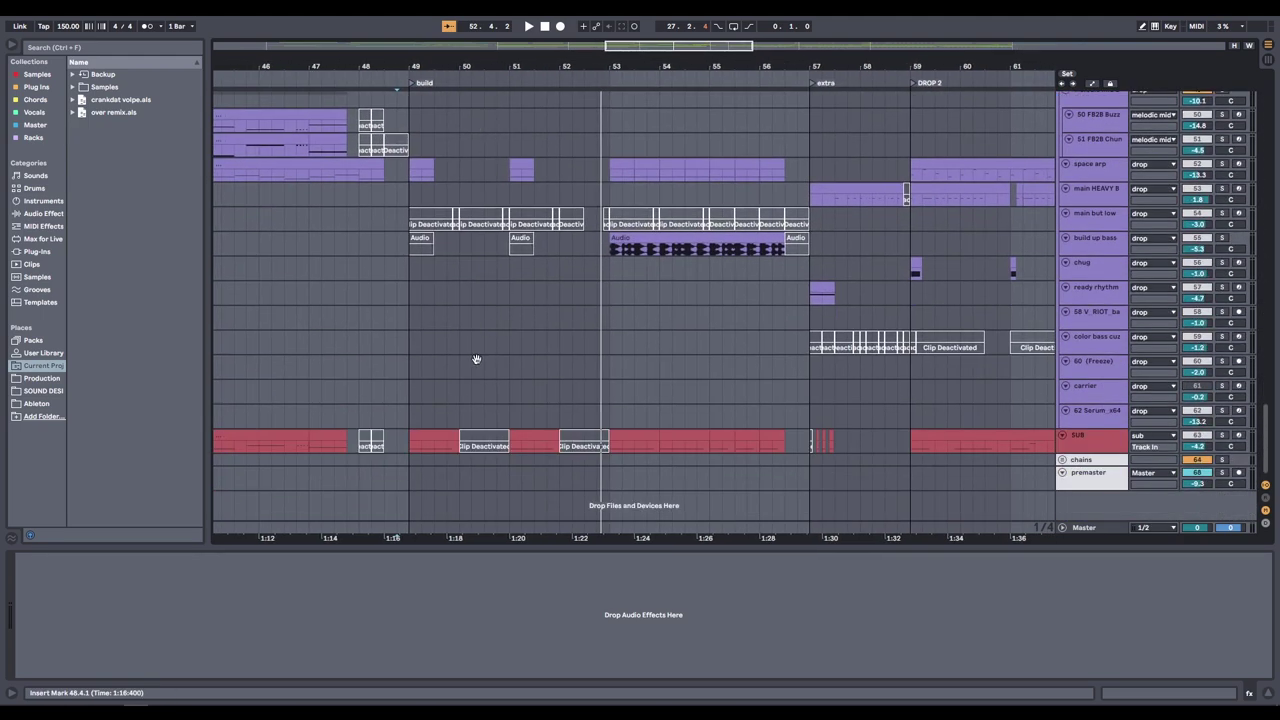
{"action": "key", "text": "alt+plus"}
{"action": "scroll", "coordinate": [640, 400], "scroll_direction": "down", "scroll_amount": 3}
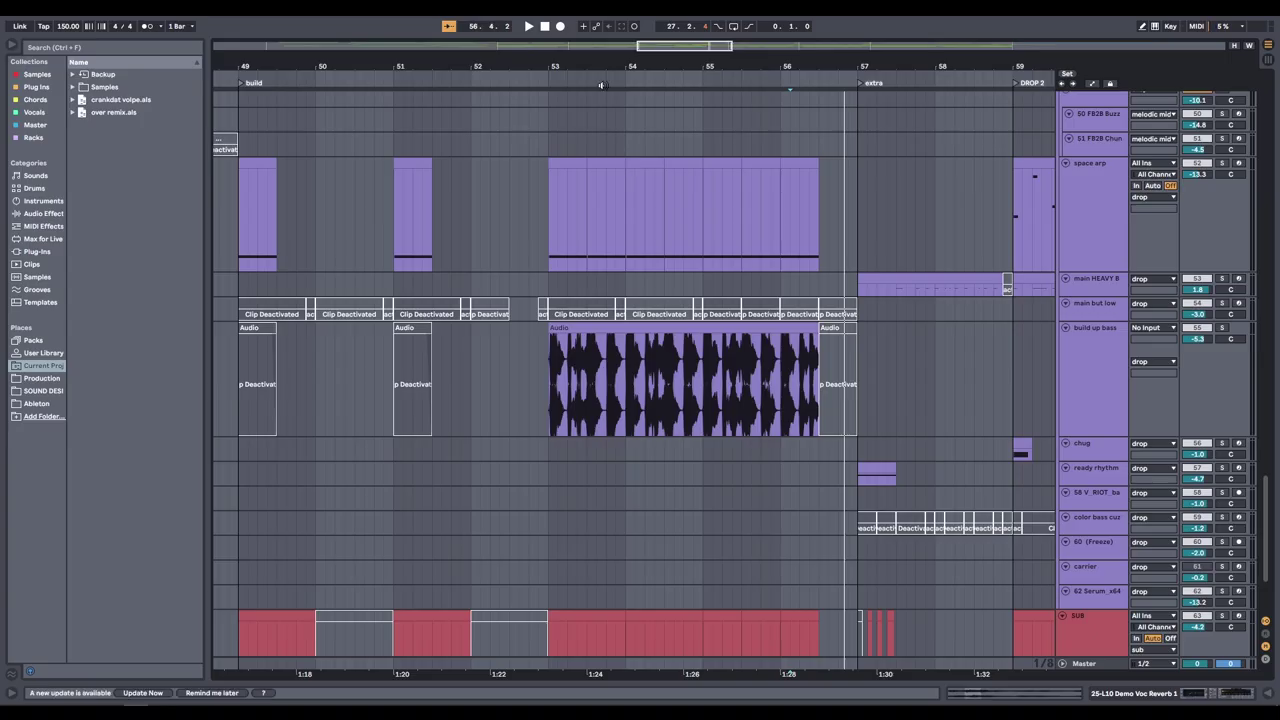
{"action": "key", "text": "z"}
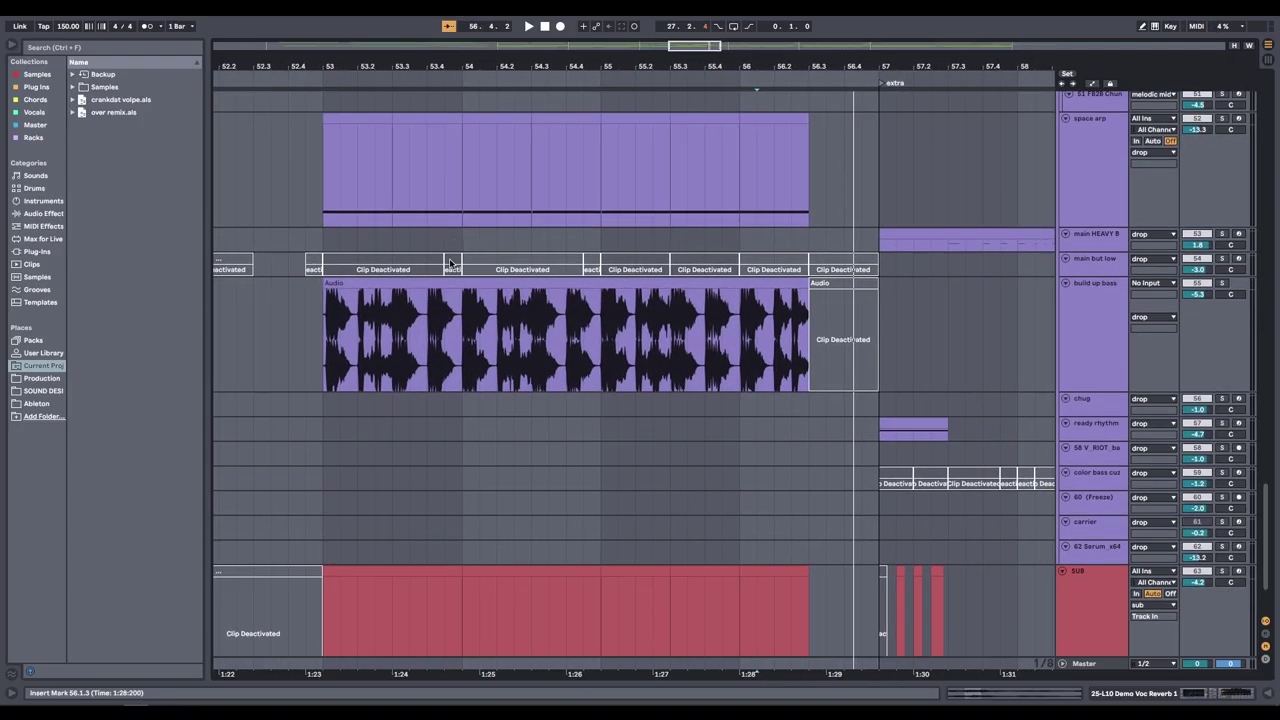
{"action": "double_click", "coordinate": [1088, 317]}
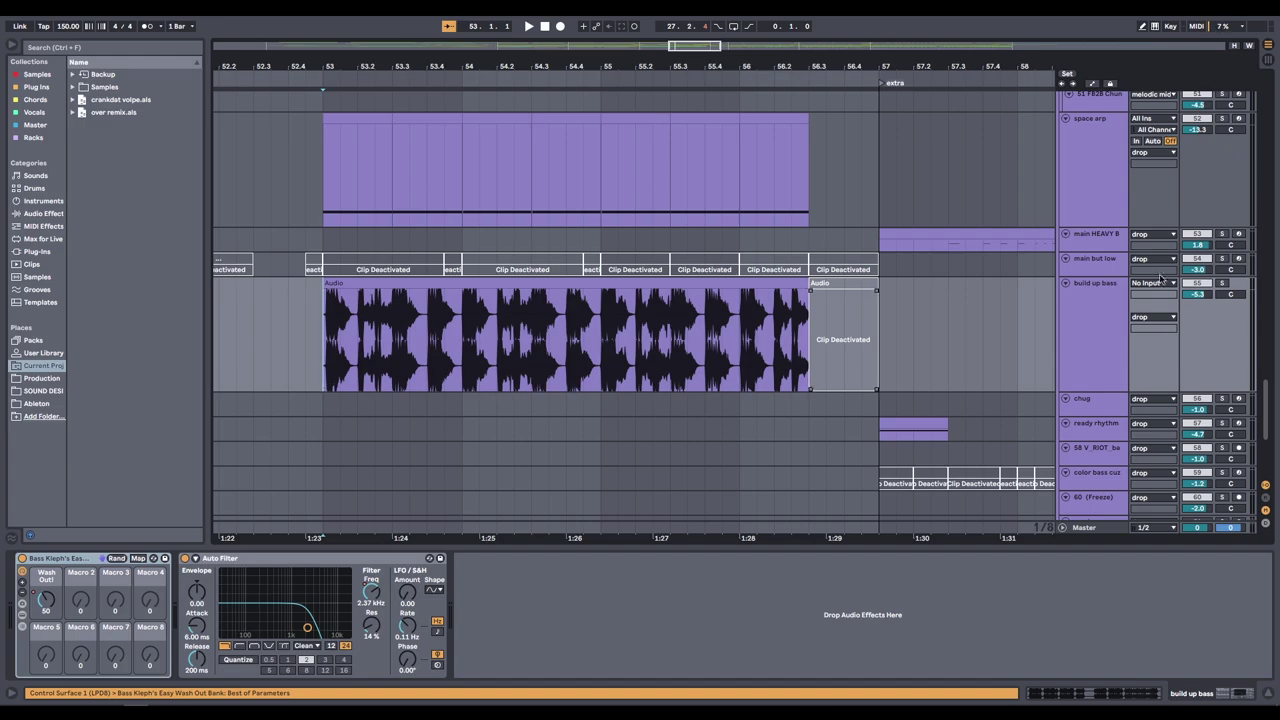
{"action": "key", "text": "space"}
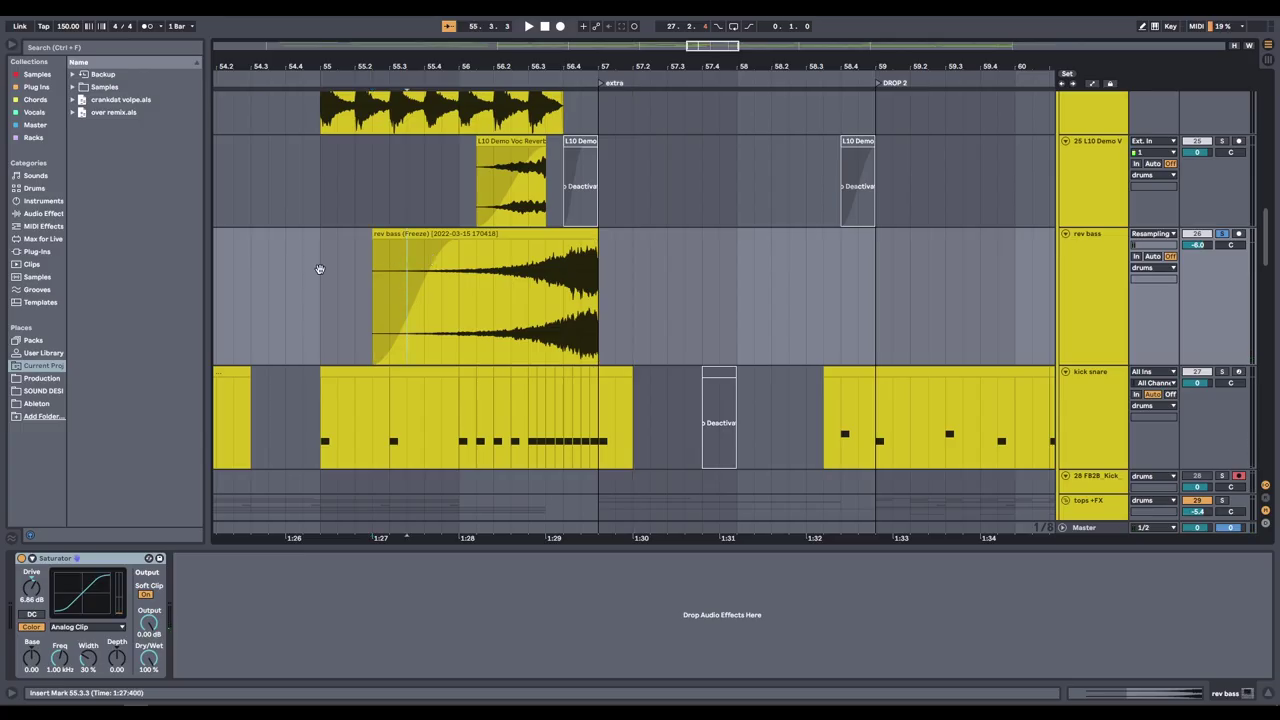
Step: Highlight the extra section from bar 57 to 59 across the vocal tracks and play the vocal shots leading into it
{"action": "left_click_drag", "start_coordinate": [319, 269], "coordinate": [477, 420]}
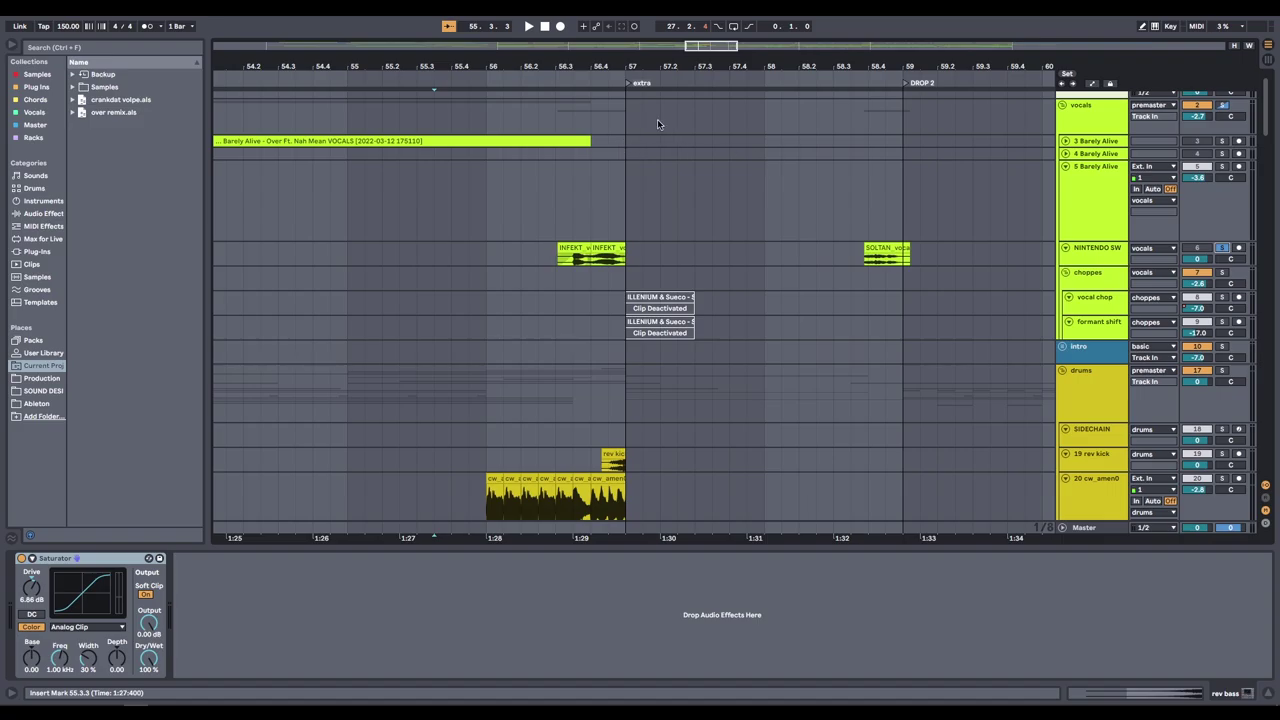
{"action": "left_click_drag", "start_coordinate": [657, 119], "coordinate": [903, 119]}
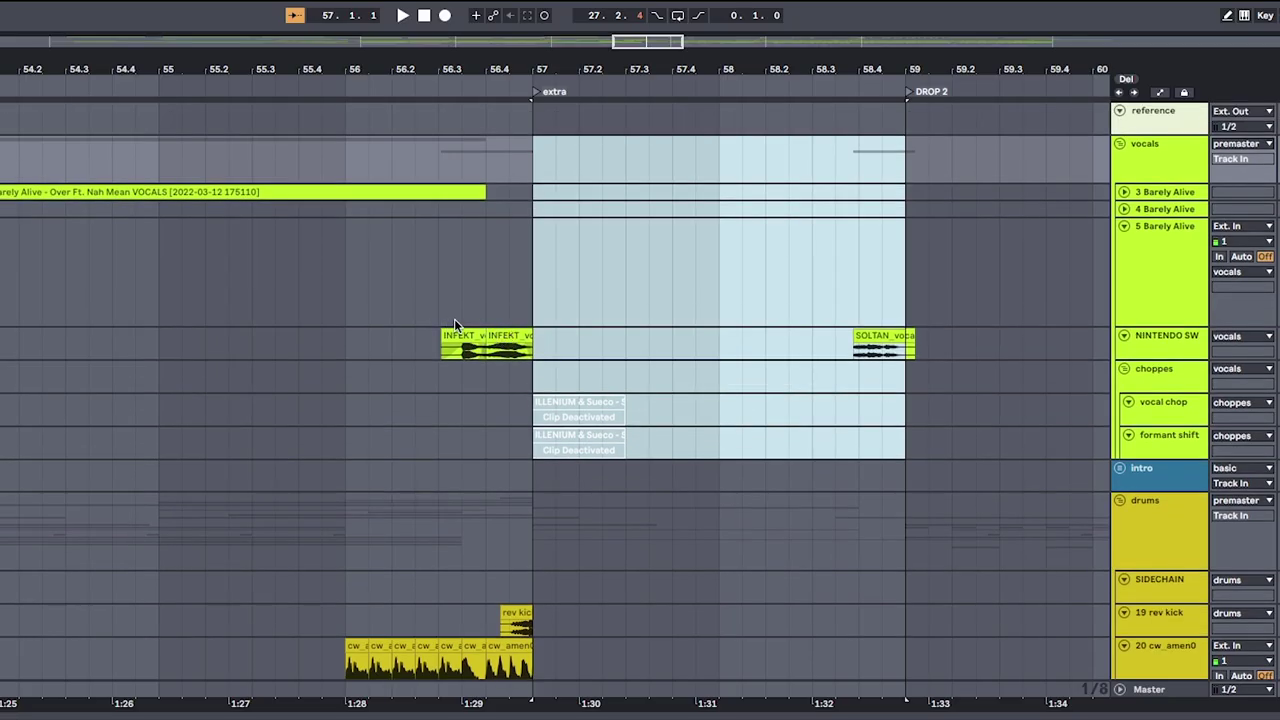
{"action": "left_click", "coordinate": [415, 300]}
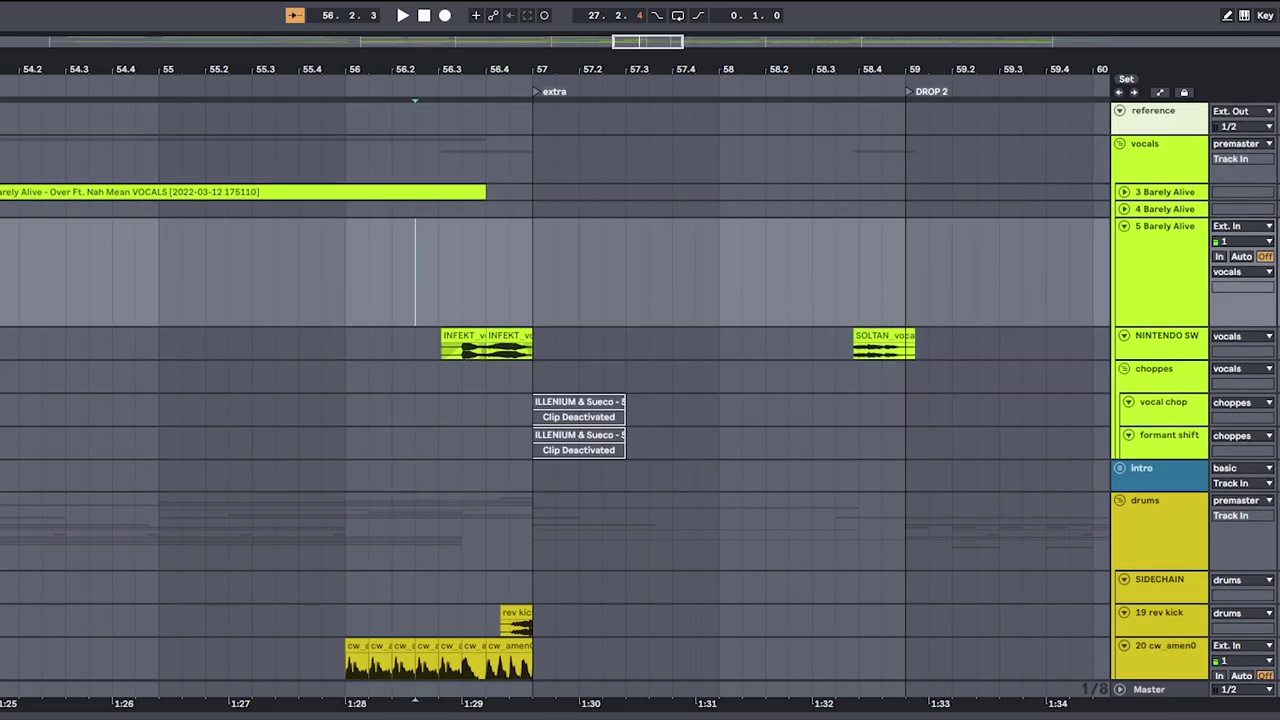
{"action": "key", "text": "space"}
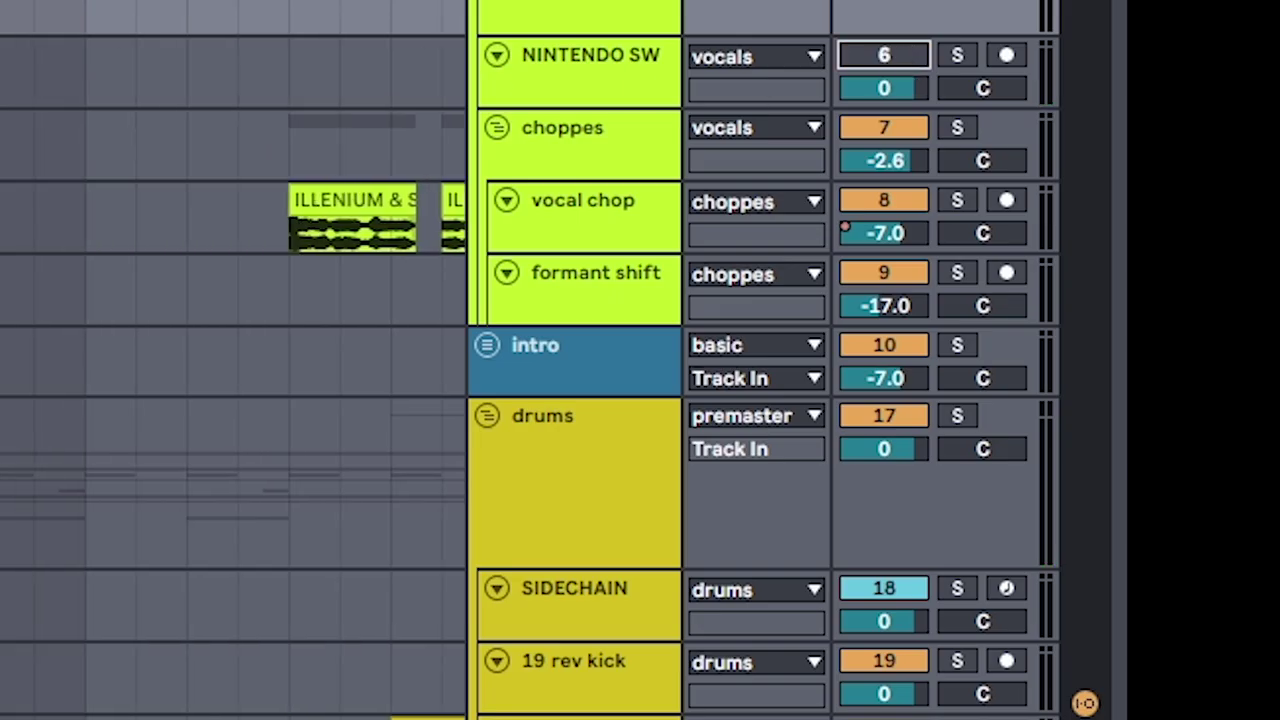
Step: Play from bar 48 through the build and extra sections while examining the drum, fx and drop tracks
{"action": "left_click_drag", "start_coordinate": [356, 298], "coordinate": [819, 298]}
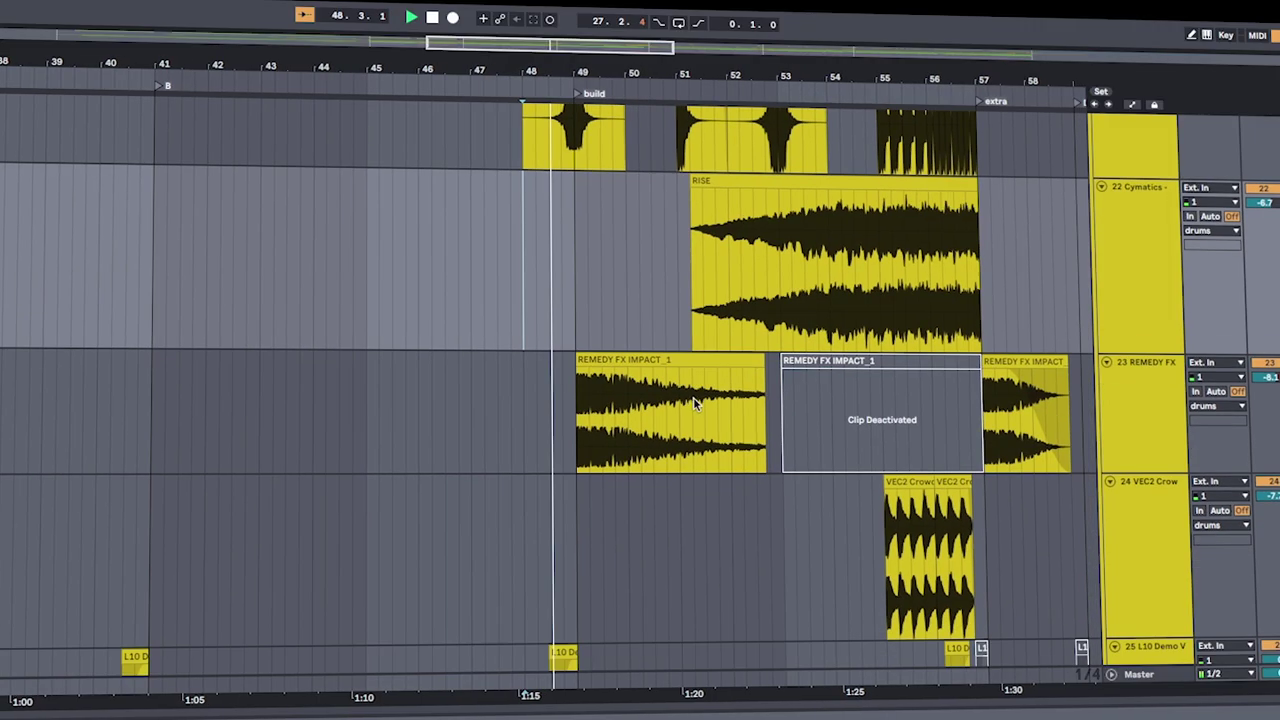
{"action": "scroll", "coordinate": [792, 378], "scroll_direction": "down", "scroll_amount": 10}
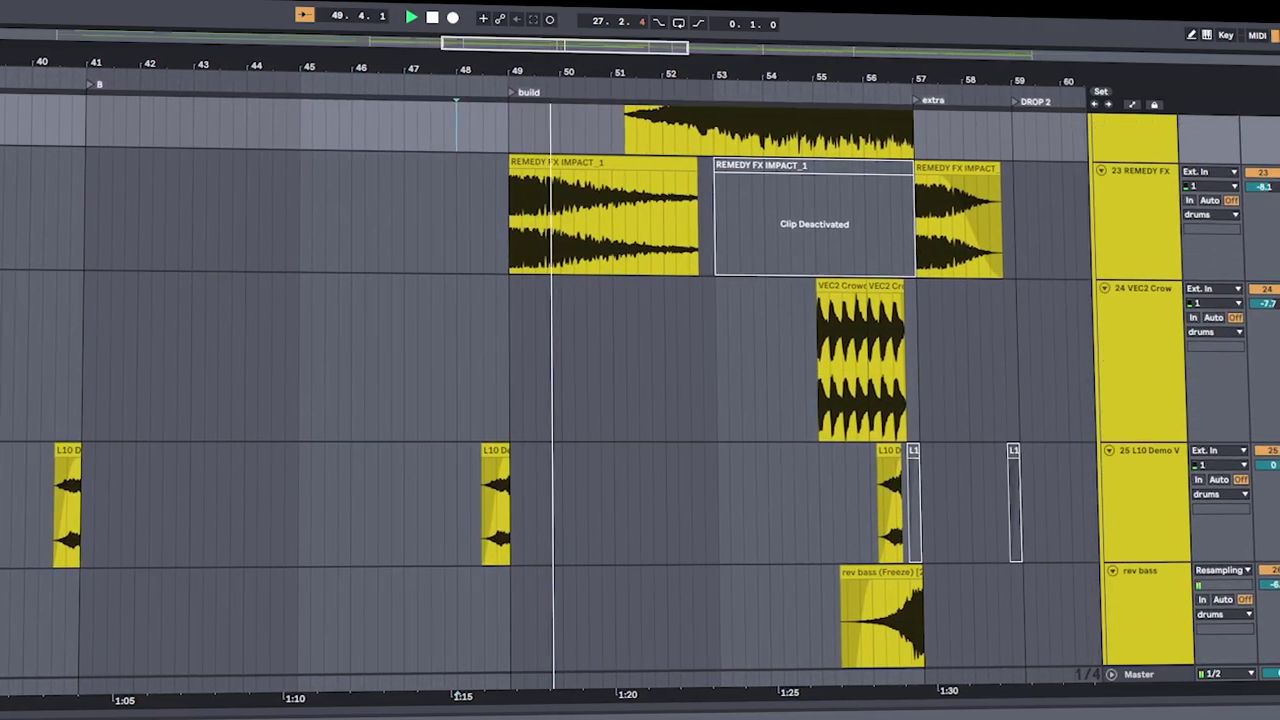
{"action": "scroll", "coordinate": [550, 400], "scroll_direction": "down", "scroll_amount": 10}
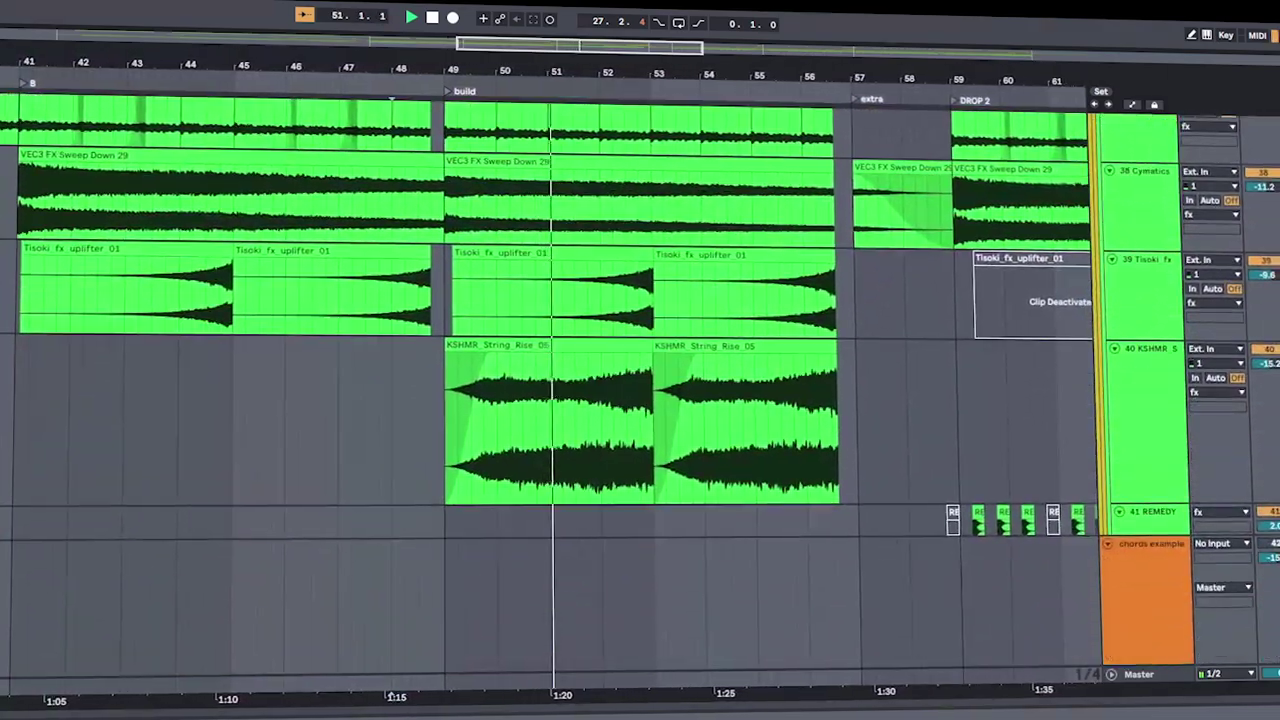
{"action": "scroll", "coordinate": [550, 400], "scroll_direction": "down", "scroll_amount": 15}
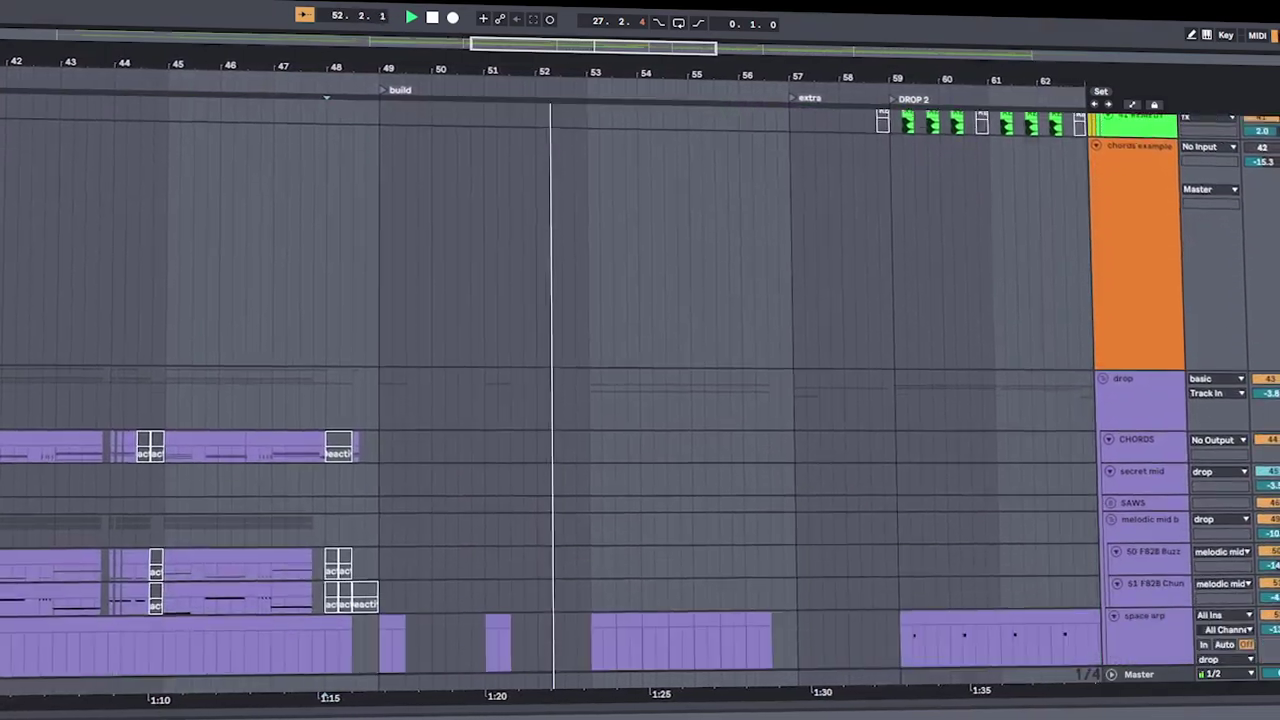
{"action": "scroll", "coordinate": [550, 400], "scroll_direction": "up", "scroll_amount": 1}
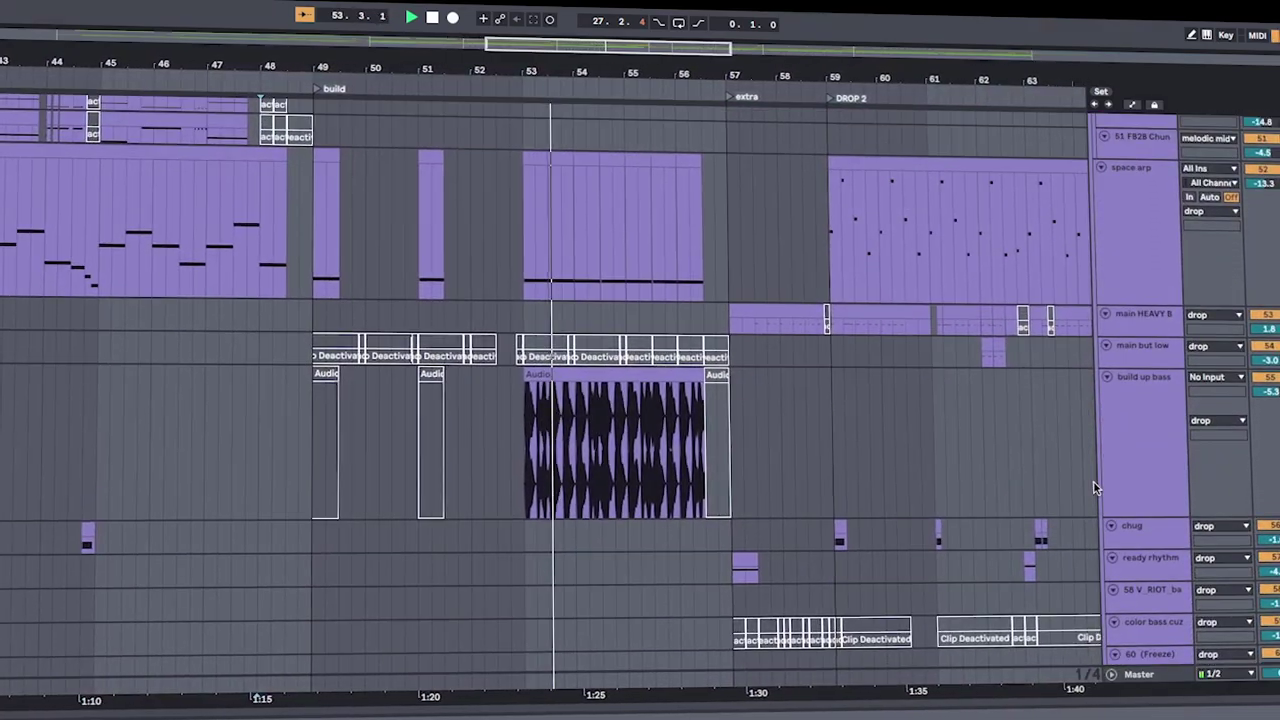
{"action": "scroll", "coordinate": [550, 400], "scroll_direction": "up", "scroll_amount": 20}
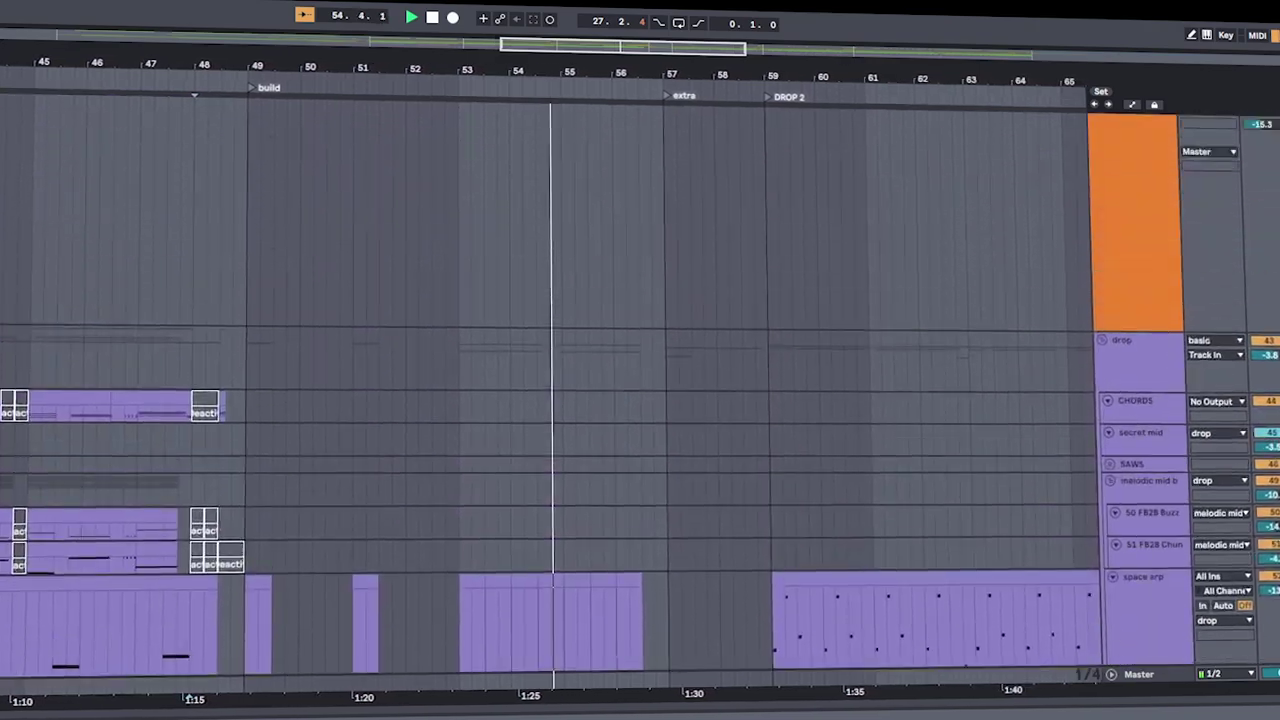
{"action": "scroll", "coordinate": [550, 400], "scroll_direction": "up", "scroll_amount": 15}
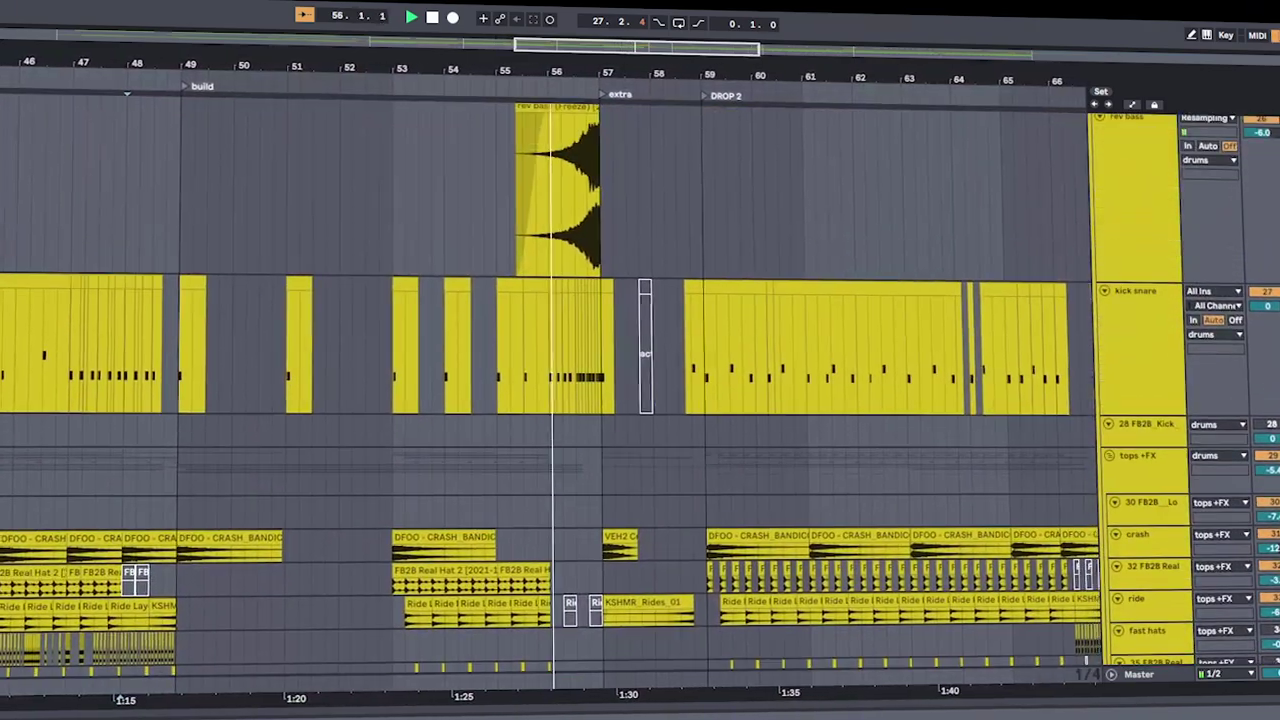
{"action": "scroll", "coordinate": [550, 400], "scroll_direction": "up", "scroll_amount": 5}
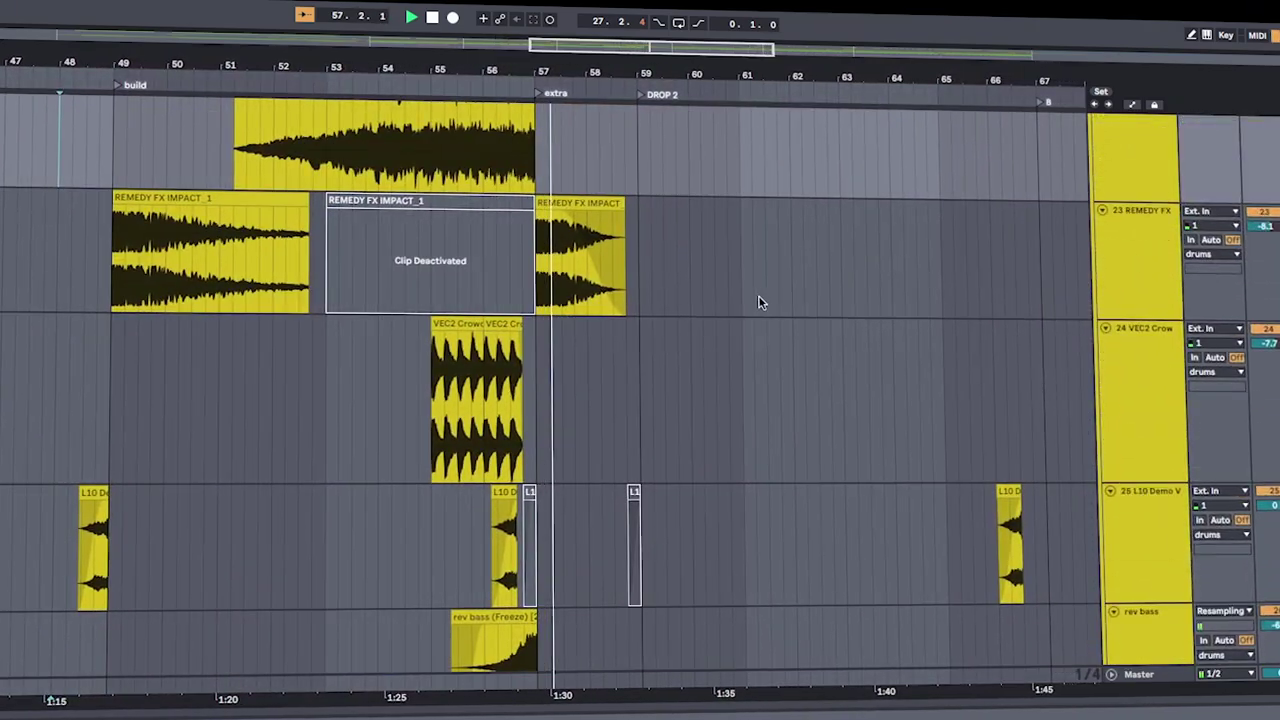
{"action": "scroll", "coordinate": [531, 354], "scroll_direction": "down", "scroll_amount": 5}
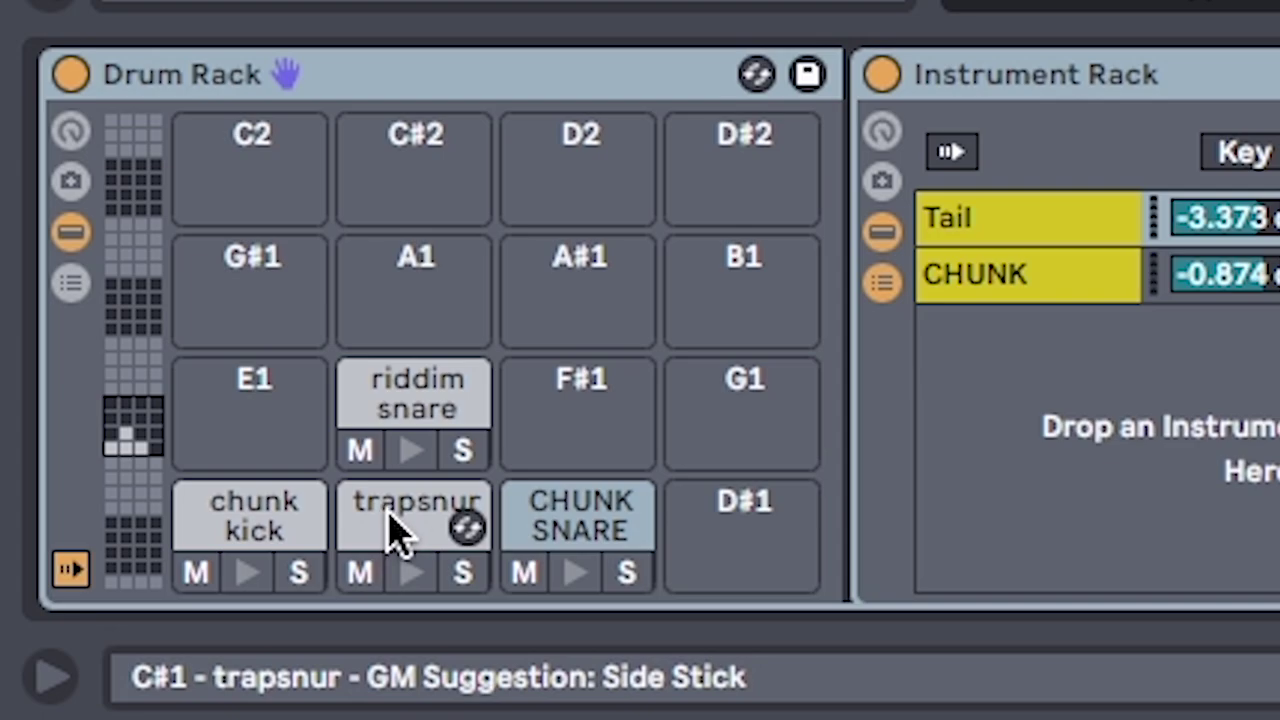
Step: Select the trapsnur pad in the kick snare Drum Rack and enlarge the note view of the pattern
{"action": "left_click", "coordinate": [395, 528]}
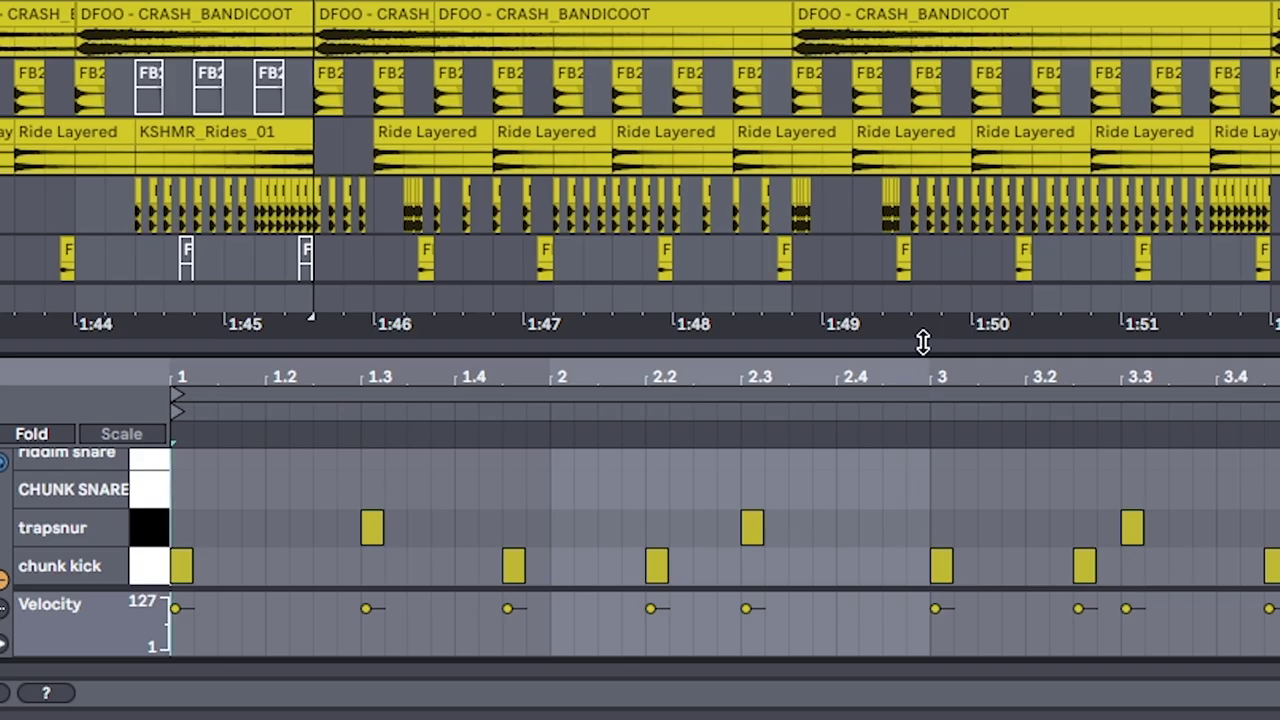
{"action": "left_click_drag", "start_coordinate": [922, 342], "coordinate": [918, 70]}
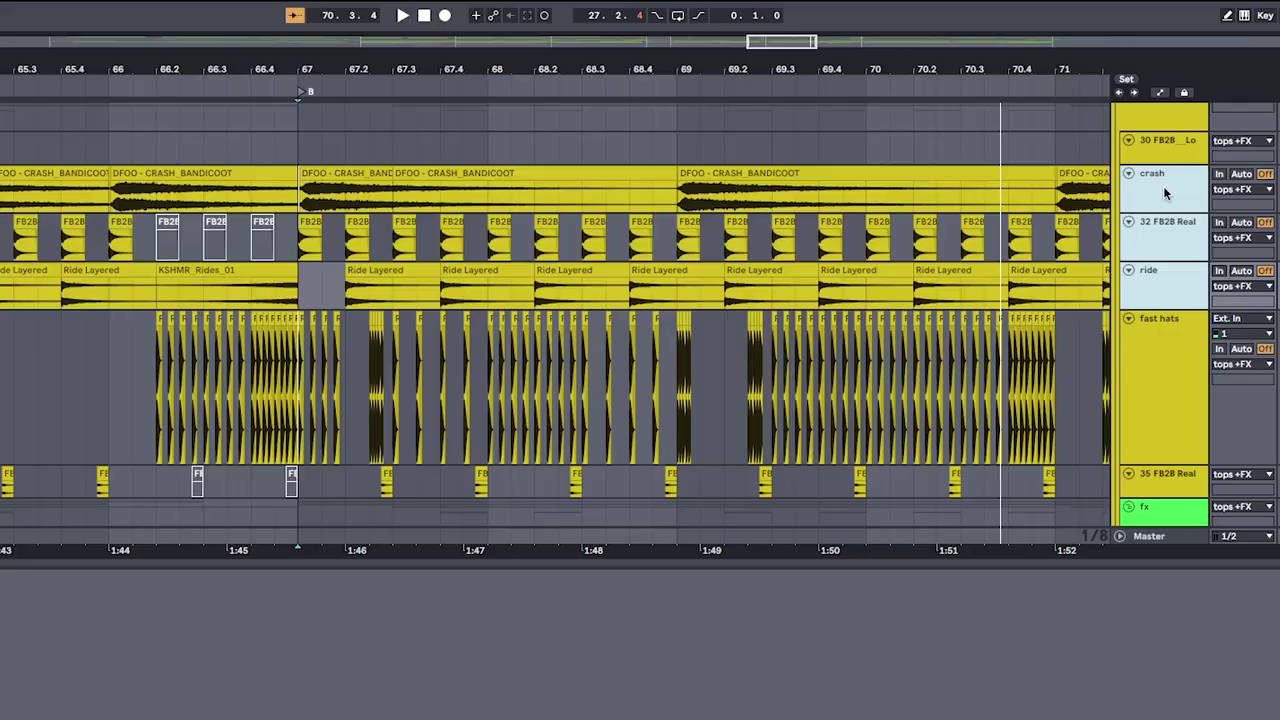
Step: Inspect a 35 FB2B Real clip after bar 67 and highlight the ambience, Cymatics and Tisoki fx clips from bar 67 to 72
{"action": "key", "text": "z"}
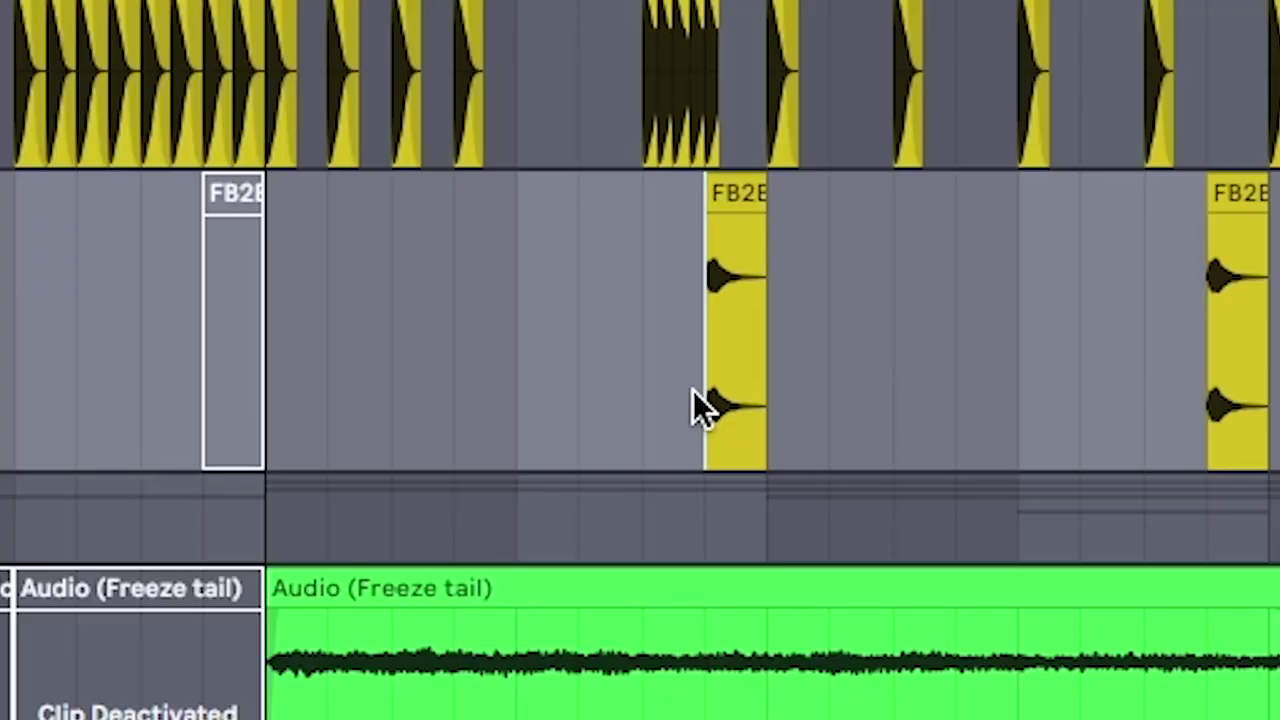
{"action": "left_click", "coordinate": [743, 405]}
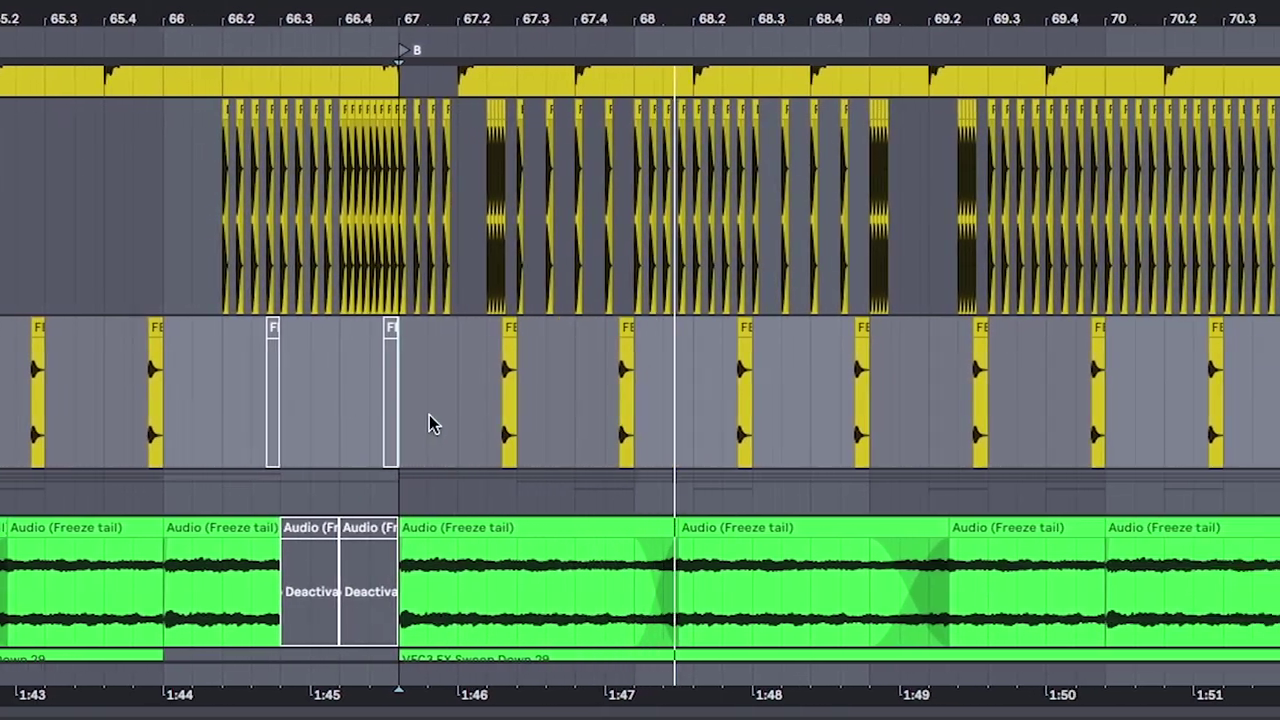
{"action": "scroll", "coordinate": [1270, 400], "scroll_direction": "down", "scroll_amount": 3}
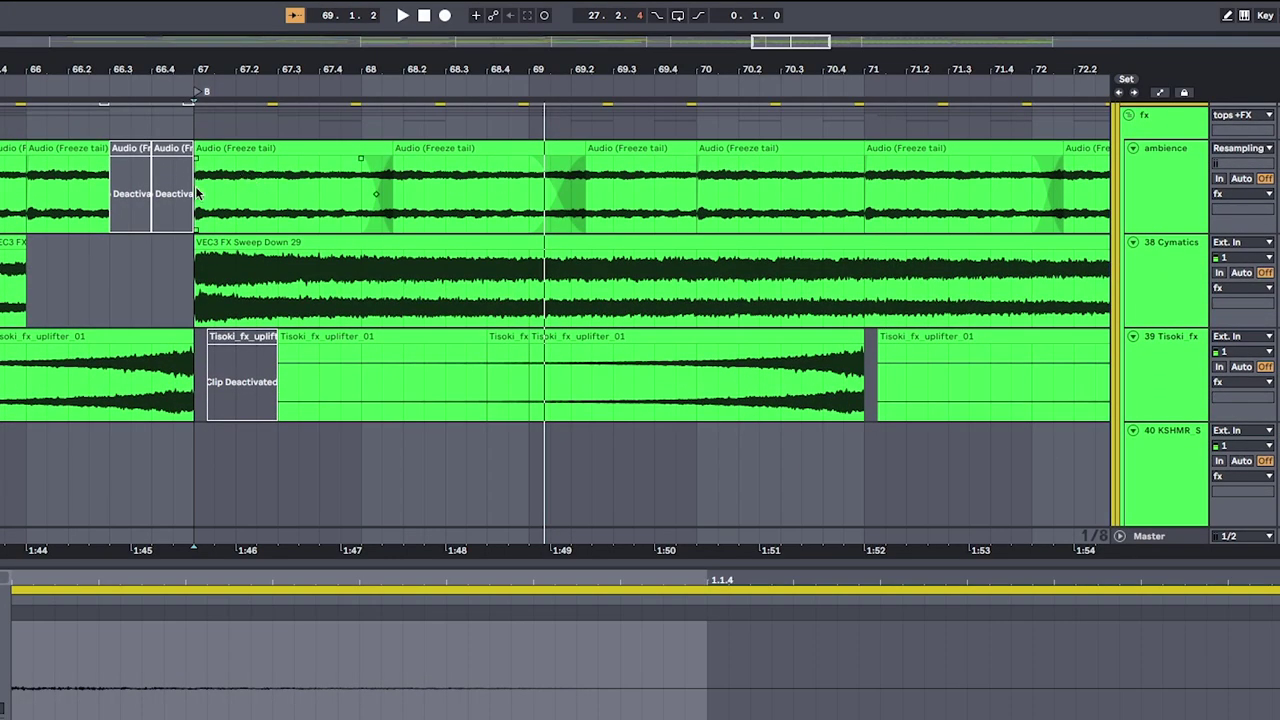
{"action": "left_click_drag", "start_coordinate": [198, 193], "coordinate": [1068, 393]}
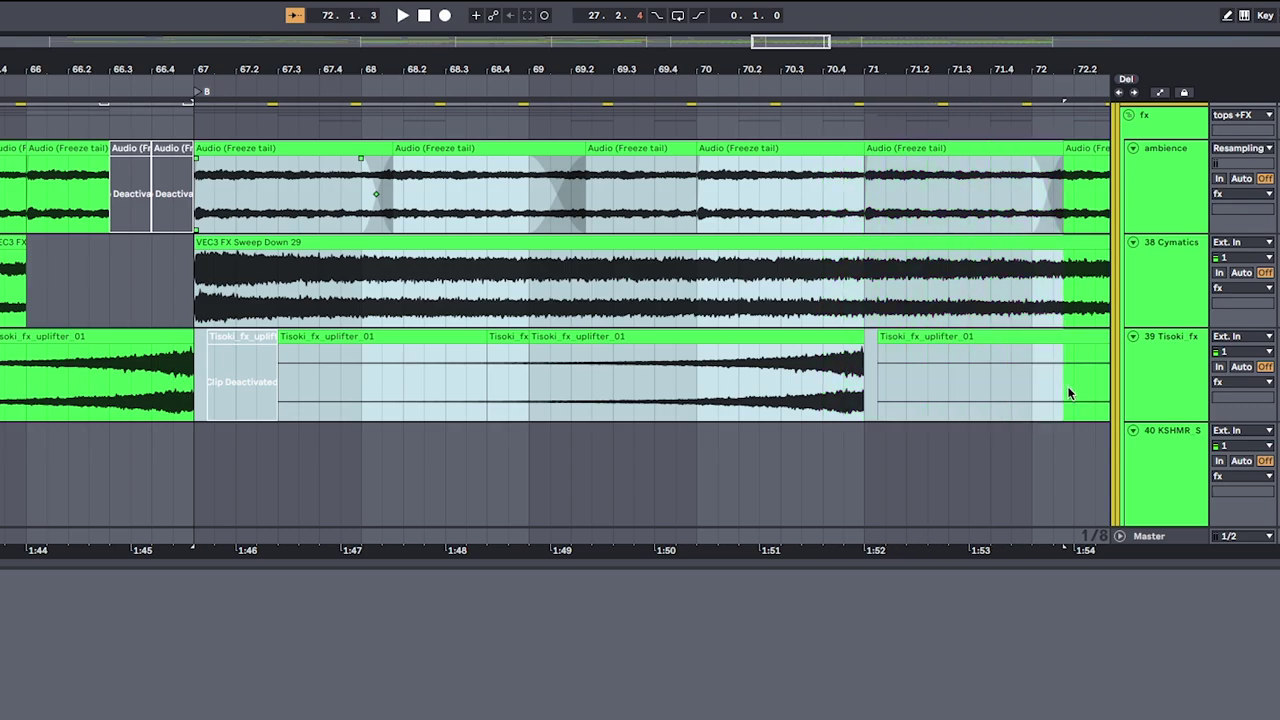
Step: Play the 41 REMEDY vocal shots from bar 69 with their track soloed
{"action": "scroll", "coordinate": [660, 352], "scroll_direction": "down", "scroll_amount": 5}
{"action": "left_click", "coordinate": [278, 410]}
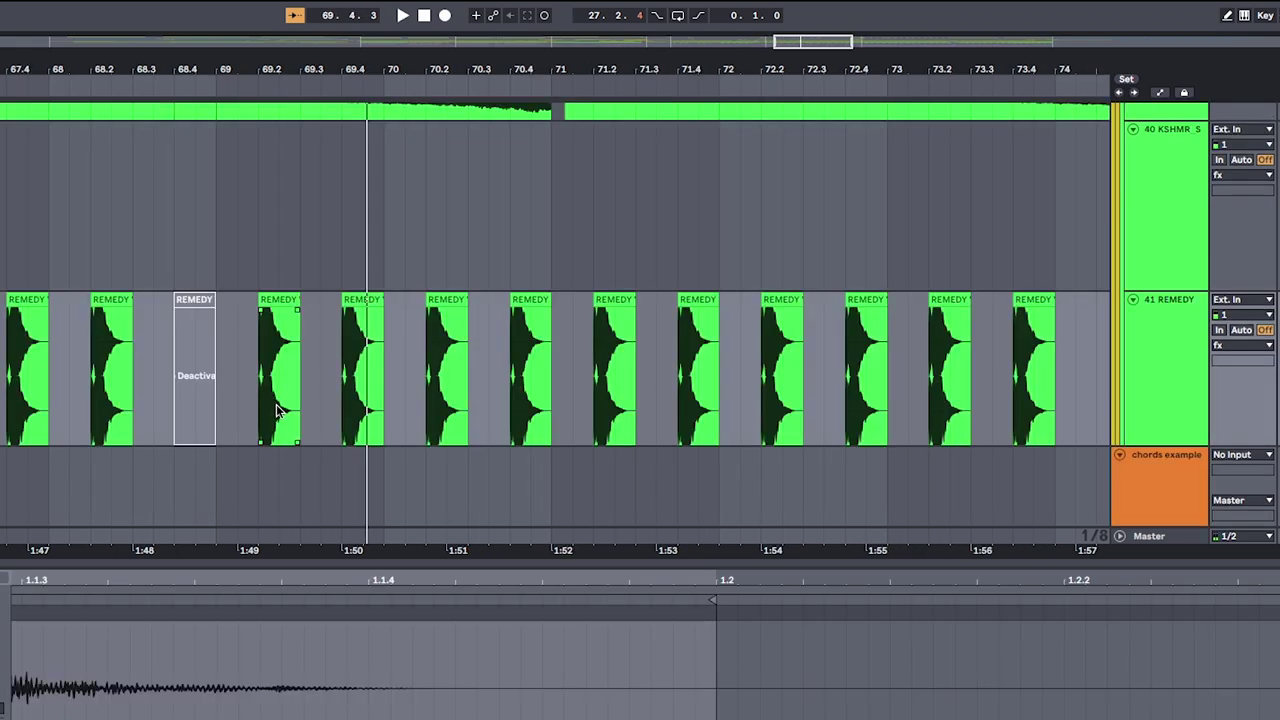
{"action": "left_click", "coordinate": [219, 409]}
{"action": "key", "text": "space"}
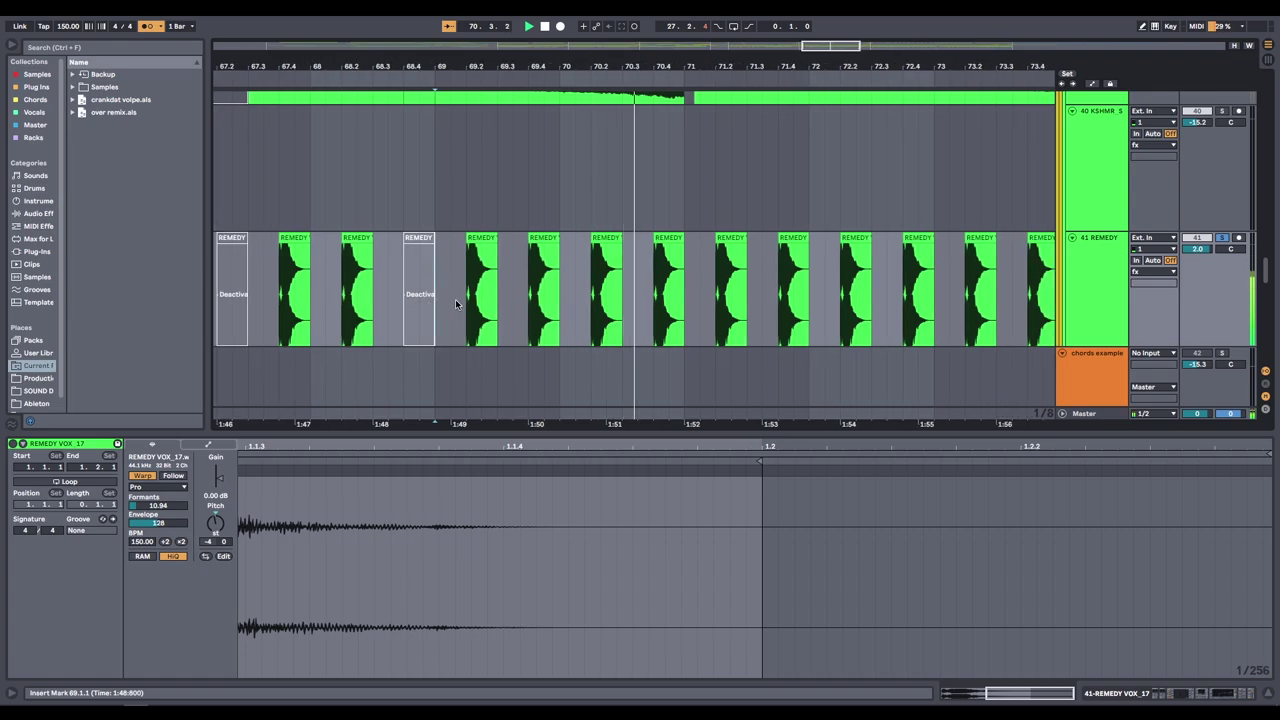
Step: Highlight the SUB bass pattern from the start of section B at bar 67 and inspect its notes
{"action": "scroll", "coordinate": [455, 300], "scroll_direction": "down", "scroll_amount": 10}
{"action": "left_click_drag", "start_coordinate": [398, 300], "coordinate": [469, 305]}
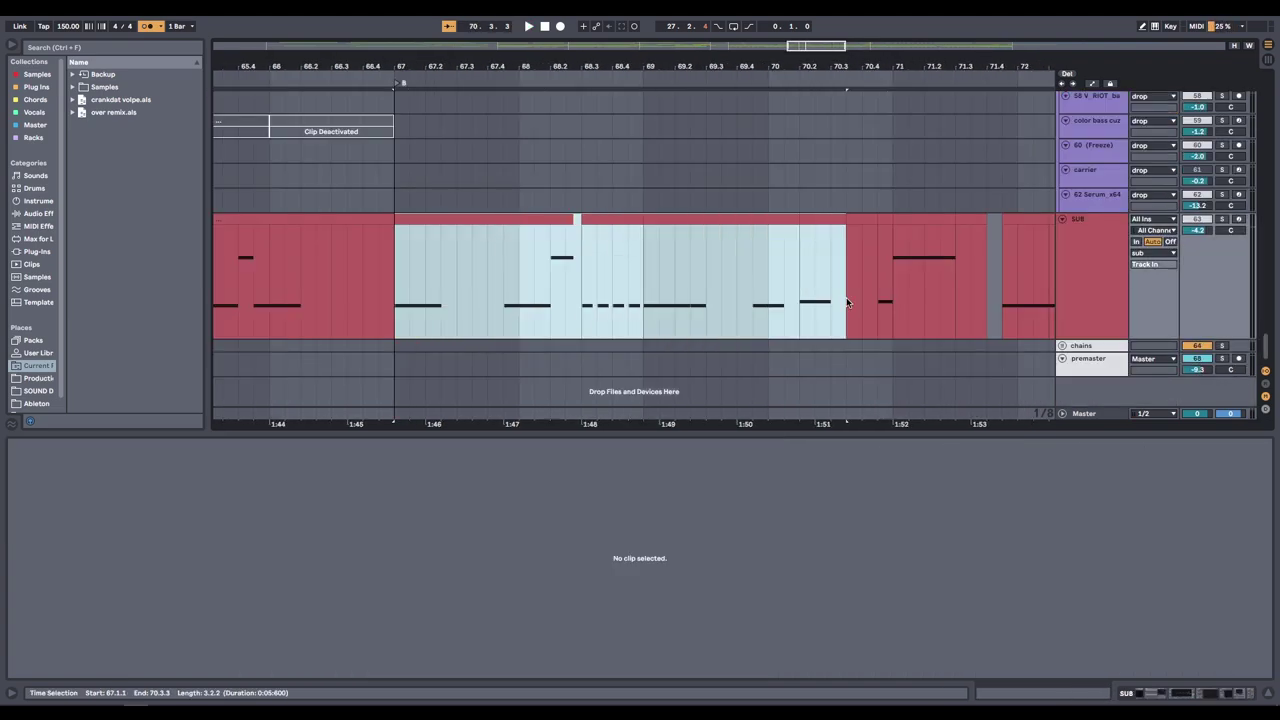
{"action": "left_click_drag", "start_coordinate": [846, 302], "coordinate": [893, 302]}
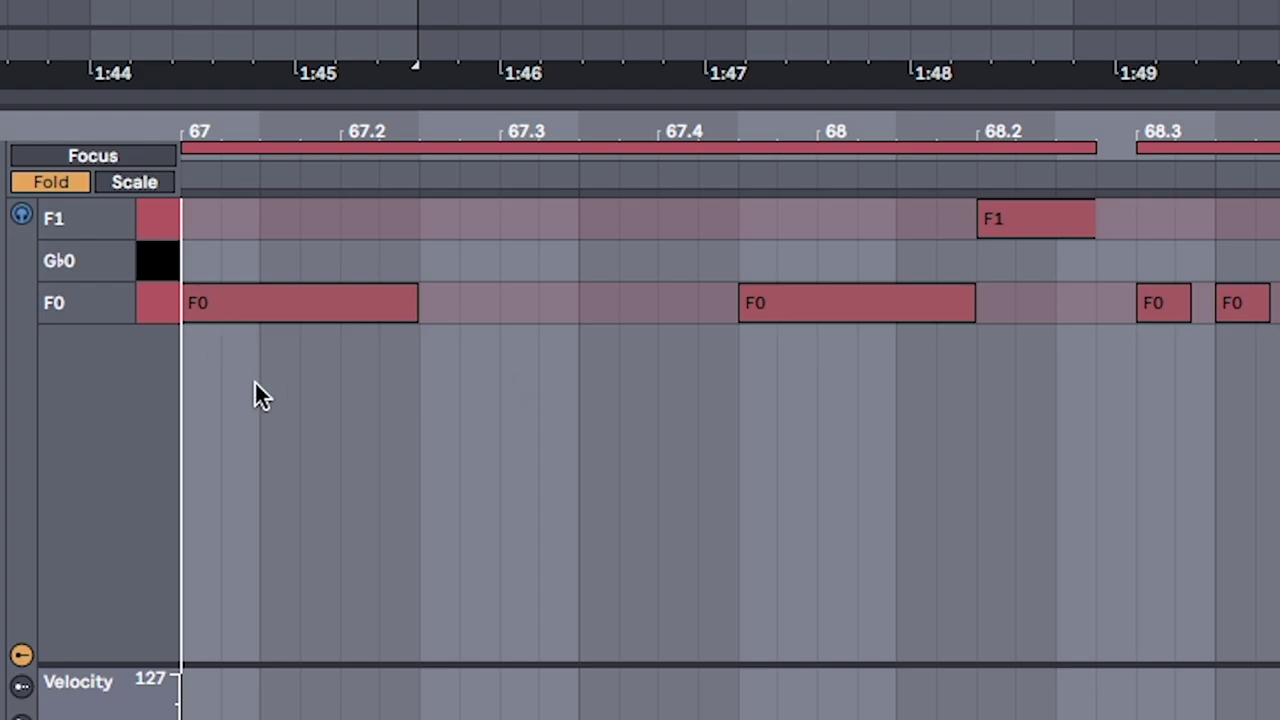
{"action": "left_click", "coordinate": [254, 395]}
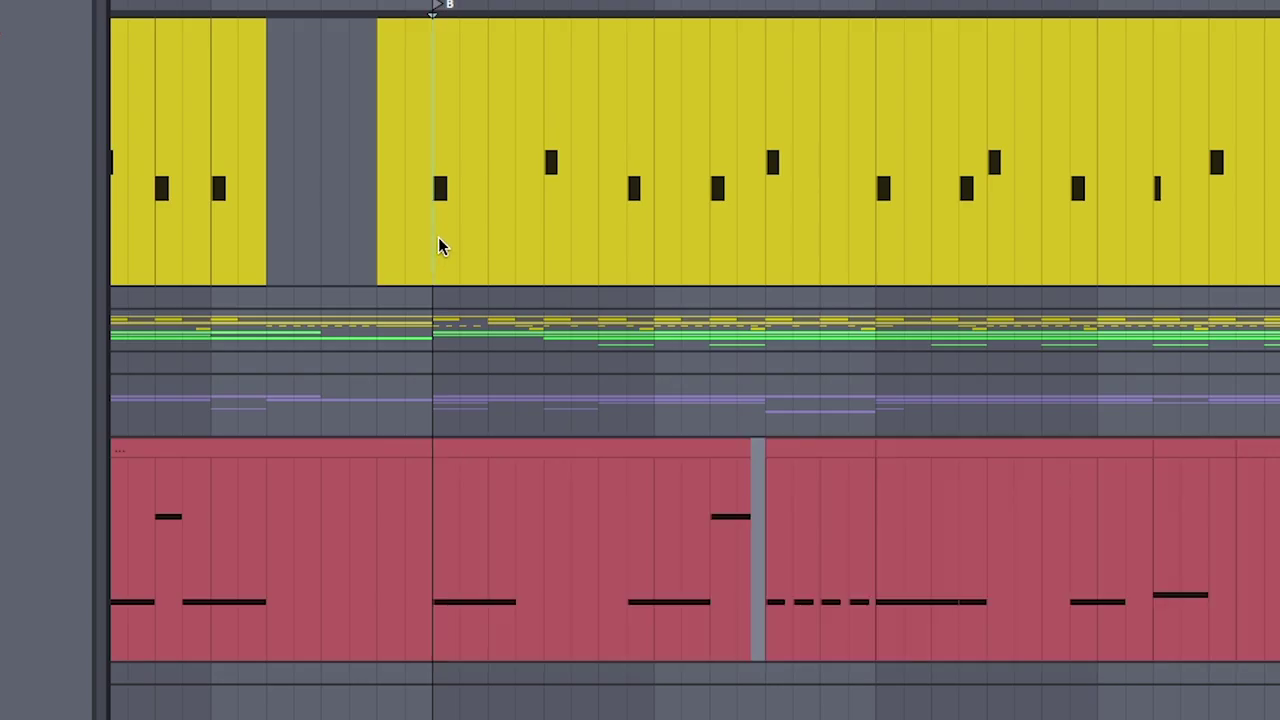
Step: Compare the kick snare hits with the SUB notes from bar 67, highlighting the kick before bar 68 and the sub gap before the snare
{"action": "left_click", "coordinate": [440, 246]}
{"action": "left_click_drag", "start_coordinate": [628, 290], "coordinate": [654, 370]}
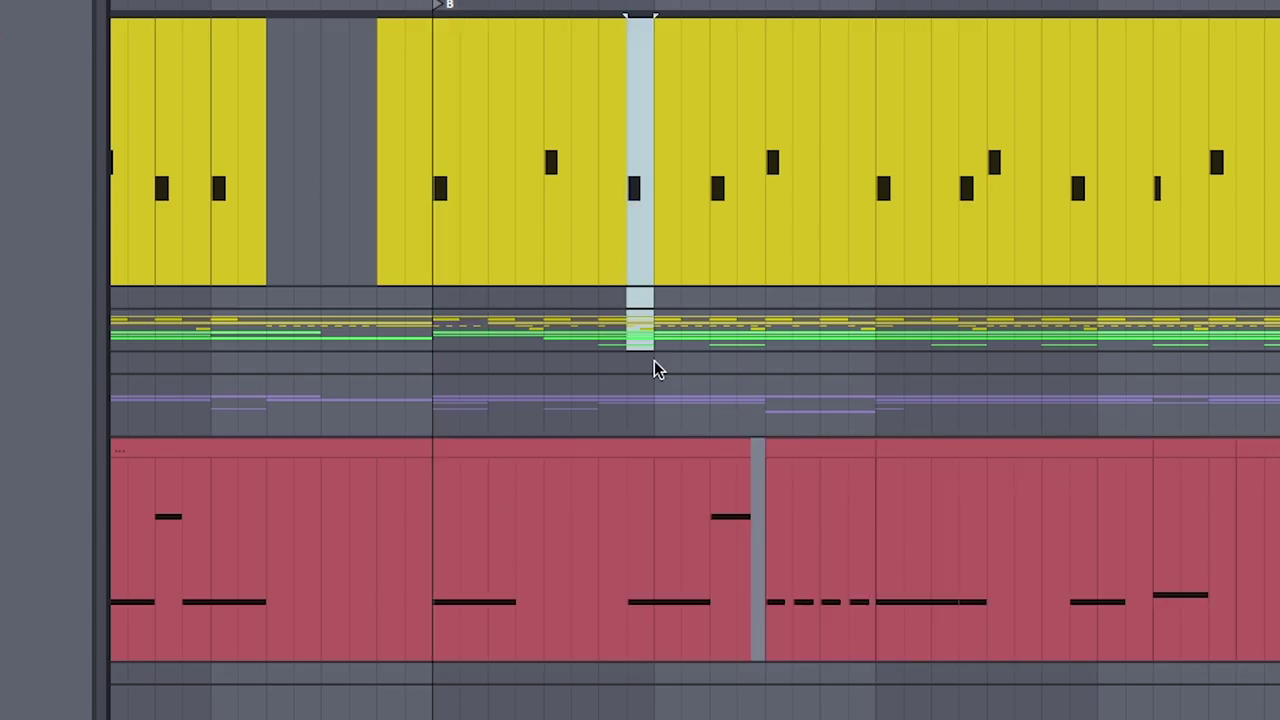
{"action": "left_click_drag", "start_coordinate": [731, 557], "coordinate": [761, 556]}
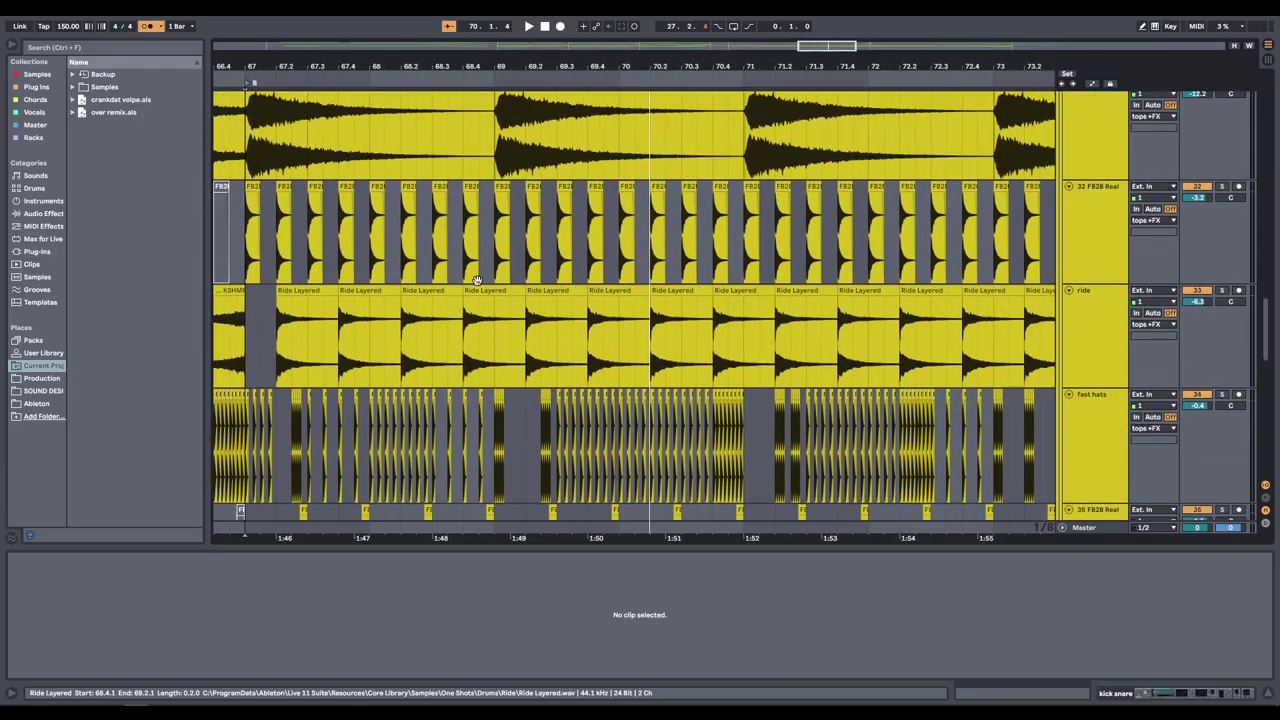
Step: Examine the tops and fx layers around section B and play the arrangement from bar 67
{"action": "scroll", "coordinate": [583, 360], "scroll_direction": "down", "scroll_amount": 10}
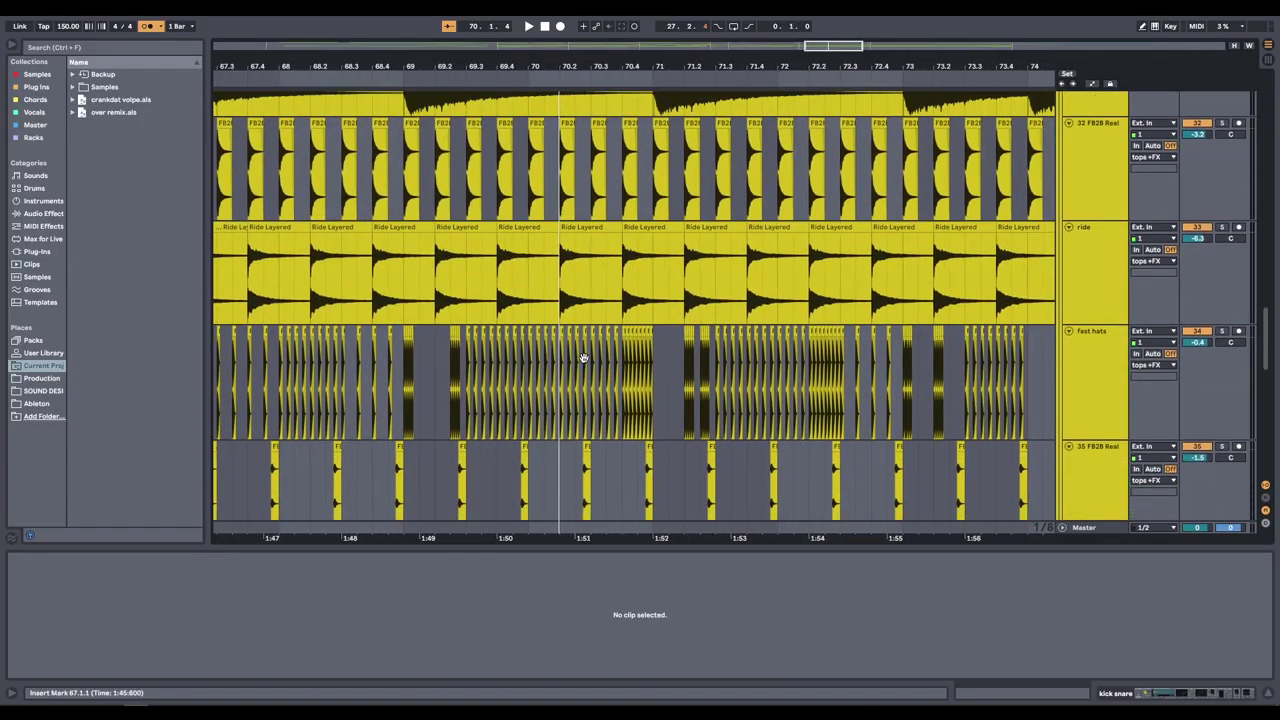
{"action": "scroll", "coordinate": [647, 399], "scroll_direction": "down", "scroll_amount": 5}
{"action": "scroll", "coordinate": [647, 399], "scroll_direction": "right", "scroll_amount": 3}
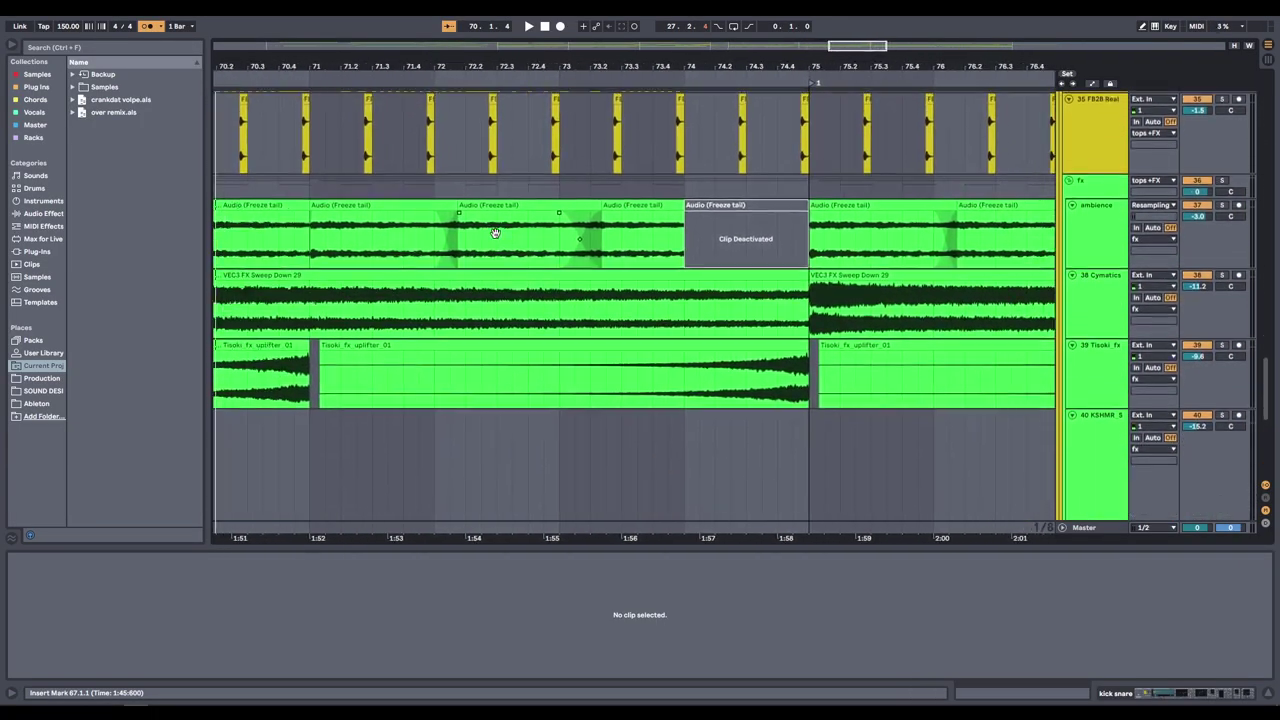
{"action": "left_click_drag", "start_coordinate": [407, 53], "coordinate": [430, 120]}
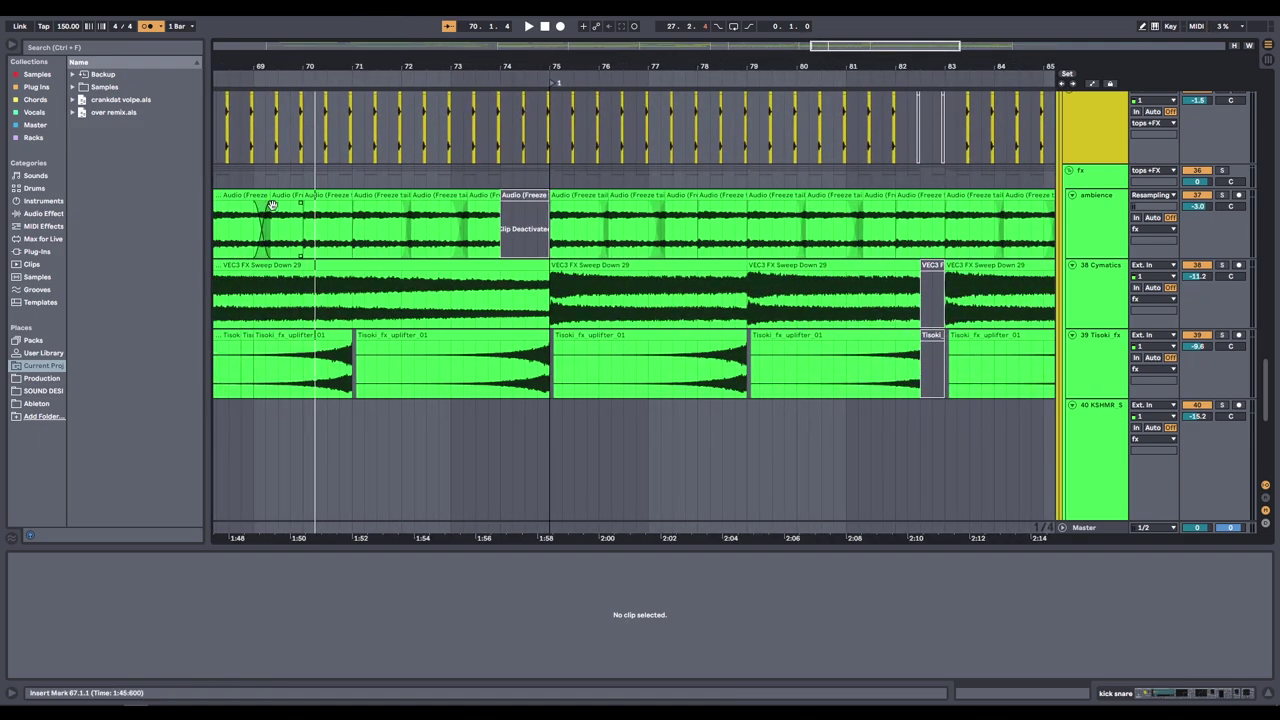
{"action": "scroll", "coordinate": [595, 327], "scroll_direction": "up", "scroll_amount": 5}
{"action": "scroll", "coordinate": [595, 327], "scroll_direction": "up", "scroll_amount": 5}
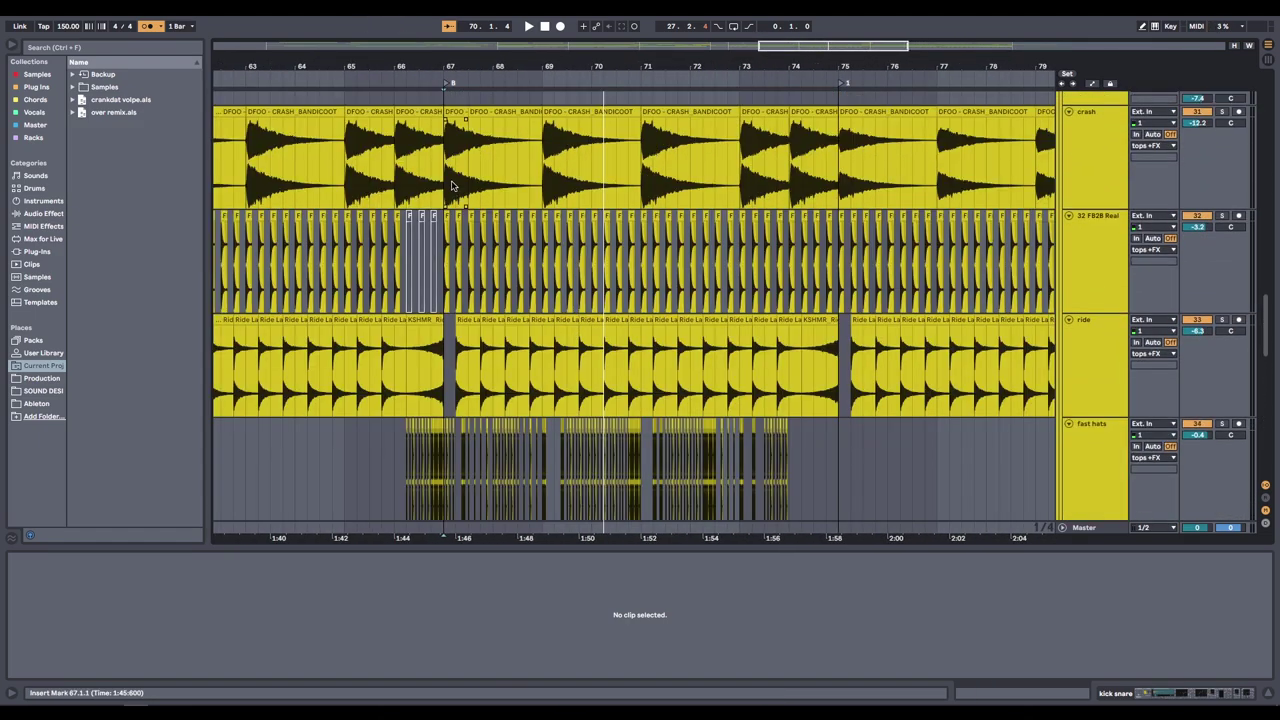
{"action": "scroll", "coordinate": [622, 275], "scroll_direction": "down", "scroll_amount": 5}
{"action": "scroll", "coordinate": [622, 275], "scroll_direction": "left", "scroll_amount": 3}
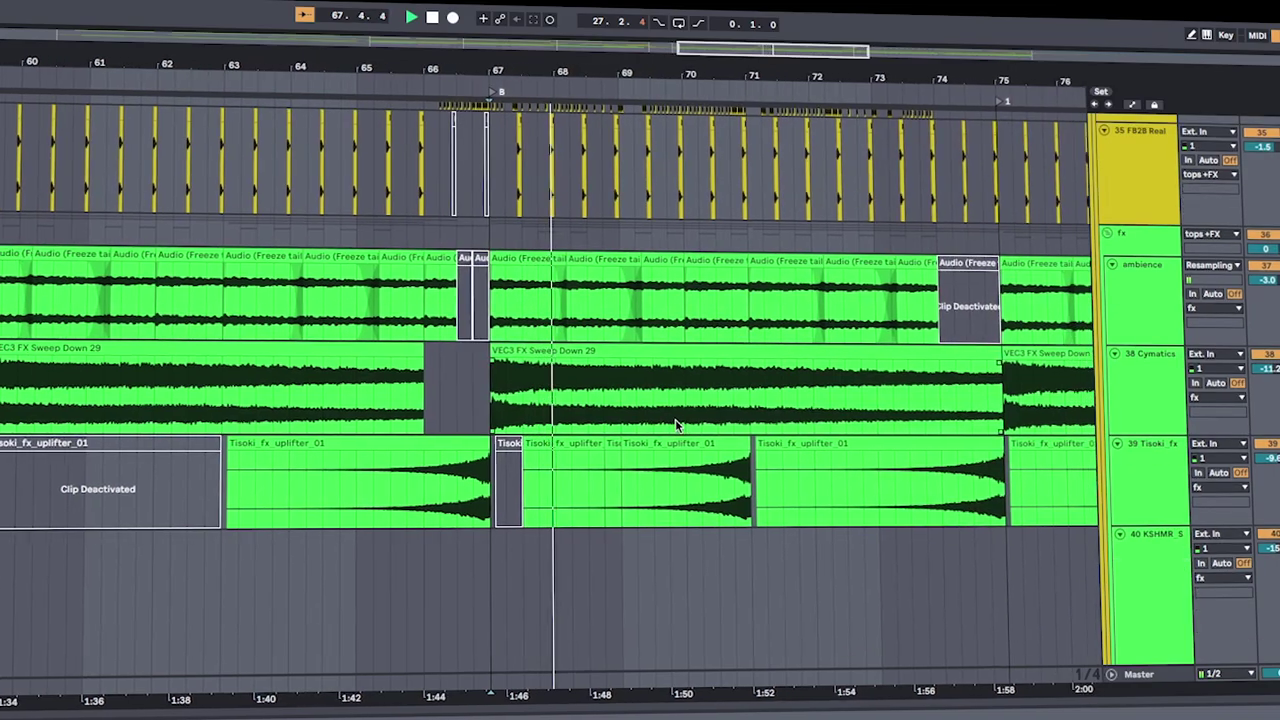
{"action": "scroll", "coordinate": [676, 425], "scroll_direction": "down", "scroll_amount": 8}
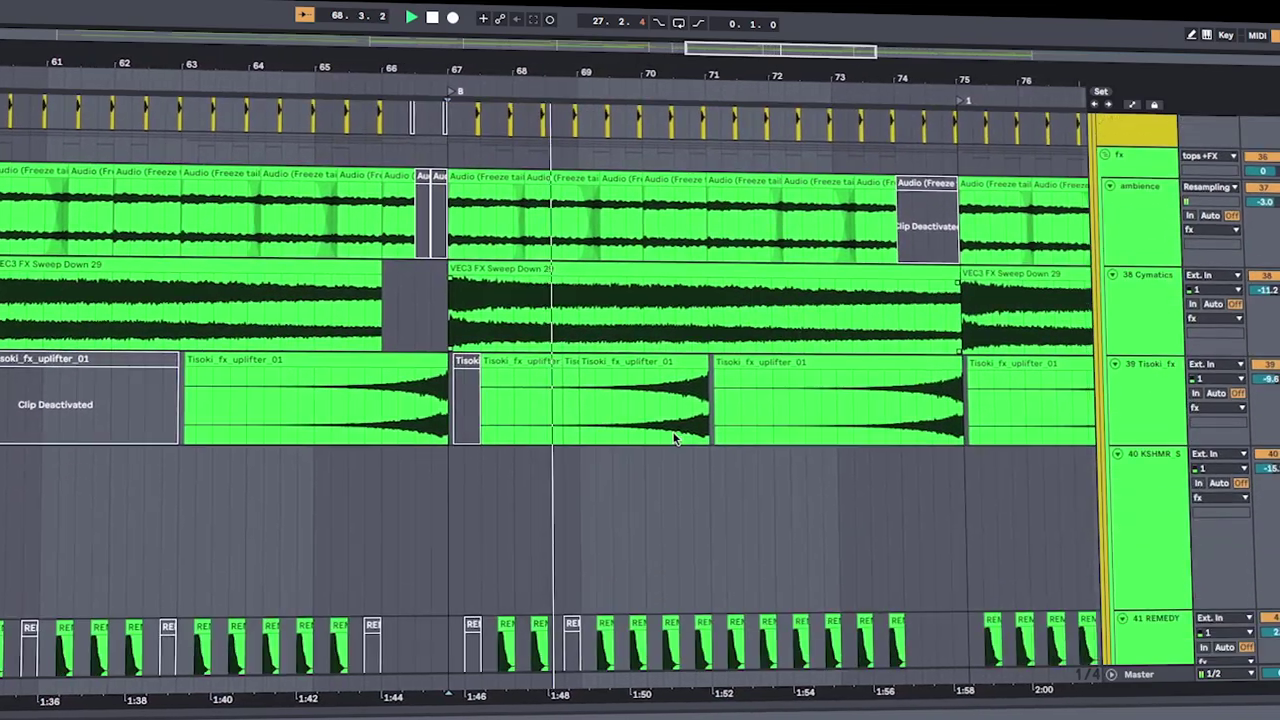
{"action": "scroll", "coordinate": [685, 460], "scroll_direction": "down", "scroll_amount": 3}
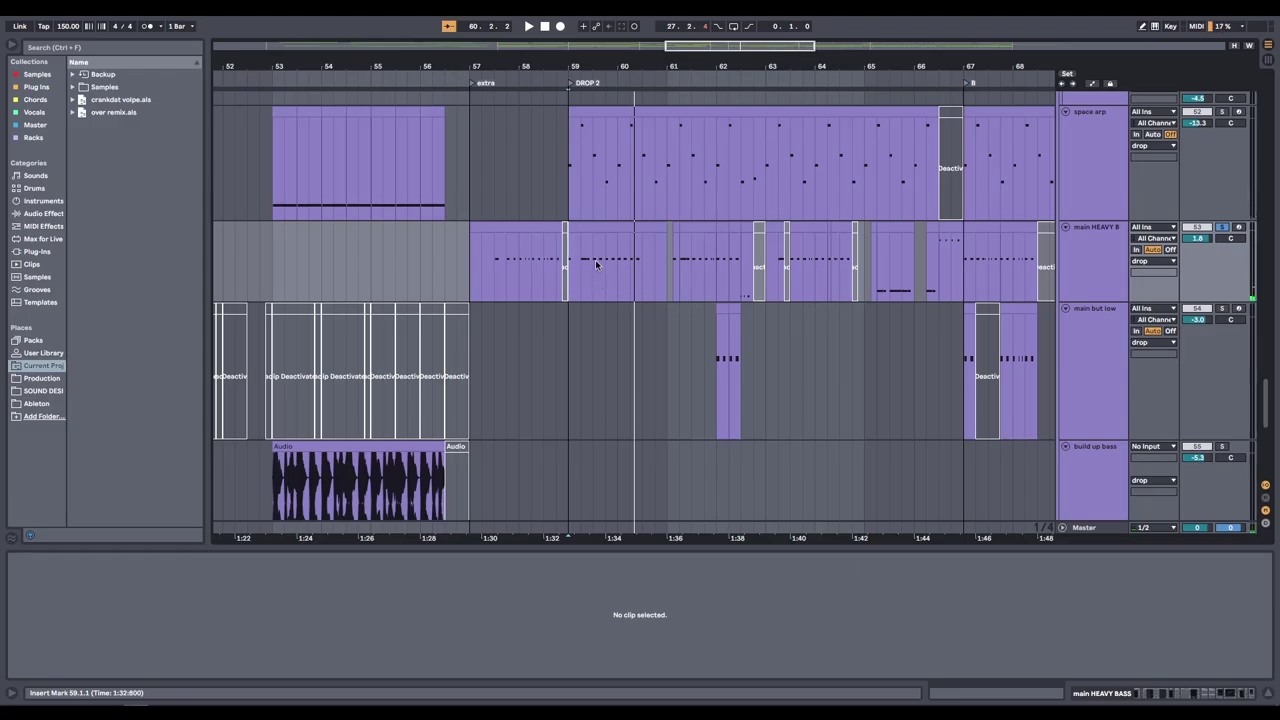
Step: Play the soloed main HEAVY BASS part from bar 61 and from the start of section B at bar 67
{"action": "left_click", "coordinate": [667, 272]}
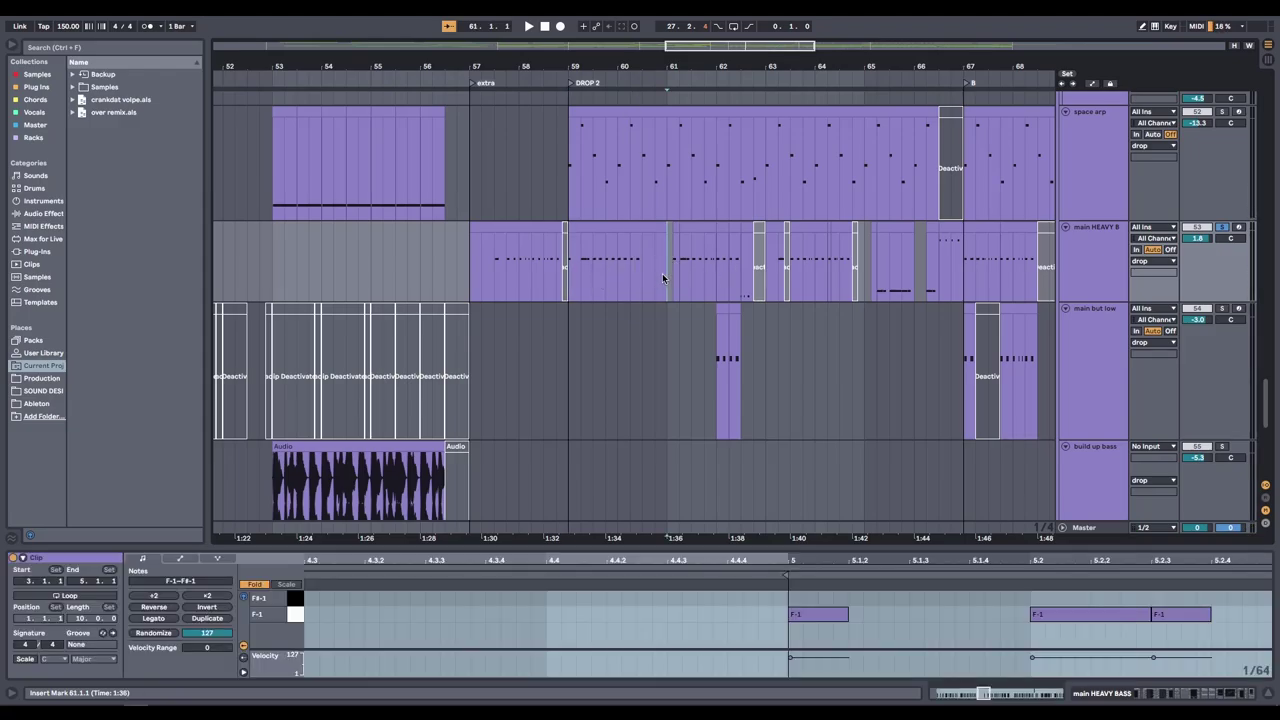
{"action": "left_click", "coordinate": [735, 248]}
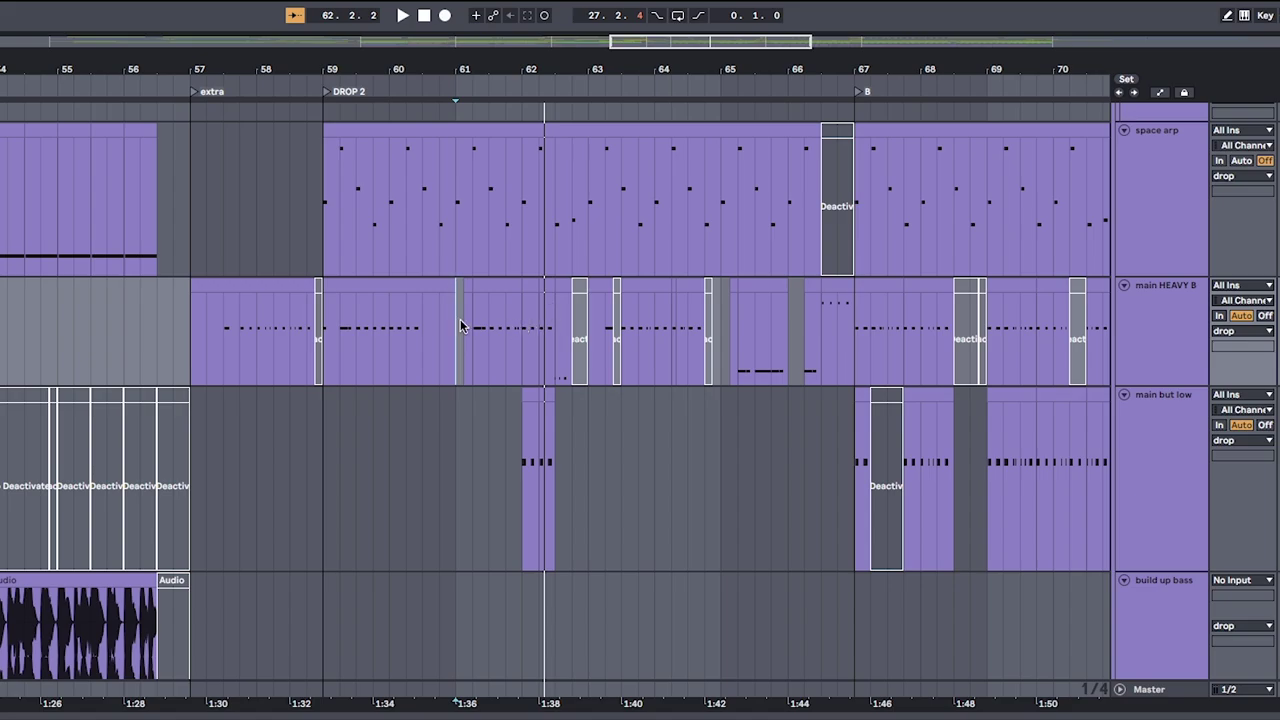
{"action": "scroll", "coordinate": [452, 334], "scroll_direction": "down", "scroll_amount": 3}
{"action": "scroll", "coordinate": [452, 334], "scroll_direction": "right", "scroll_amount": 5}
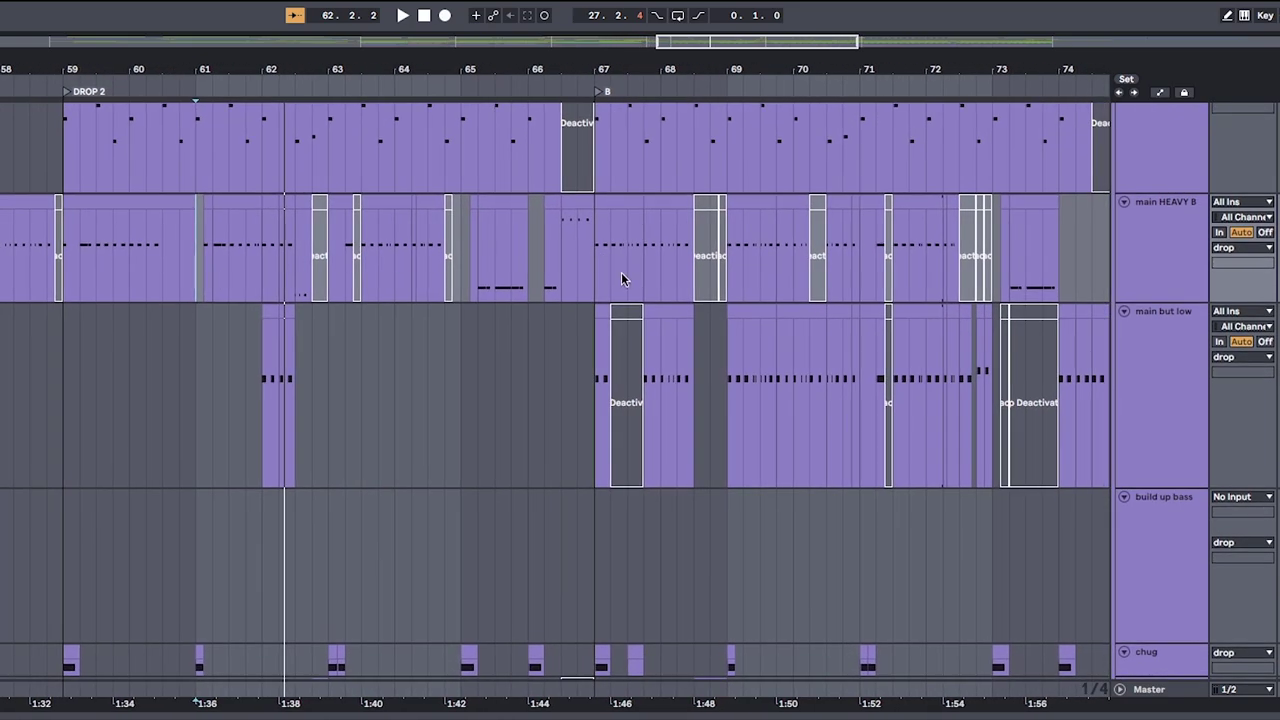
{"action": "double_click", "coordinate": [595, 287]}
{"action": "key", "text": "space"}
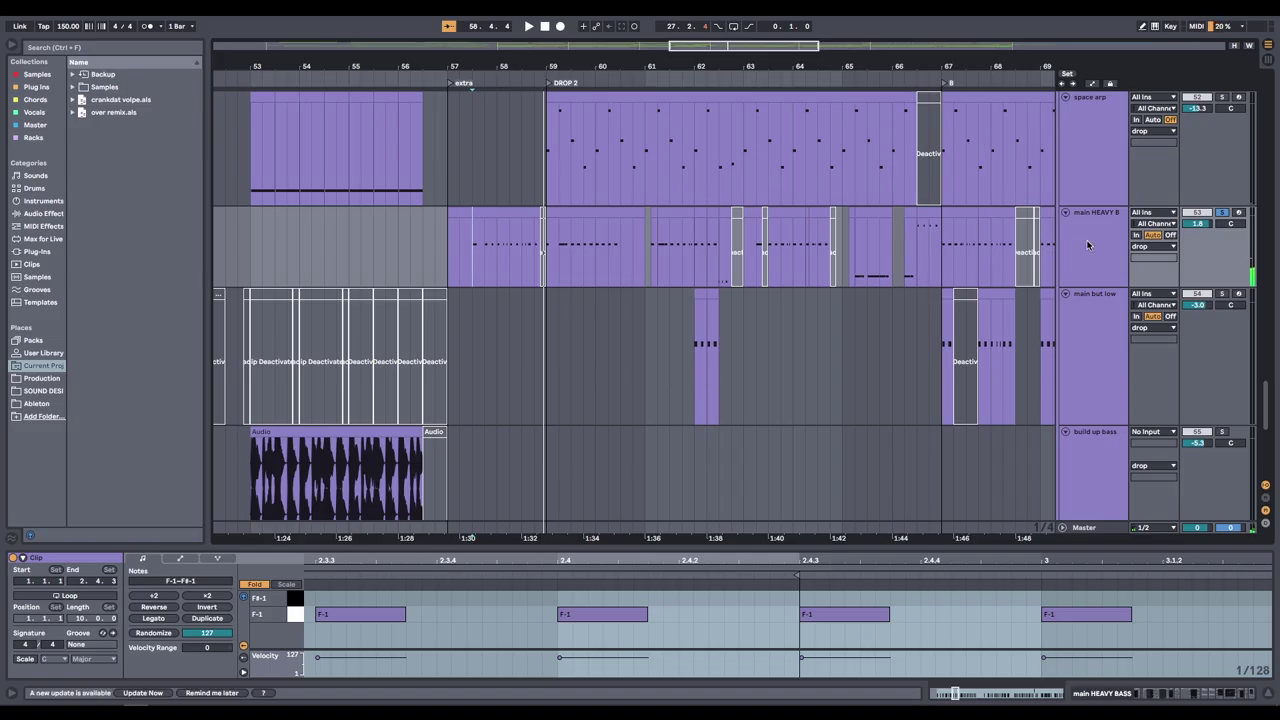
Step: Show the main HEAVY BASS track's device chain and open its Serum synth window
{"action": "left_click", "coordinate": [1088, 244]}
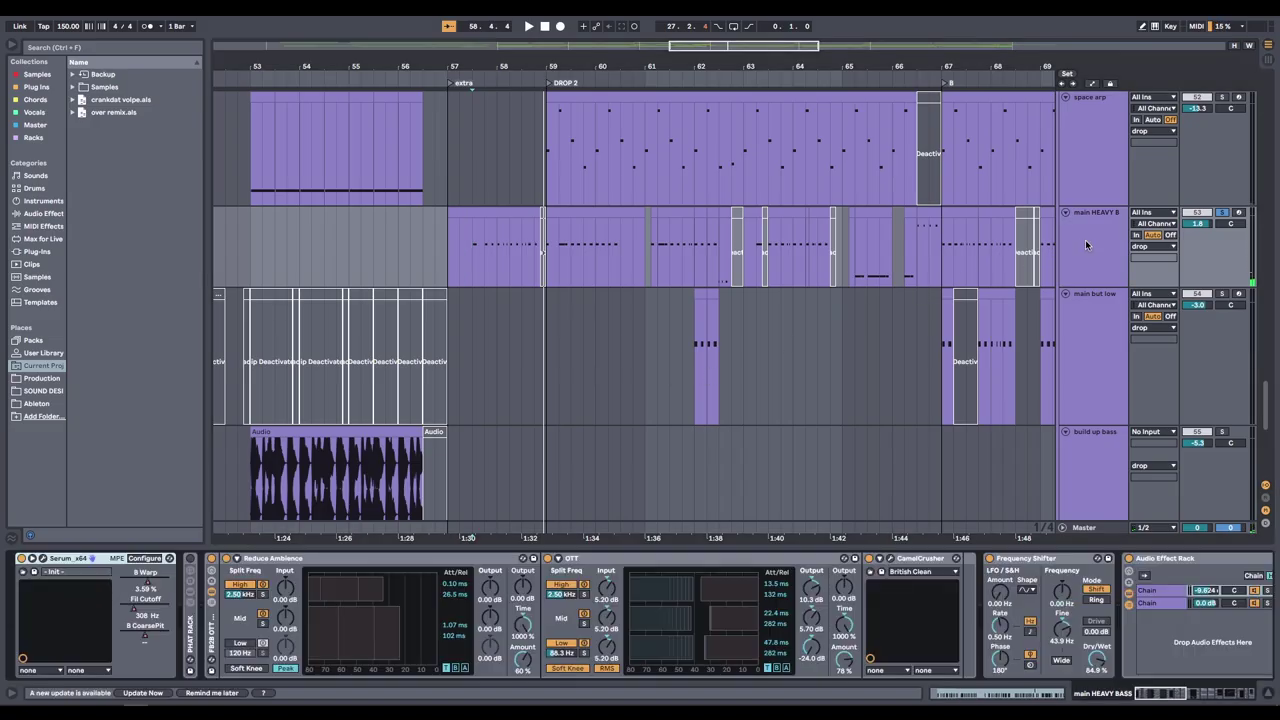
{"action": "key", "text": "ctrl+alt+p"}
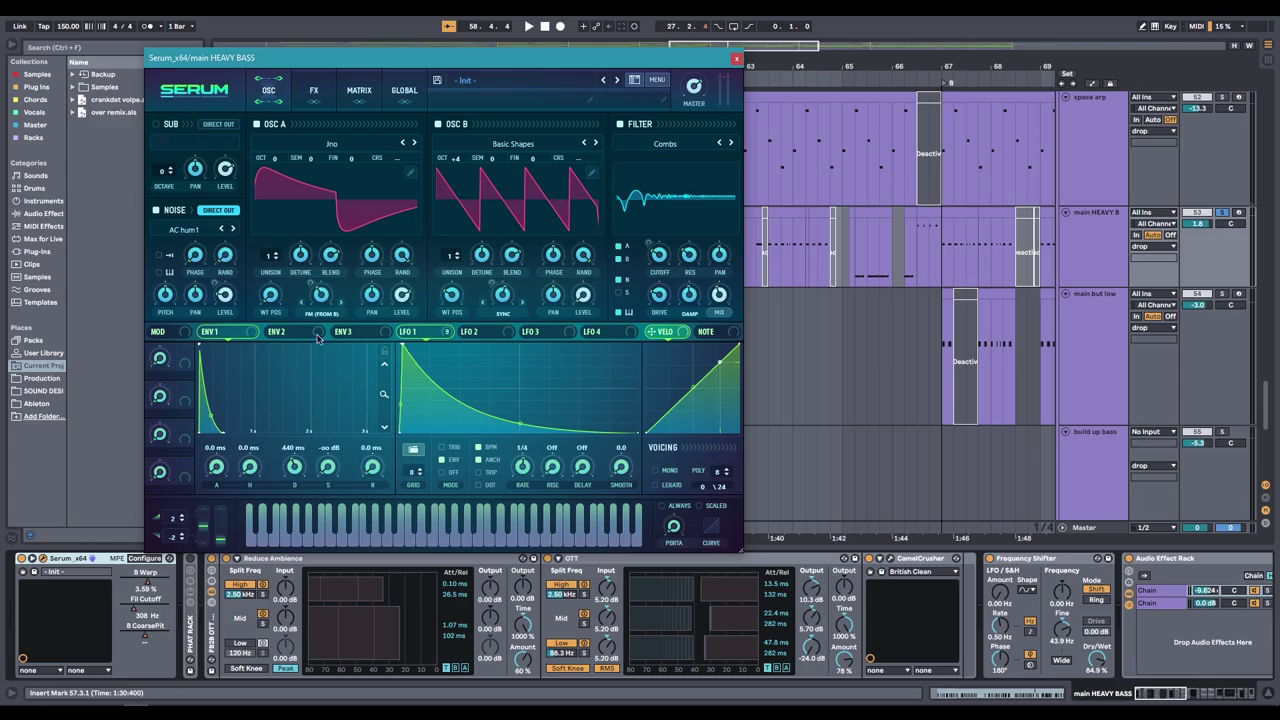
Step: Examine the main HEAVY BASS Serum patch, close its window and view the track's drop 2 part from bar 59
{"action": "left_click_drag", "start_coordinate": [398, 61], "coordinate": [534, 69]}
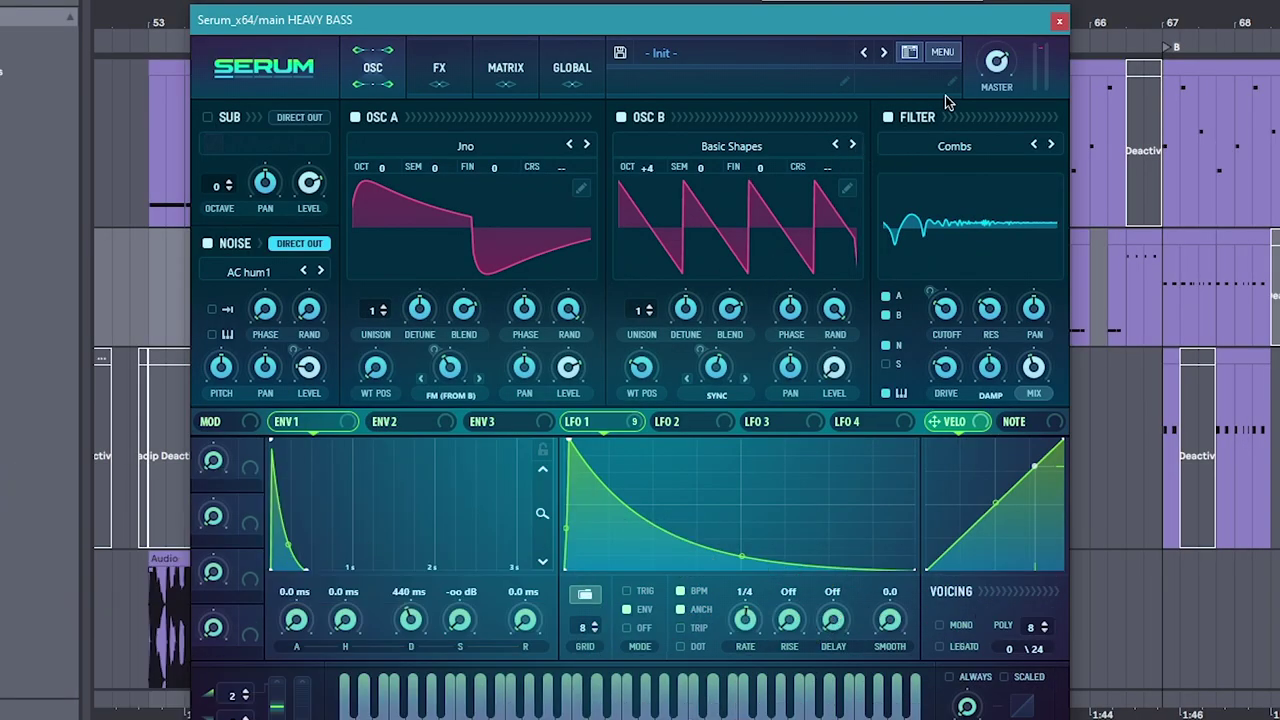
{"action": "left_click", "coordinate": [1055, 22]}
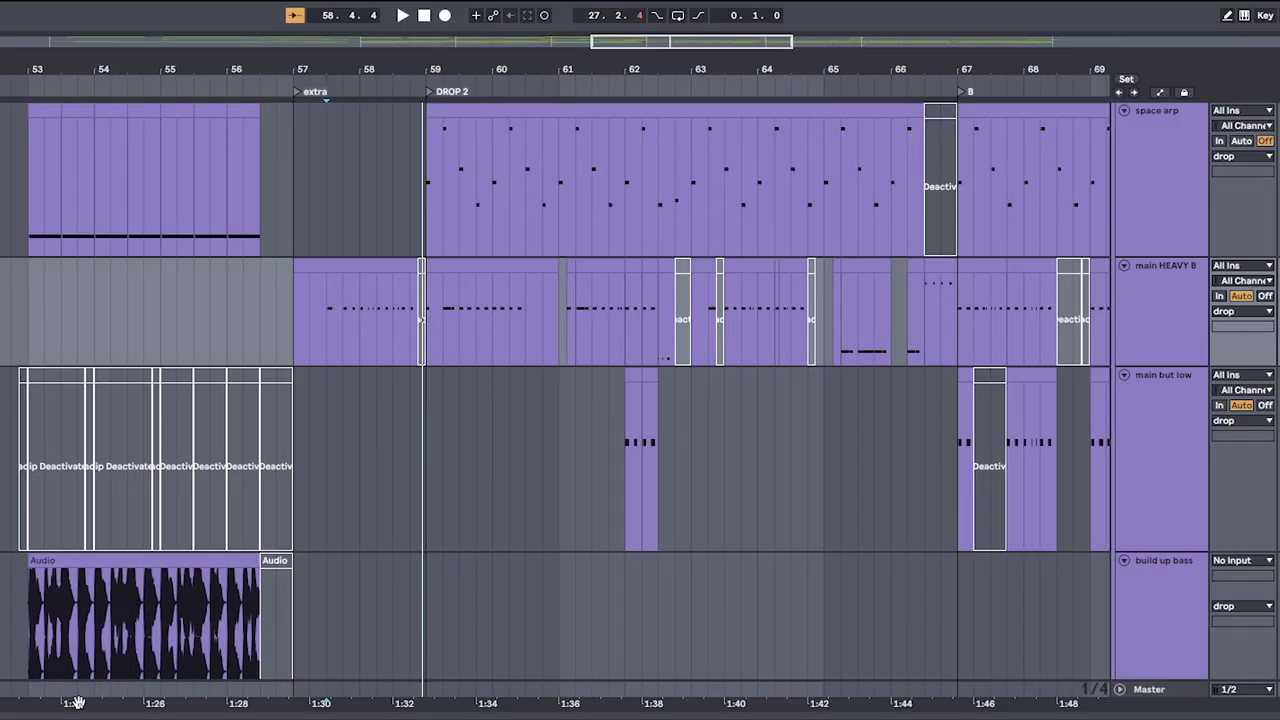
{"action": "scroll", "coordinate": [436, 484], "scroll_direction": "down", "scroll_amount": 2}
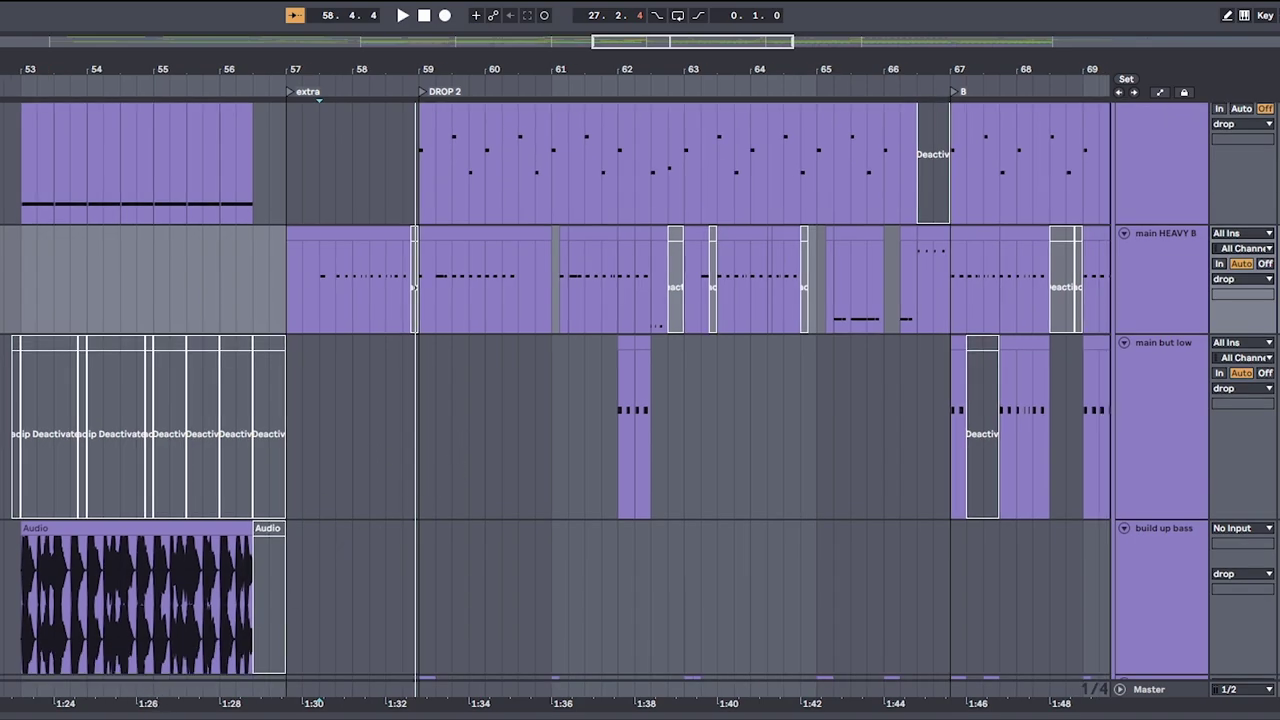
{"action": "left_click_drag", "start_coordinate": [428, 290], "coordinate": [951, 328]}
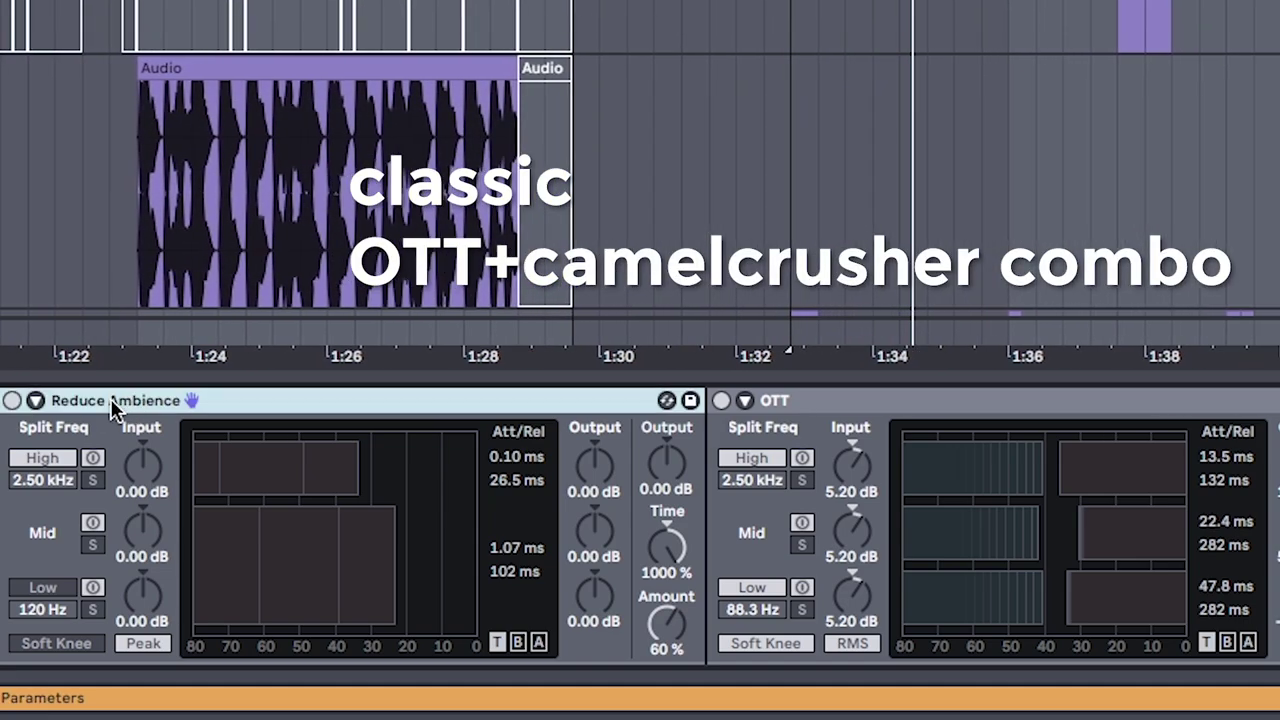
Step: Examine the main HEAVY BASS effects from Reduce Ambience and OTT through CamelCrusher, Frequency Shifter, the parallel rack, Wash Out and disperser to Gate and EQ Eight
{"action": "scroll", "coordinate": [1000, 523], "scroll_direction": "right", "scroll_amount": 10}
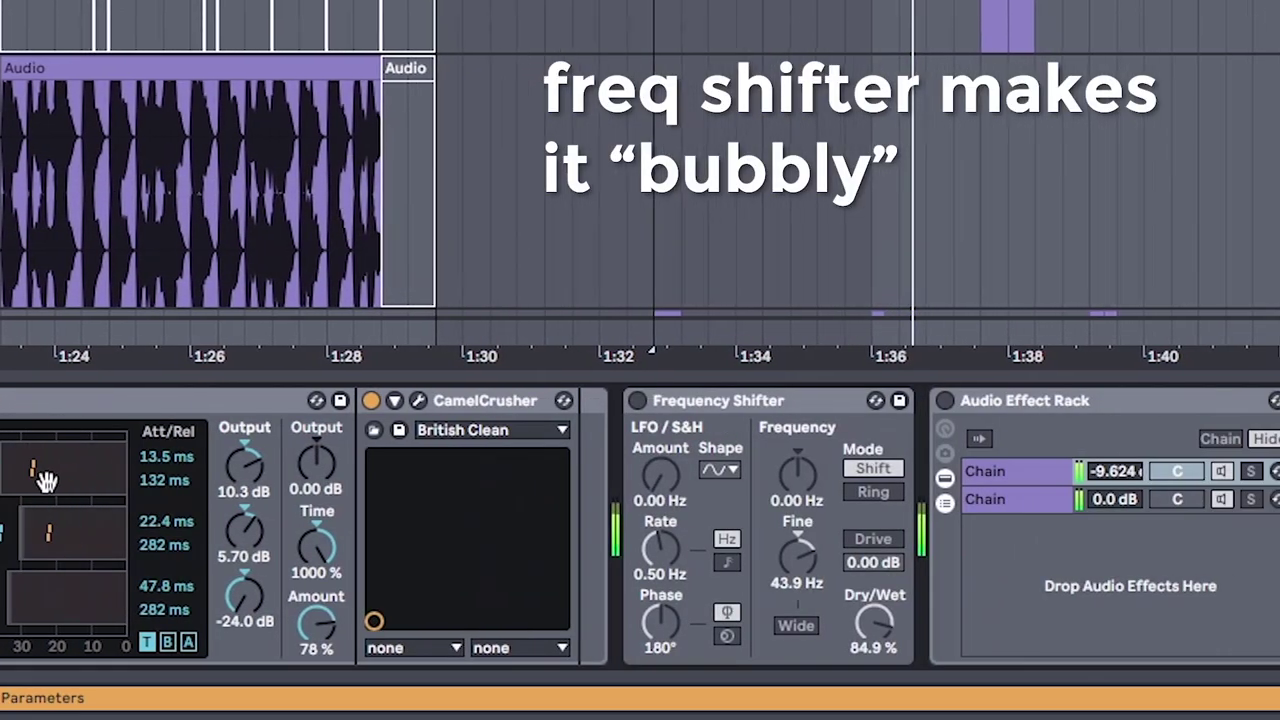
{"action": "scroll", "coordinate": [793, 535], "scroll_direction": "right", "scroll_amount": 8}
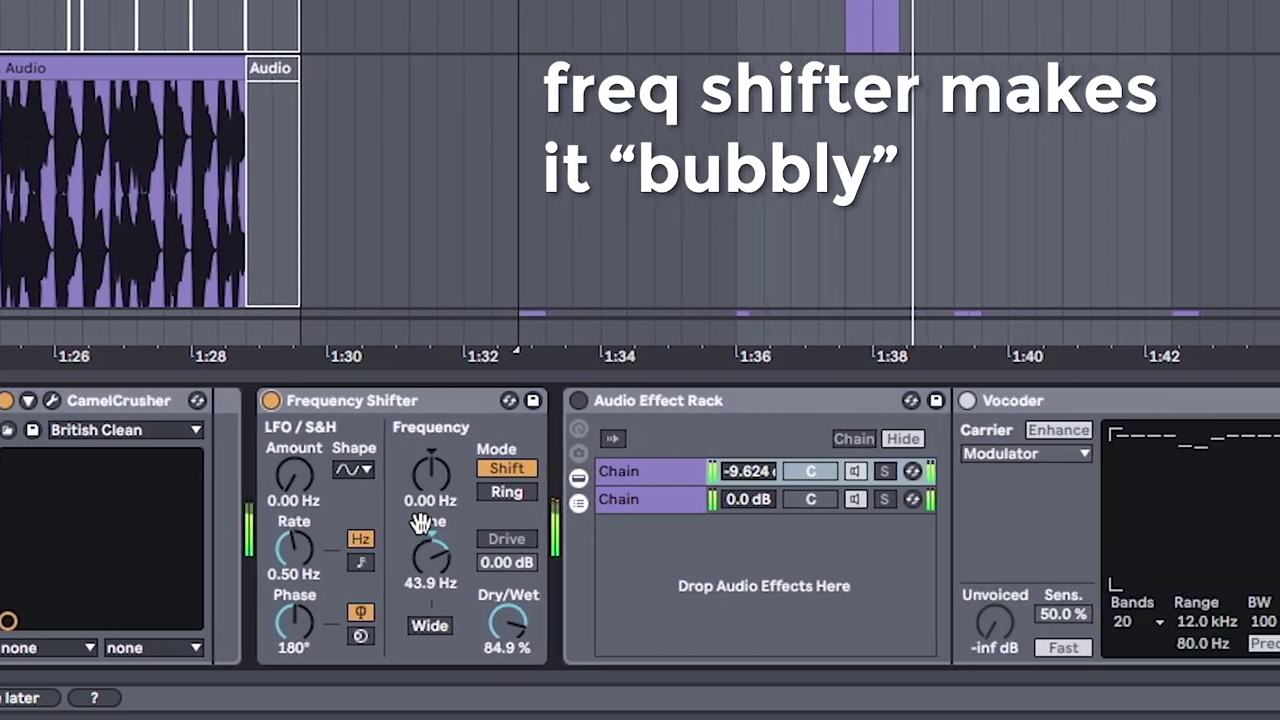
{"action": "left_click", "coordinate": [555, 502]}
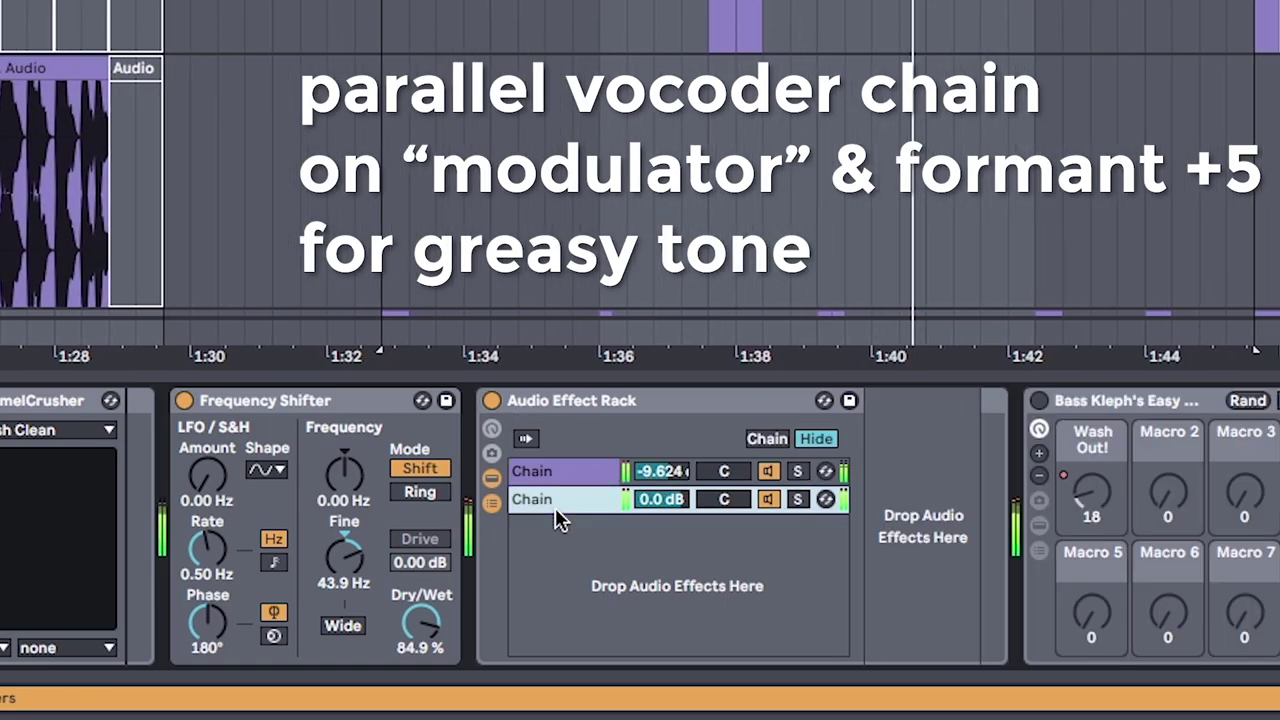
{"action": "scroll", "coordinate": [857, 571], "scroll_direction": "right", "scroll_amount": 8}
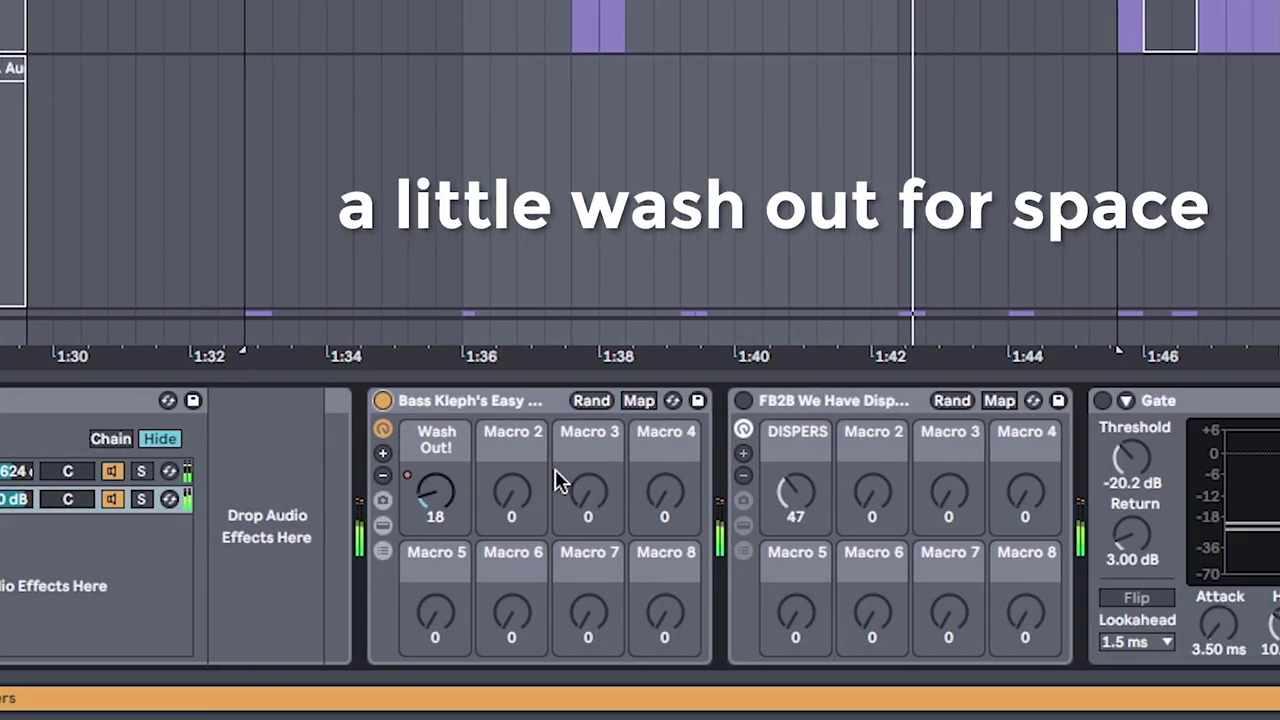
{"action": "scroll", "coordinate": [555, 469], "scroll_direction": "right", "scroll_amount": 4}
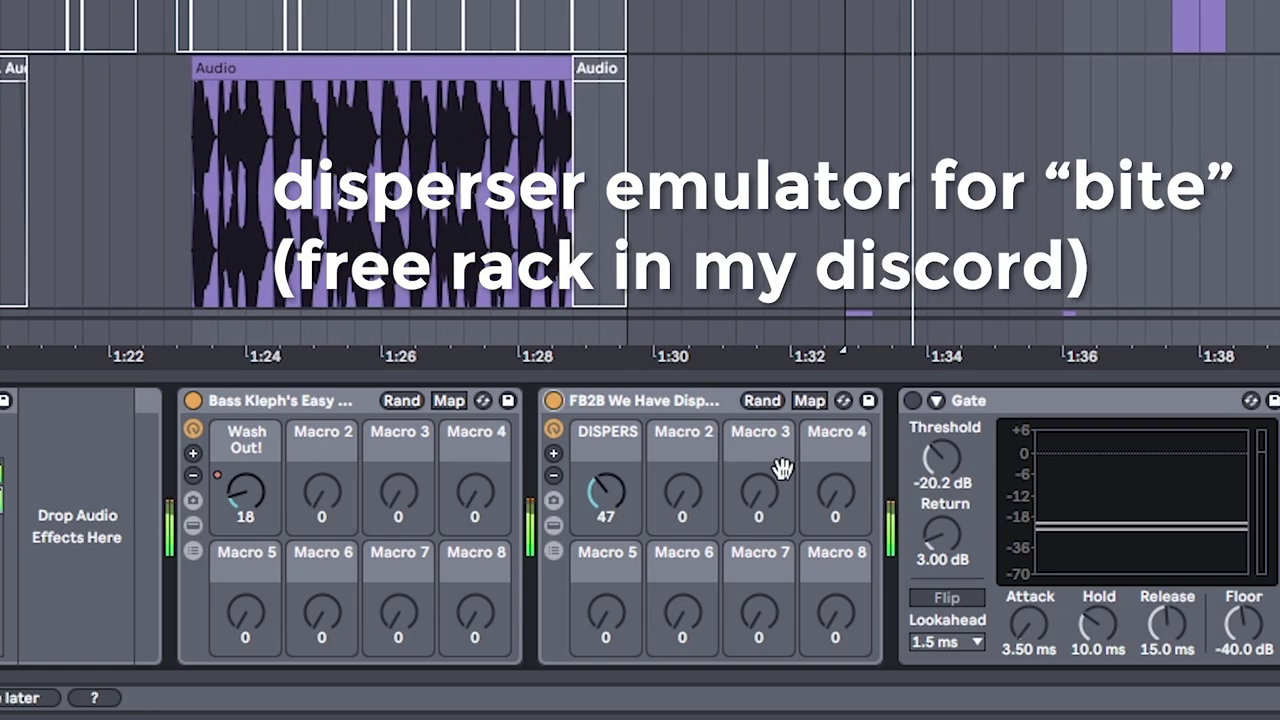
{"action": "scroll", "coordinate": [762, 437], "scroll_direction": "right", "scroll_amount": 6}
{"action": "scroll", "coordinate": [489, 467], "scroll_direction": "right", "scroll_amount": 3}
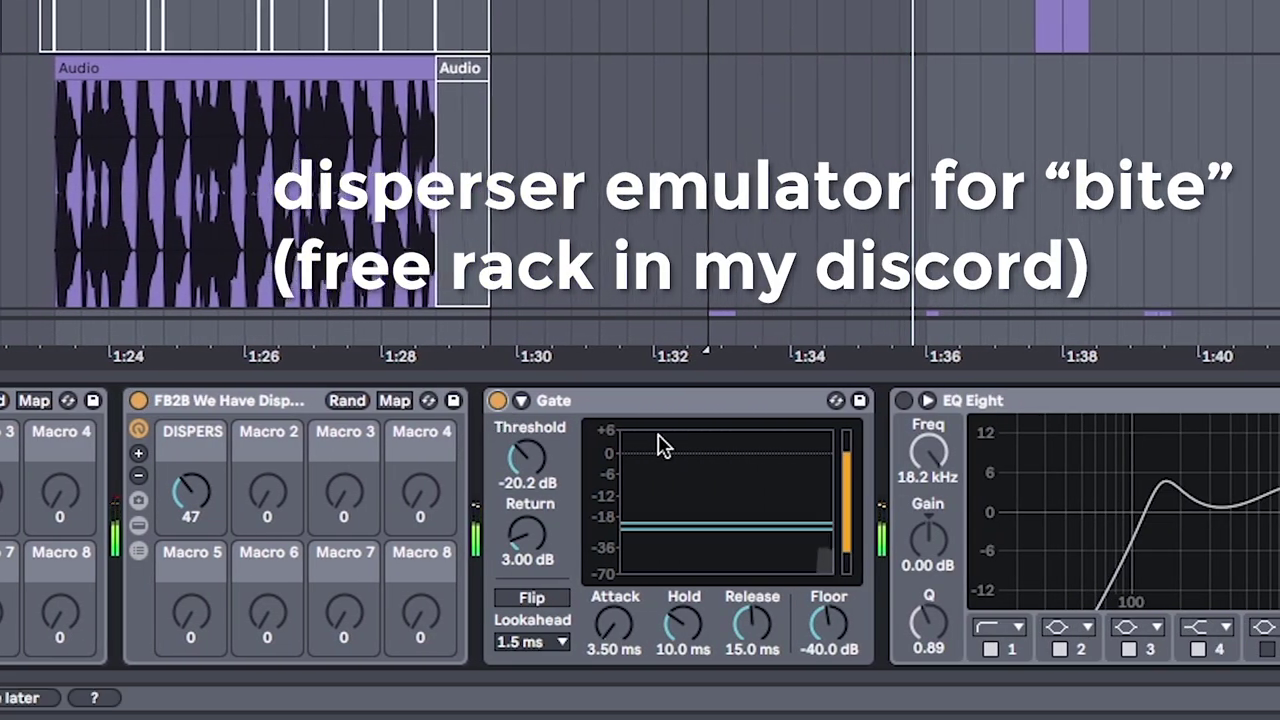
{"action": "scroll", "coordinate": [660, 445], "scroll_direction": "right", "scroll_amount": 5}
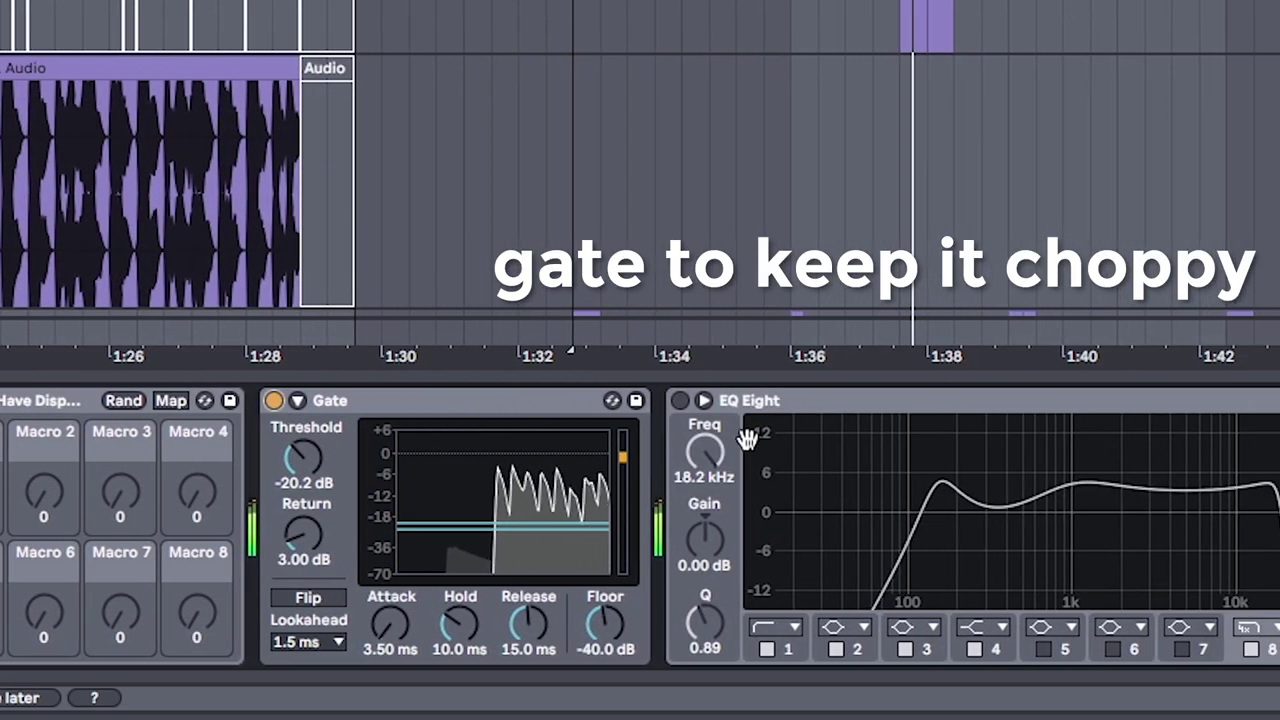
{"action": "left_click", "coordinate": [679, 400]}
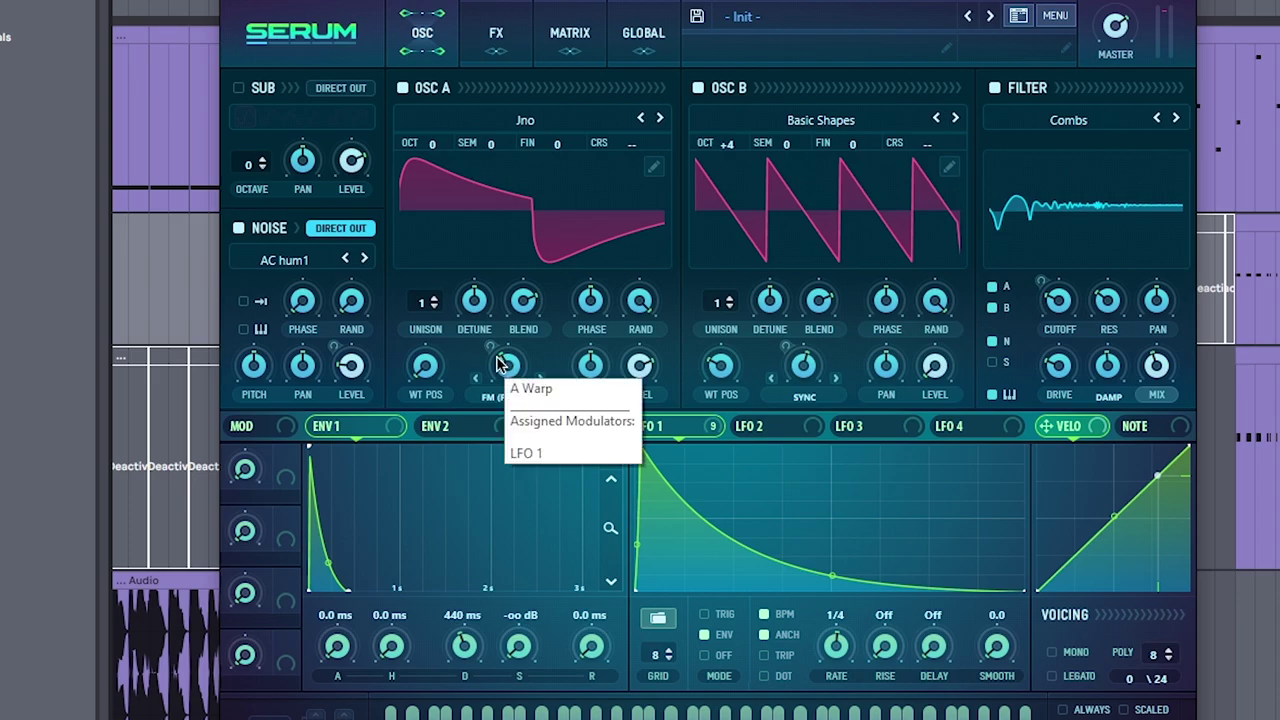
Step: Show the main HEAVY BASS automation lanes for Fil Cutoff, B Warp, B CoarsePit and Wash Out across drop 2
{"action": "scroll", "coordinate": [366, 291], "scroll_direction": "down", "scroll_amount": 2}
{"action": "left_click_drag", "start_coordinate": [225, 240], "coordinate": [765, 570]}
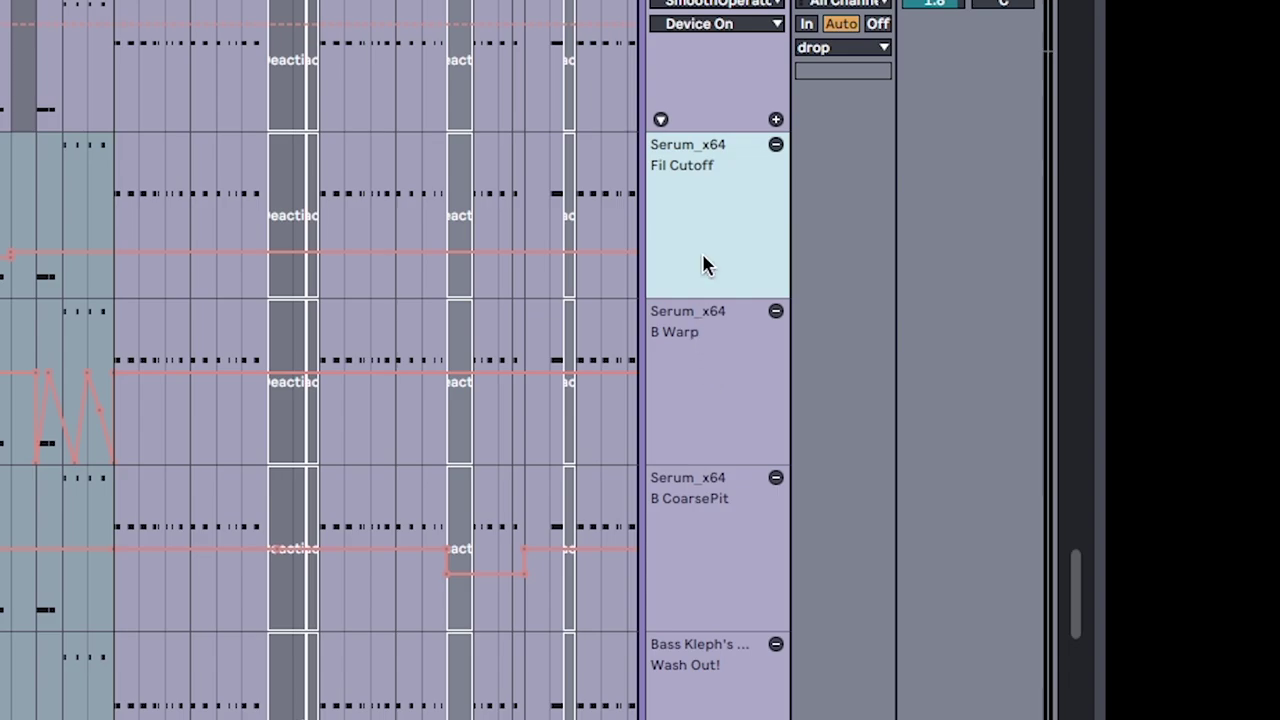
{"action": "left_click", "coordinate": [727, 395]}
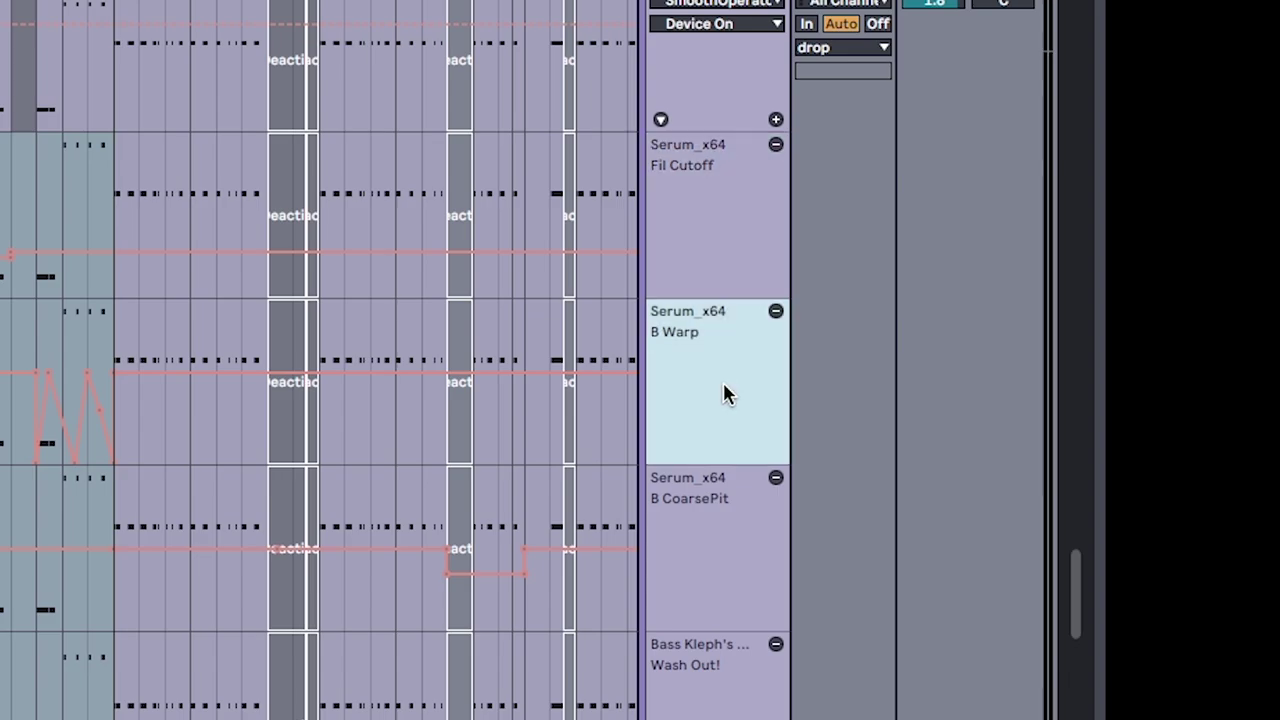
{"action": "left_click", "coordinate": [703, 556]}
{"action": "left_click", "coordinate": [700, 680]}
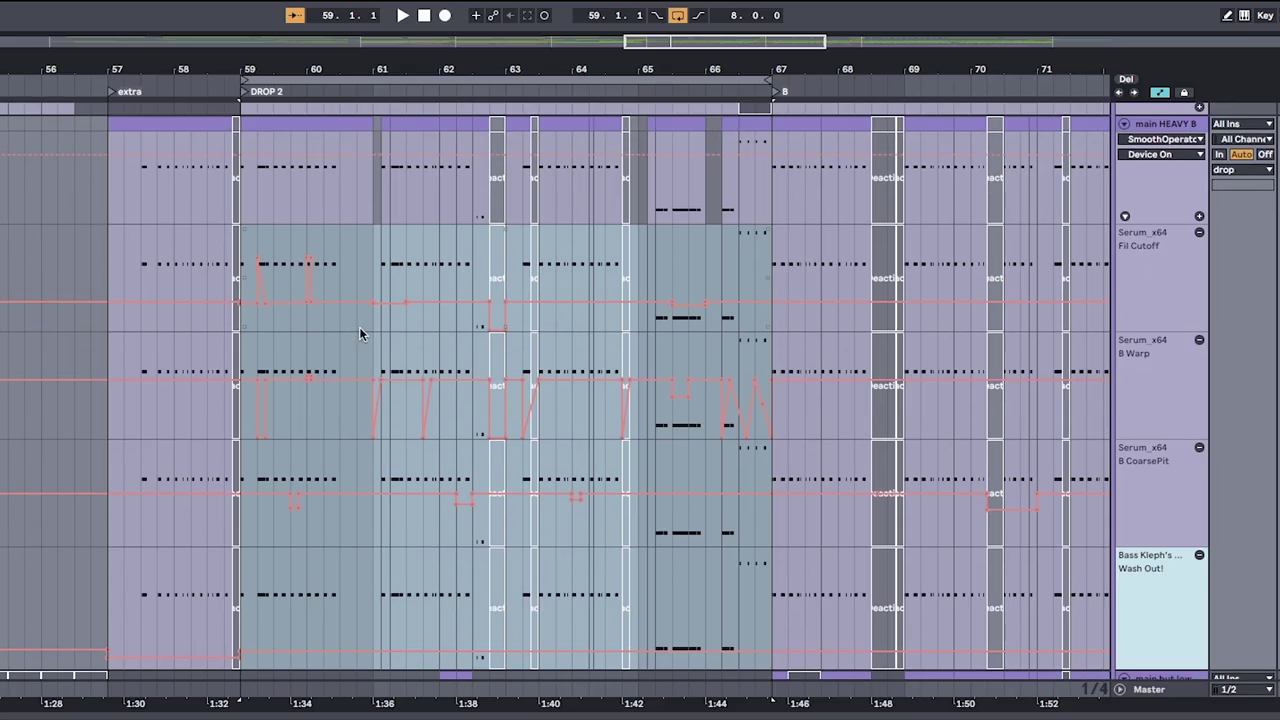
Step: Examine the chug track's Serum patch and device chain, and view the ready rhythm track
{"action": "scroll", "coordinate": [361, 334], "scroll_direction": "down", "scroll_amount": 6}
{"action": "left_click", "coordinate": [1161, 482]}
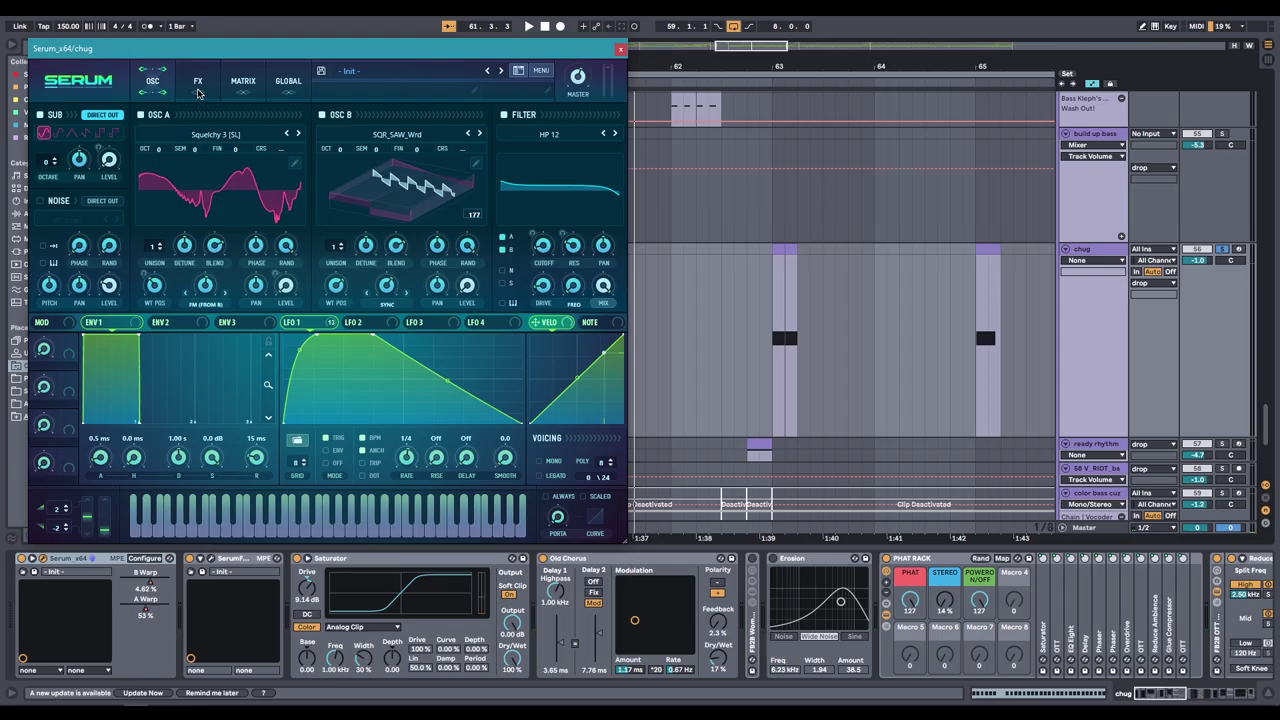
{"action": "left_click", "coordinate": [312, 56]}
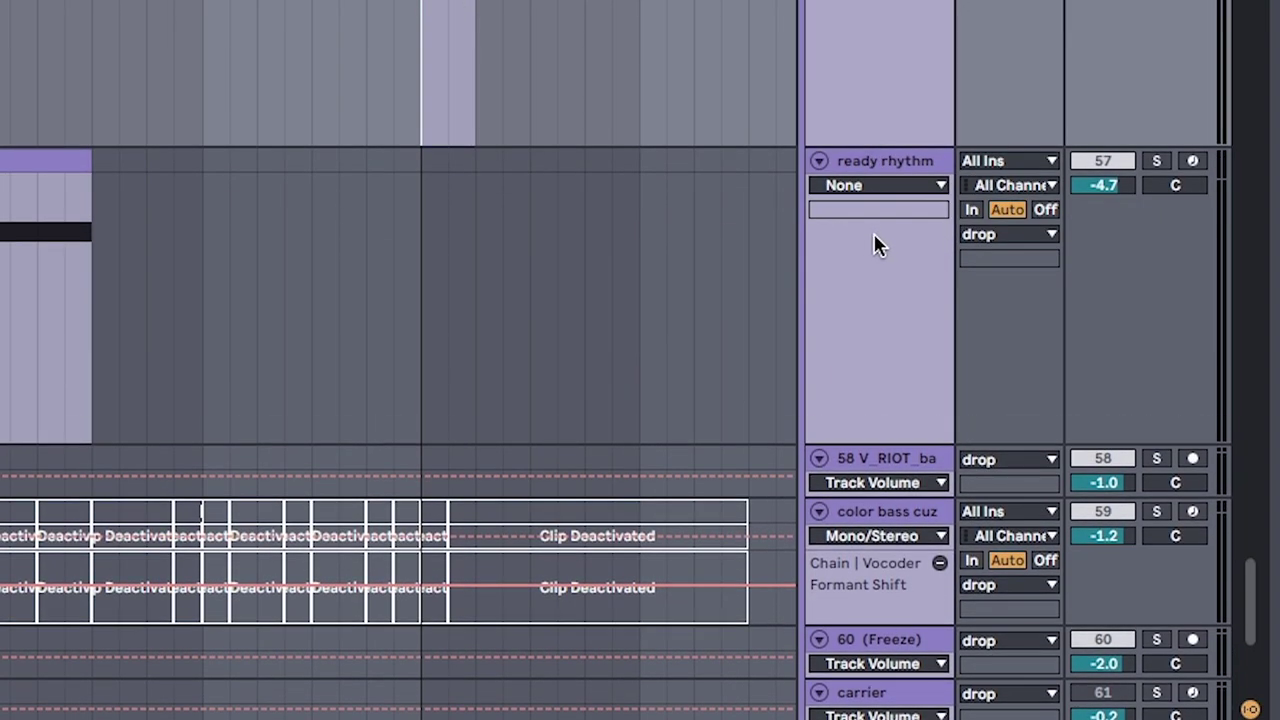
{"action": "left_click", "coordinate": [876, 245]}
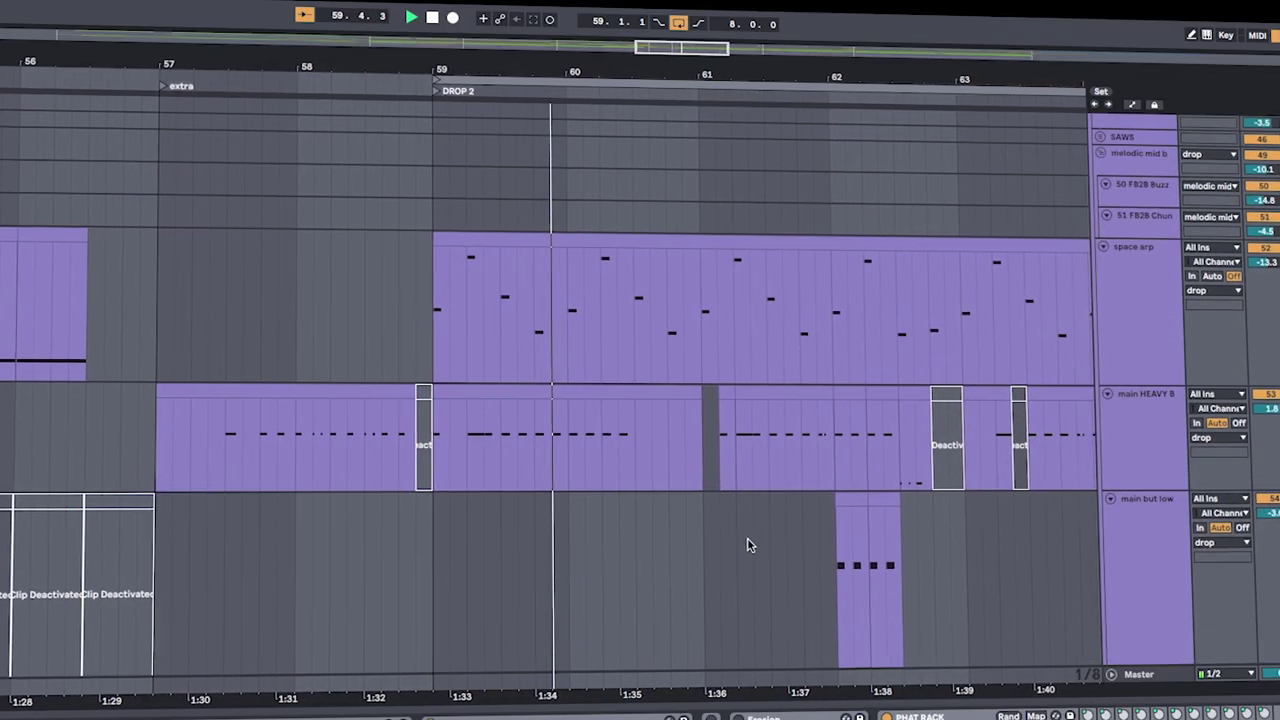
Step: Play drop 2 from bar 59, following the main HEAVY BASS, main but low and chug parts
{"action": "scroll", "coordinate": [745, 545], "scroll_direction": "down", "scroll_amount": 2}
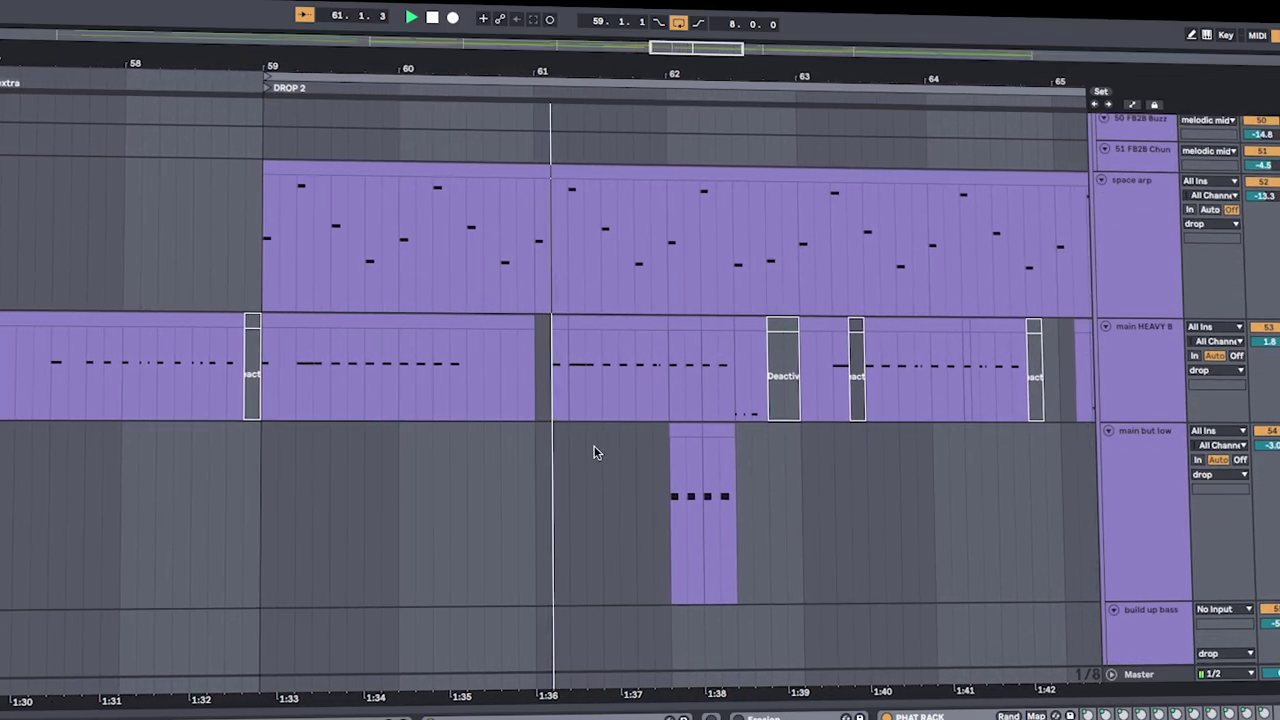
{"action": "scroll", "coordinate": [620, 460], "scroll_direction": "down", "scroll_amount": 1}
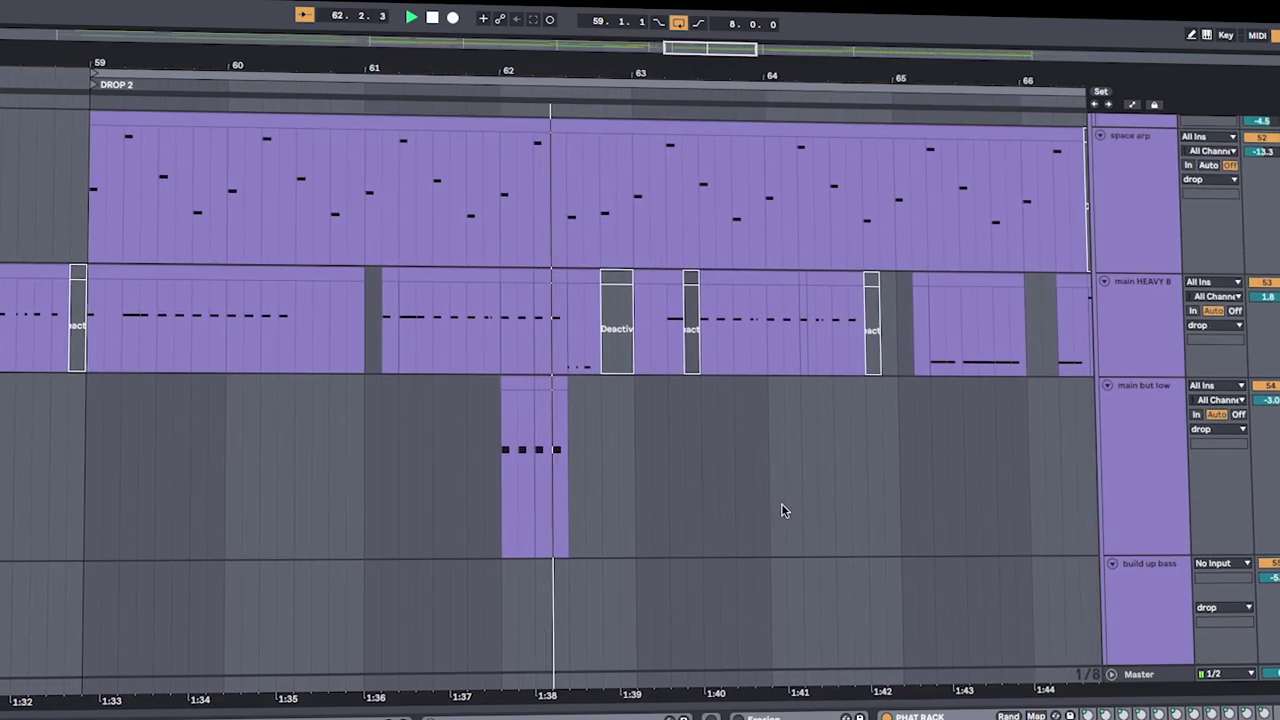
{"action": "scroll", "coordinate": [846, 506], "scroll_direction": "down", "scroll_amount": 5}
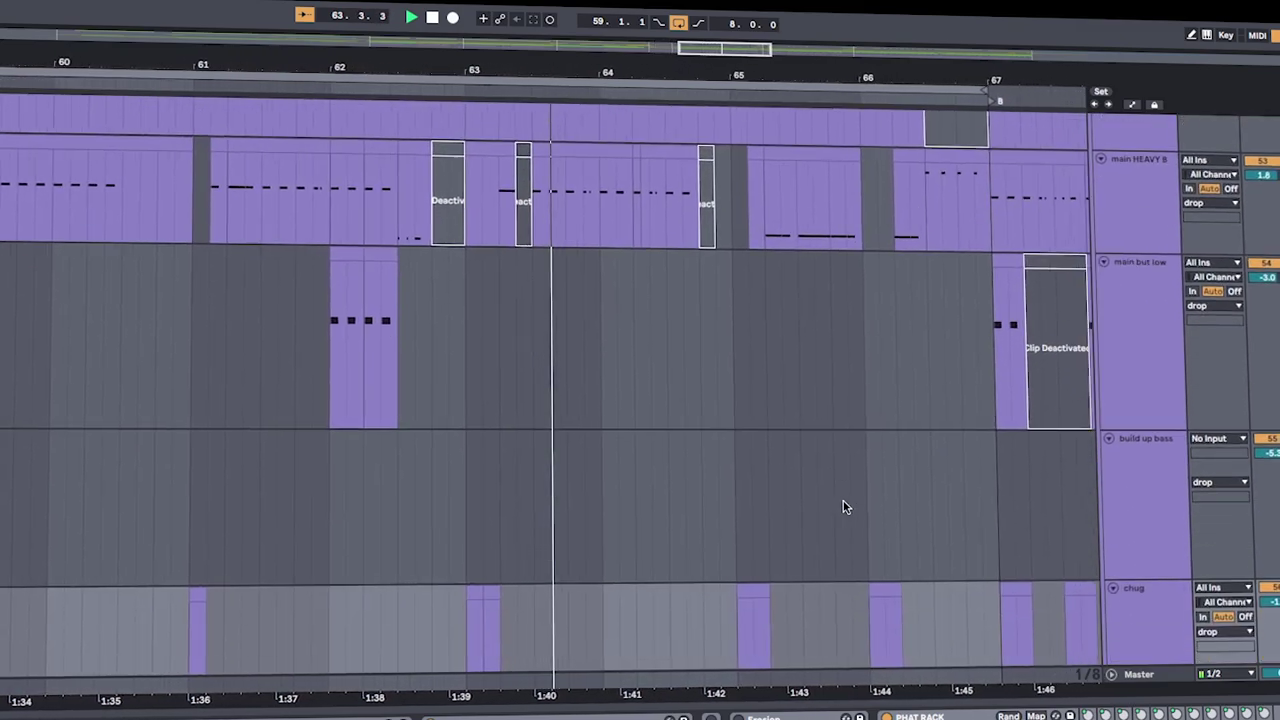
{"action": "scroll", "coordinate": [849, 506], "scroll_direction": "down", "scroll_amount": 4}
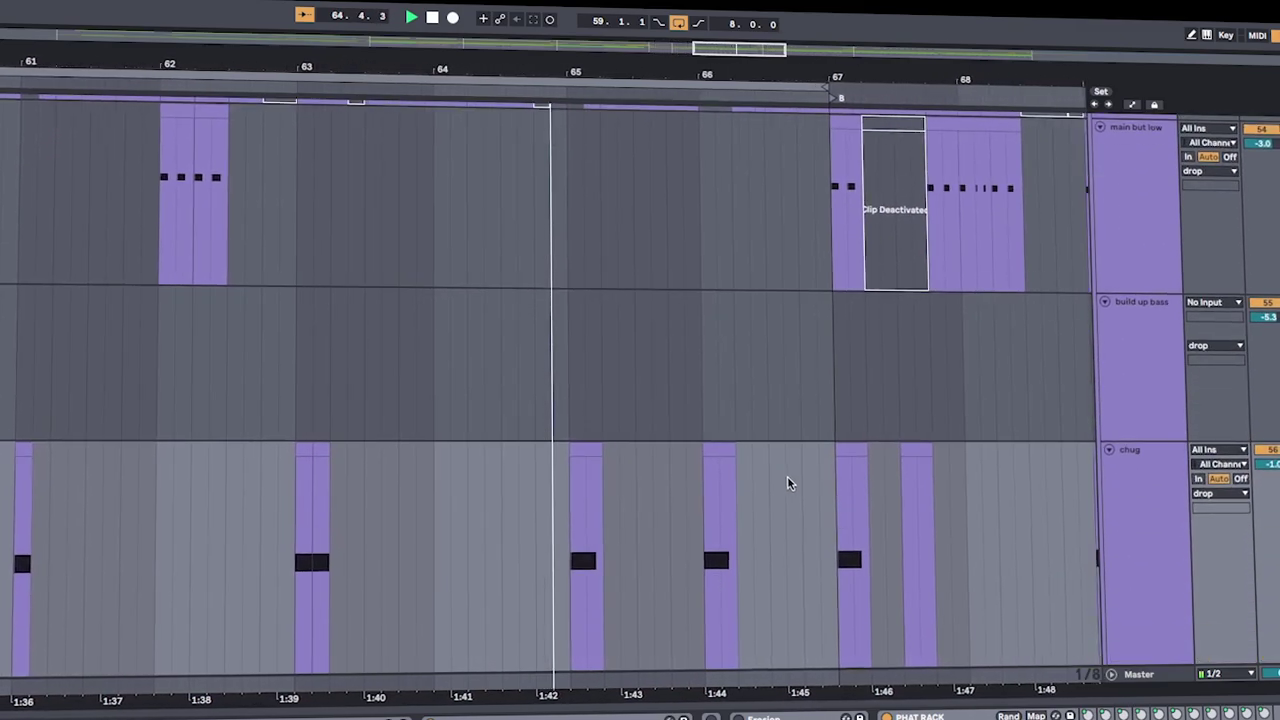
Step: Look through the later sections down to the color bass tracks and highlight the frozen track 60
{"action": "scroll", "coordinate": [645, 495], "scroll_direction": "up", "scroll_amount": 8}
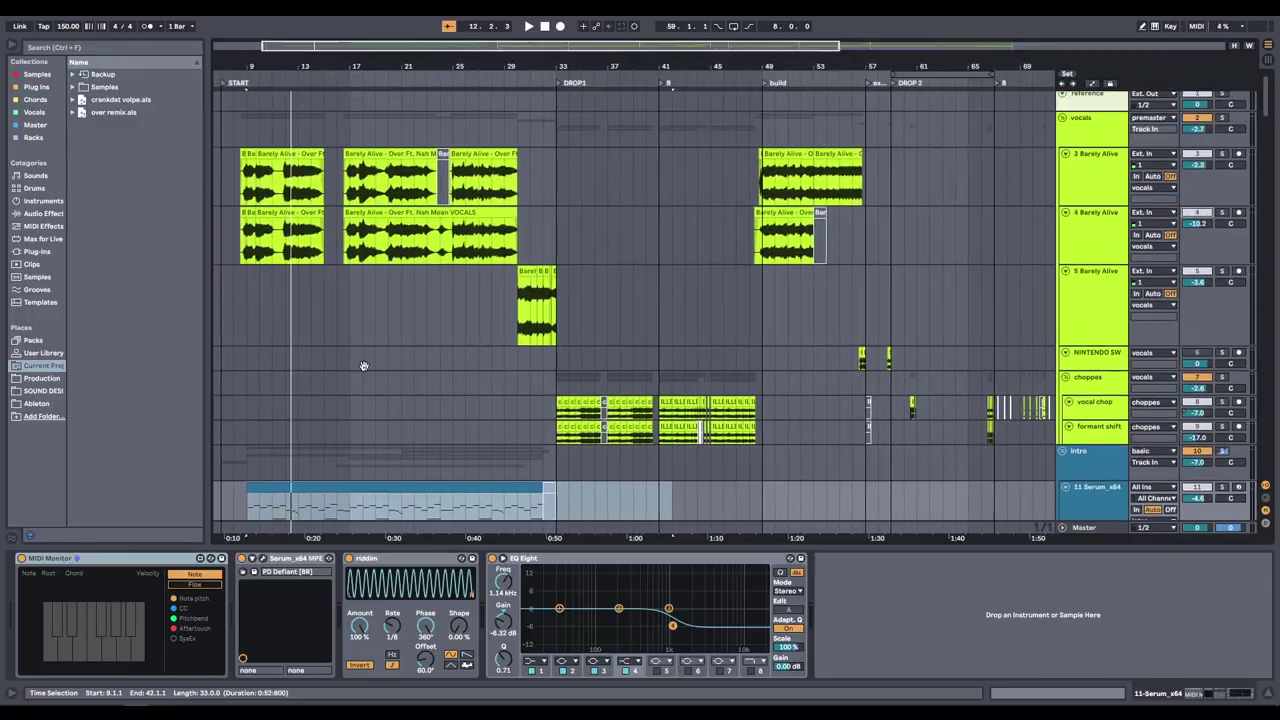
{"action": "scroll", "coordinate": [588, 359], "scroll_direction": "down", "scroll_amount": 10}
{"action": "scroll", "coordinate": [588, 359], "scroll_direction": "right", "scroll_amount": 10}
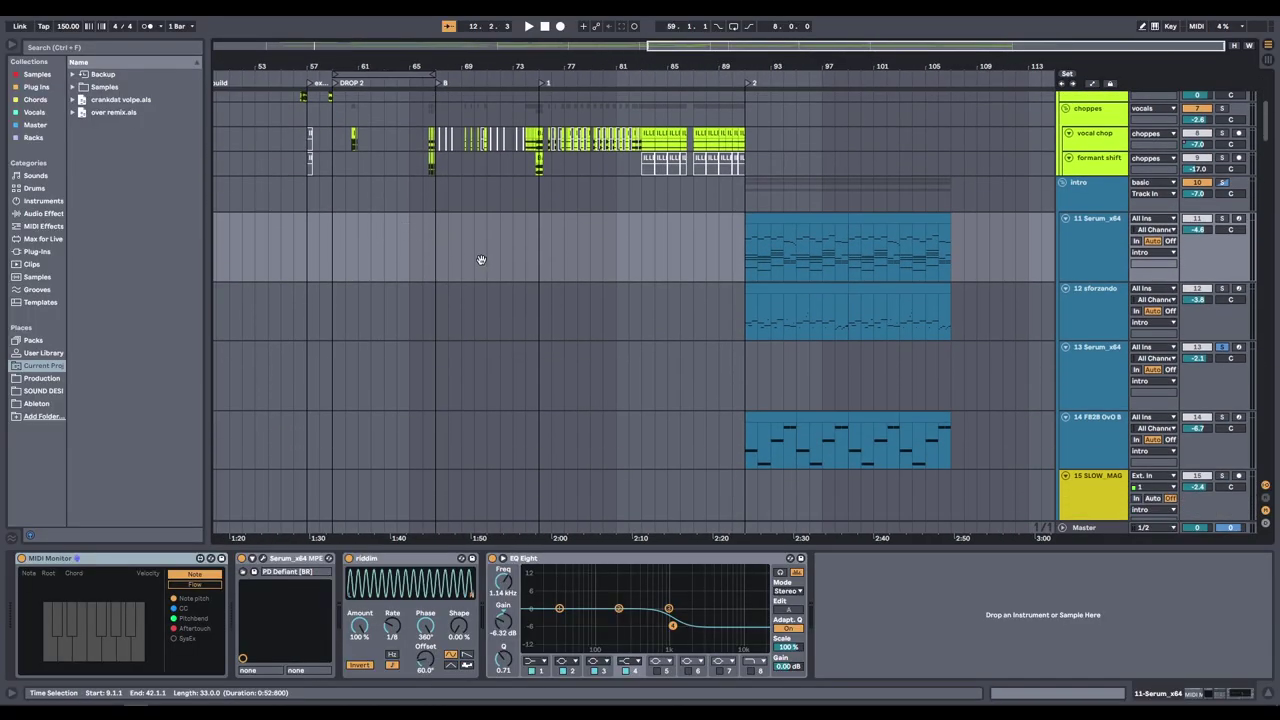
{"action": "scroll", "coordinate": [608, 271], "scroll_direction": "right", "scroll_amount": 2}
{"action": "scroll", "coordinate": [617, 249], "scroll_direction": "down", "scroll_amount": 10}
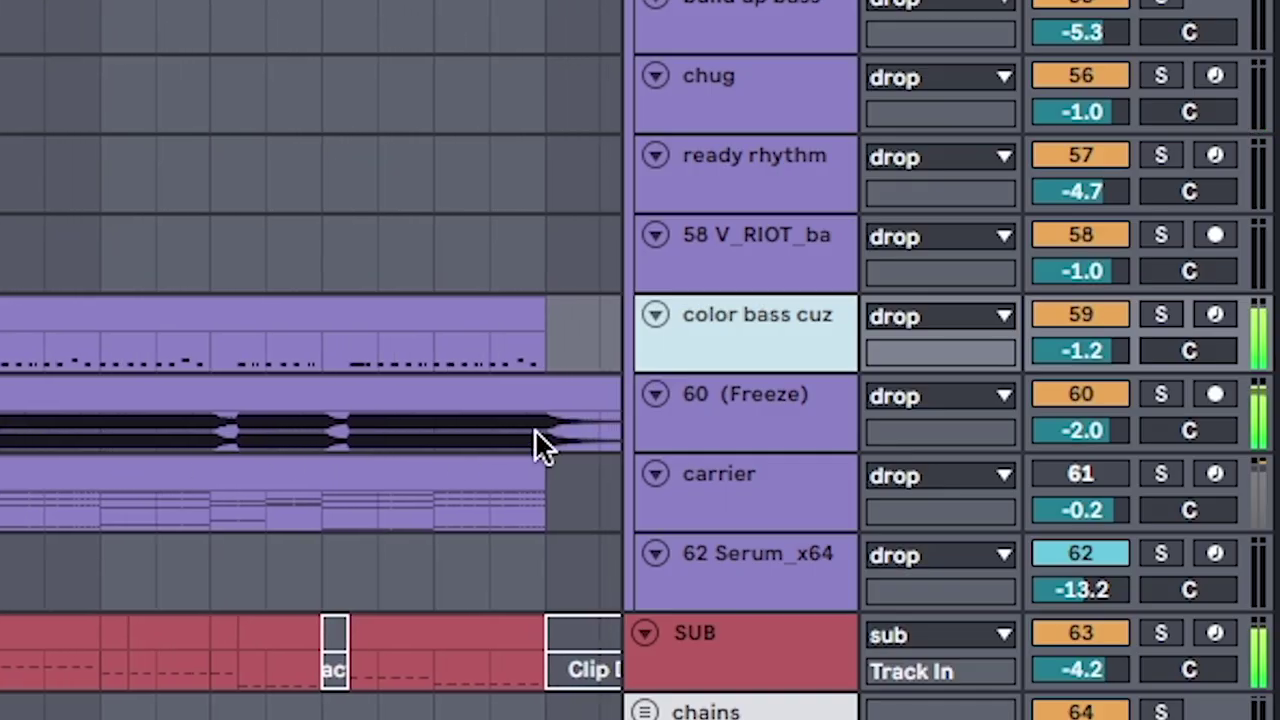
{"action": "left_click", "coordinate": [759, 418]}
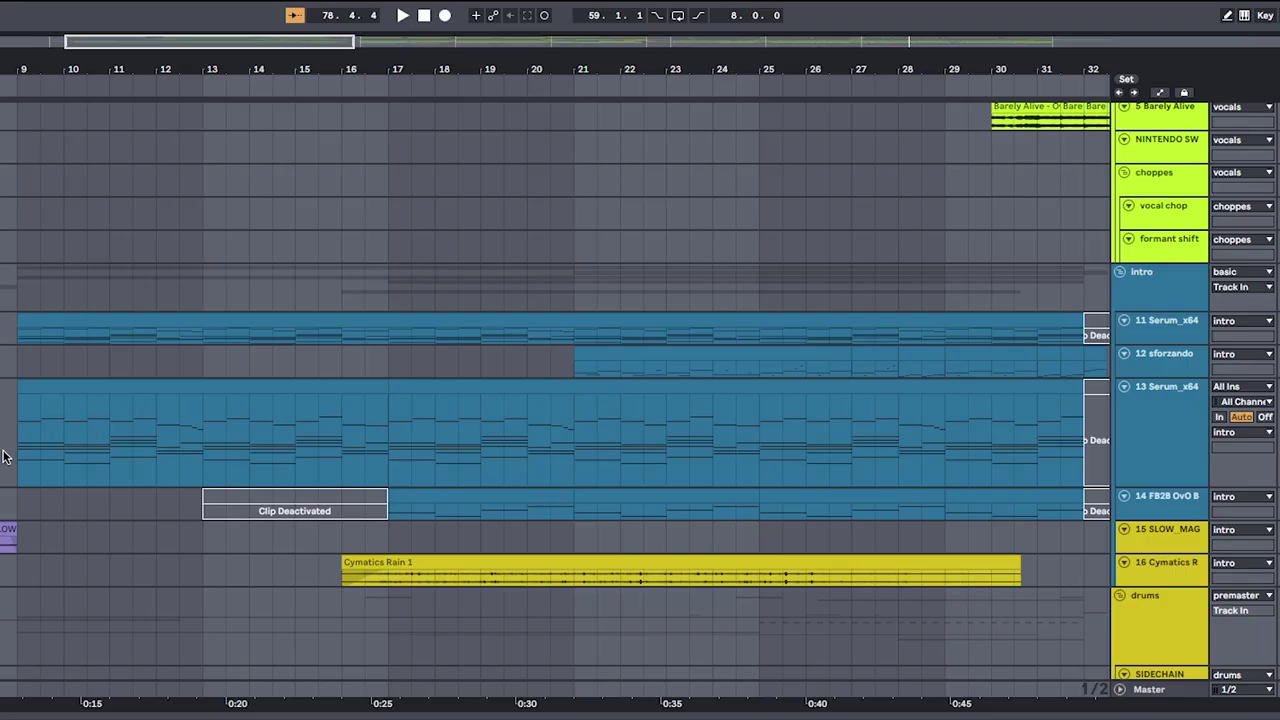
Step: Play the intro from bar 9, showing the 13 Serum_x64 chords beneath the vocals
{"action": "scroll", "coordinate": [330, 424], "scroll_direction": "left", "scroll_amount": 5}
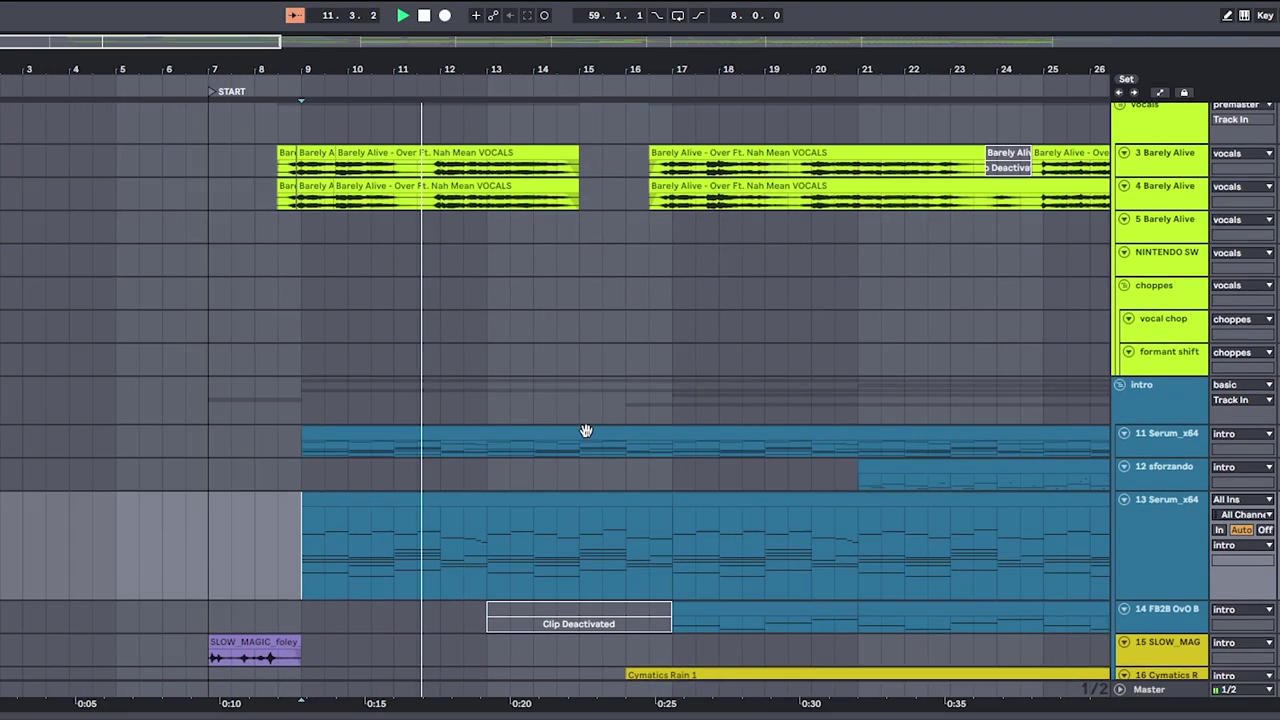
{"action": "scroll", "coordinate": [586, 434], "scroll_direction": "right", "scroll_amount": 3}
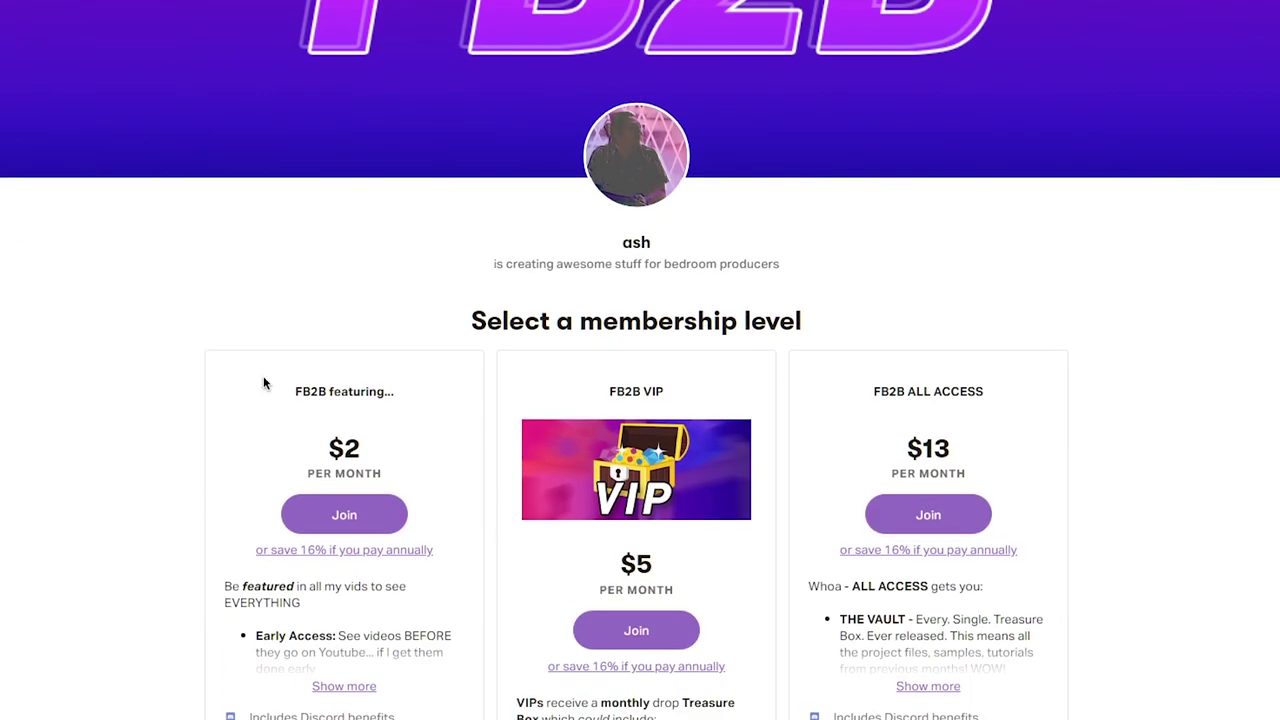
Step: Review the FB2B membership levels on the Patreon page and browse its project file, early video and tutorial posts
{"action": "scroll", "coordinate": [250, 380], "scroll_direction": "down", "scroll_amount": 3}
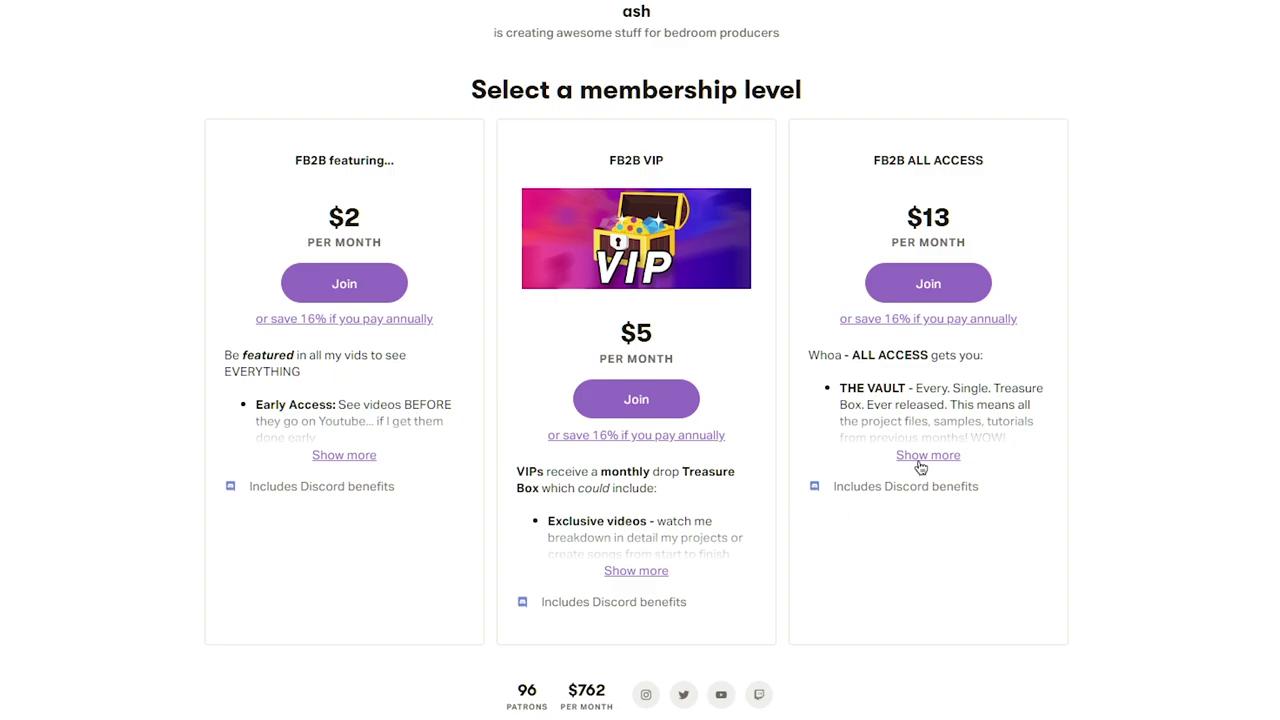
{"action": "scroll", "coordinate": [367, 490], "scroll_direction": "down", "scroll_amount": 5}
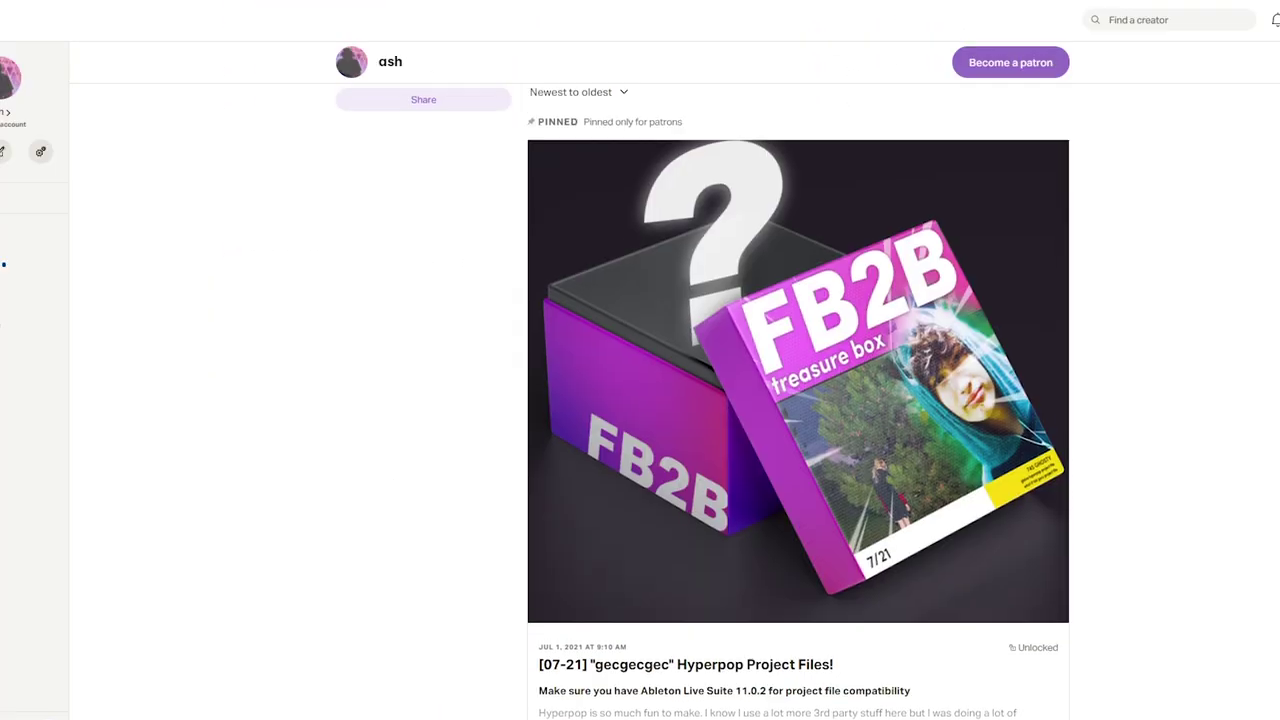
{"action": "scroll", "coordinate": [798, 400], "scroll_direction": "down", "scroll_amount": 10}
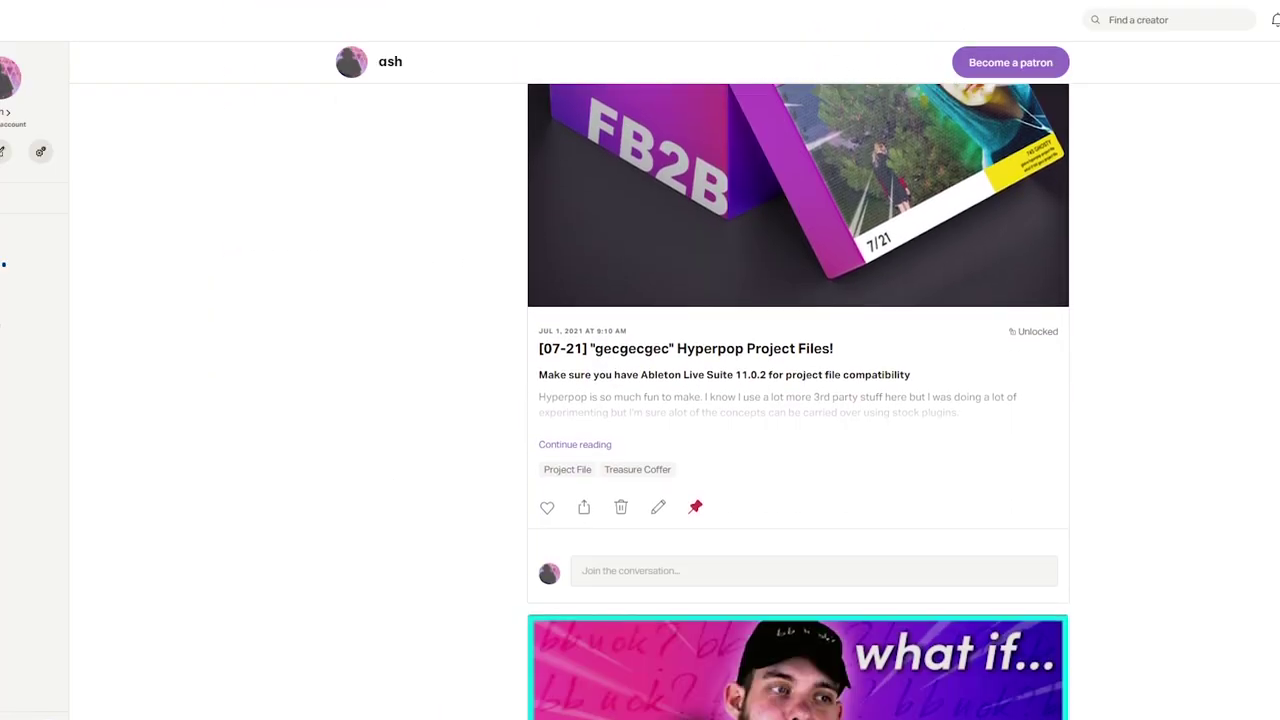
{"action": "scroll", "coordinate": [798, 400], "scroll_direction": "down", "scroll_amount": 2}
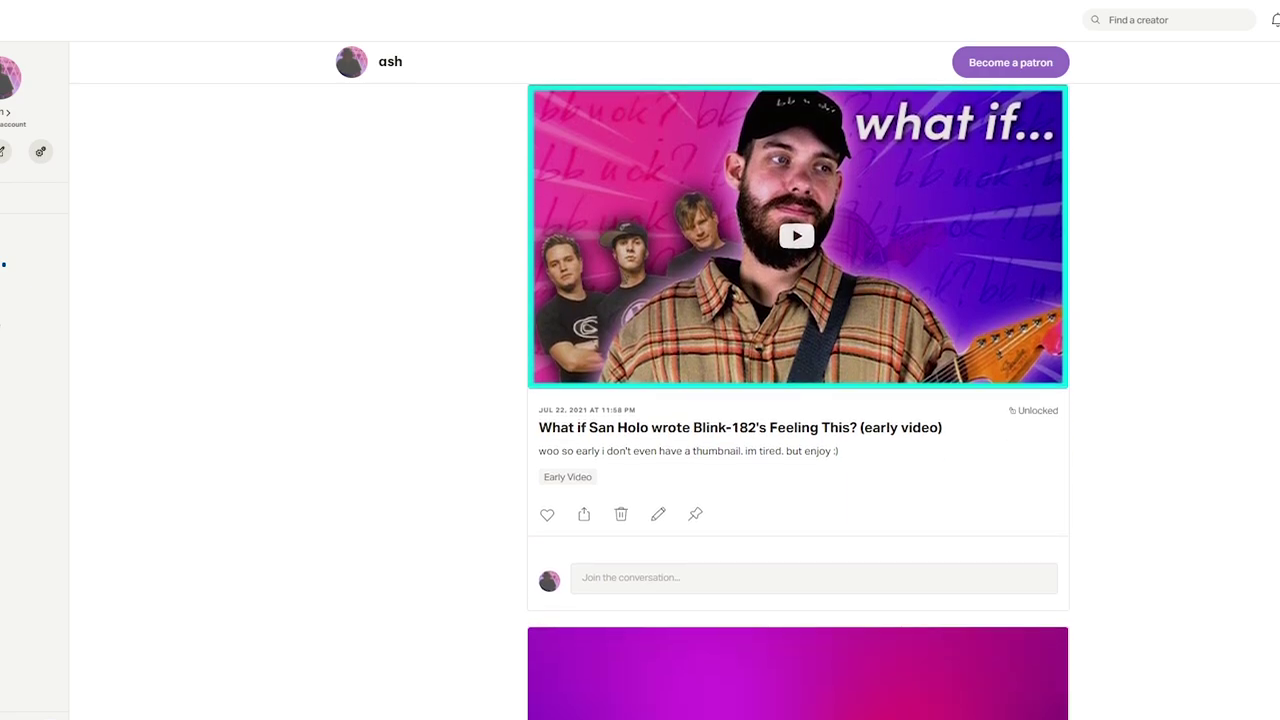
{"action": "scroll", "coordinate": [798, 400], "scroll_direction": "down", "scroll_amount": 6}
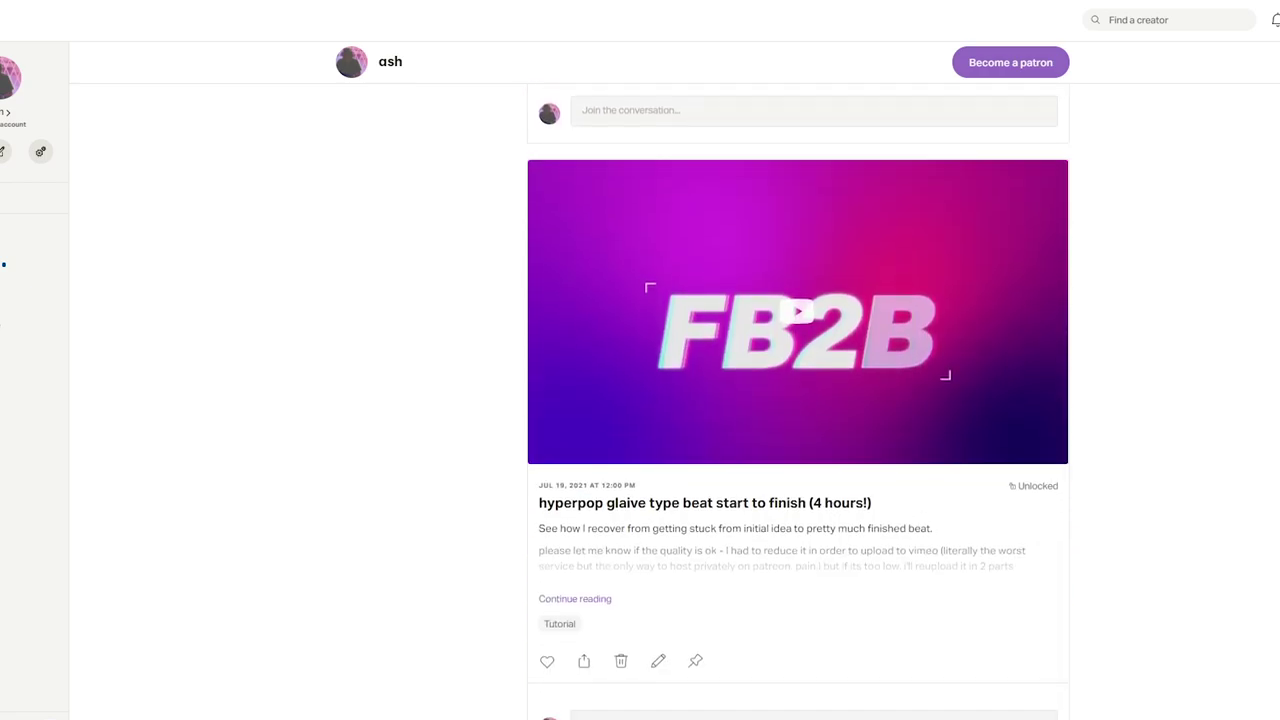
{"action": "scroll", "coordinate": [798, 400], "scroll_direction": "down", "scroll_amount": 11}
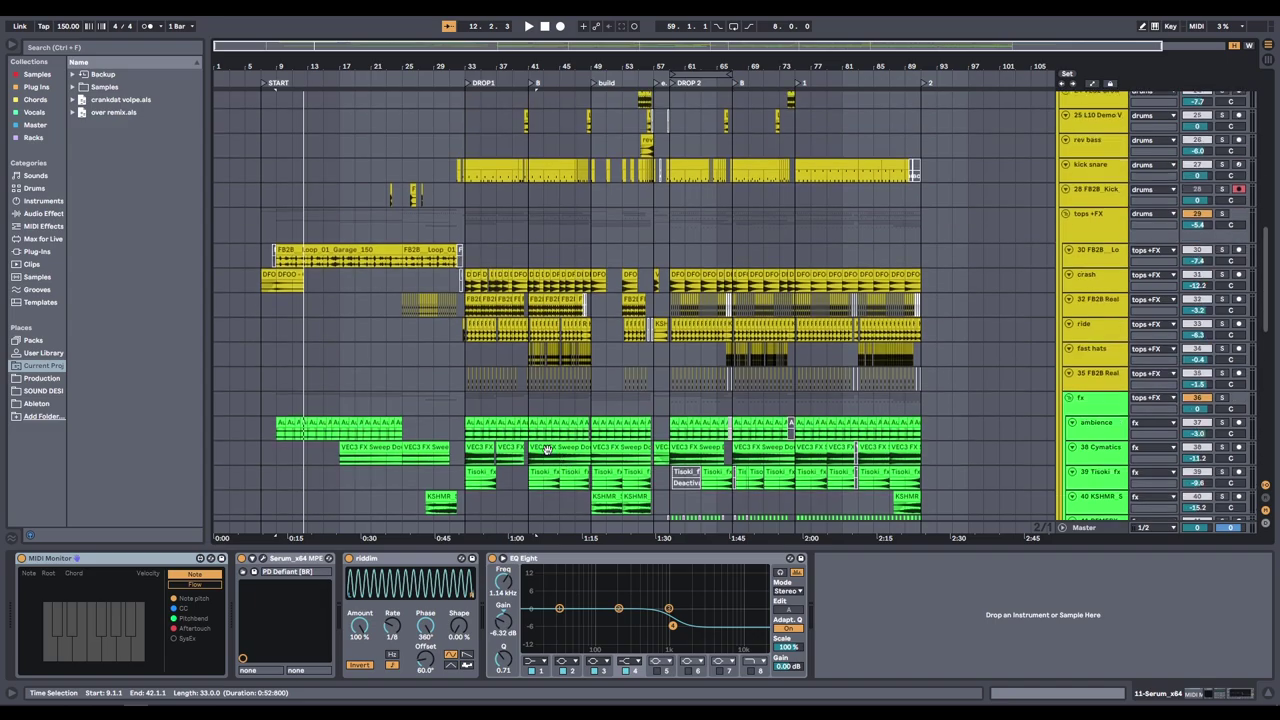
Step: Look over the full arrangement in Ableton Live and play the song from the START marker at bar 7
{"action": "scroll", "coordinate": [533, 260], "scroll_direction": "down", "scroll_amount": 15}
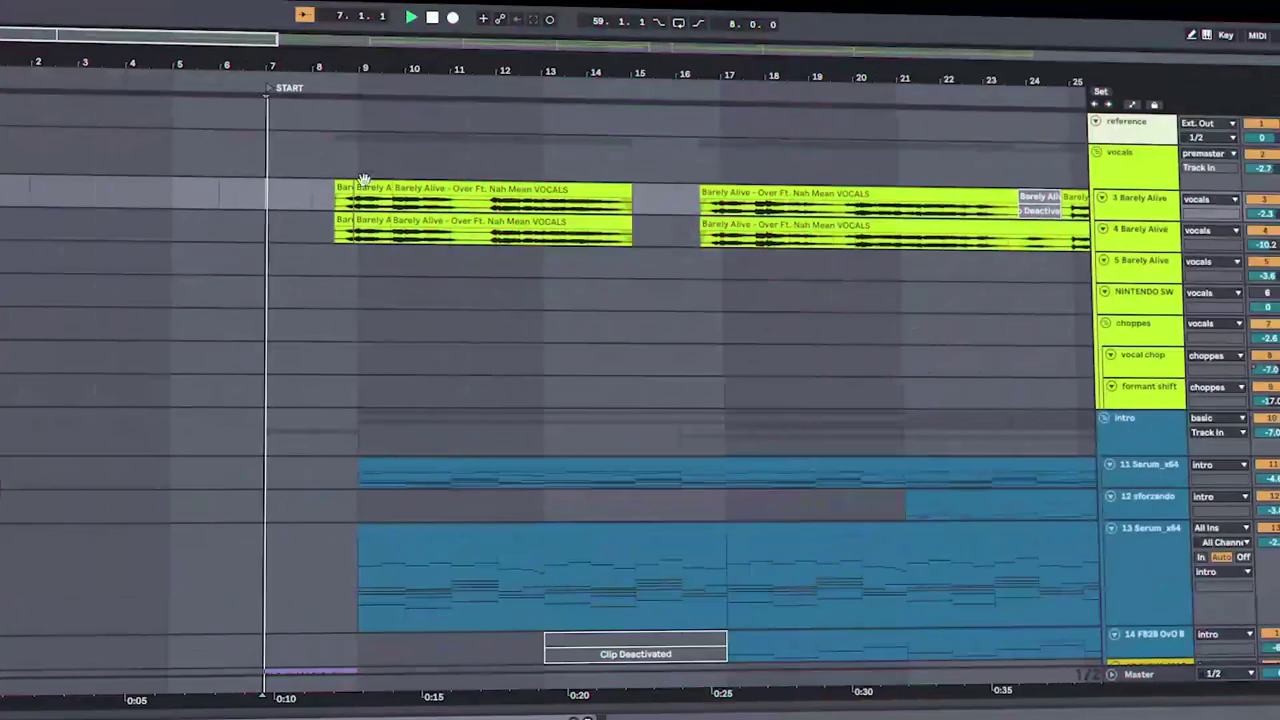
Step: Look through the intro's synth, drum and fx tracks down to the drop group while the song plays on from bar 7
{"action": "scroll", "coordinate": [294, 300], "scroll_direction": "down", "scroll_amount": 5}
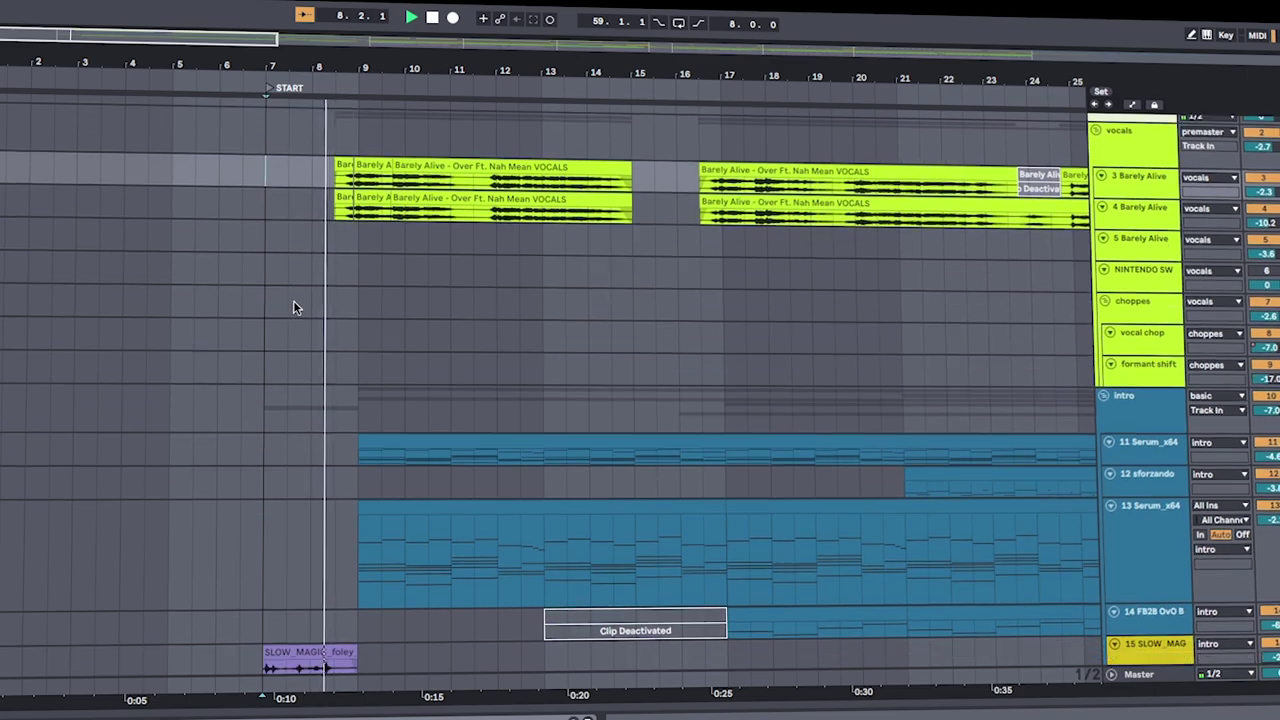
{"action": "scroll", "coordinate": [395, 380], "scroll_direction": "down", "scroll_amount": 8}
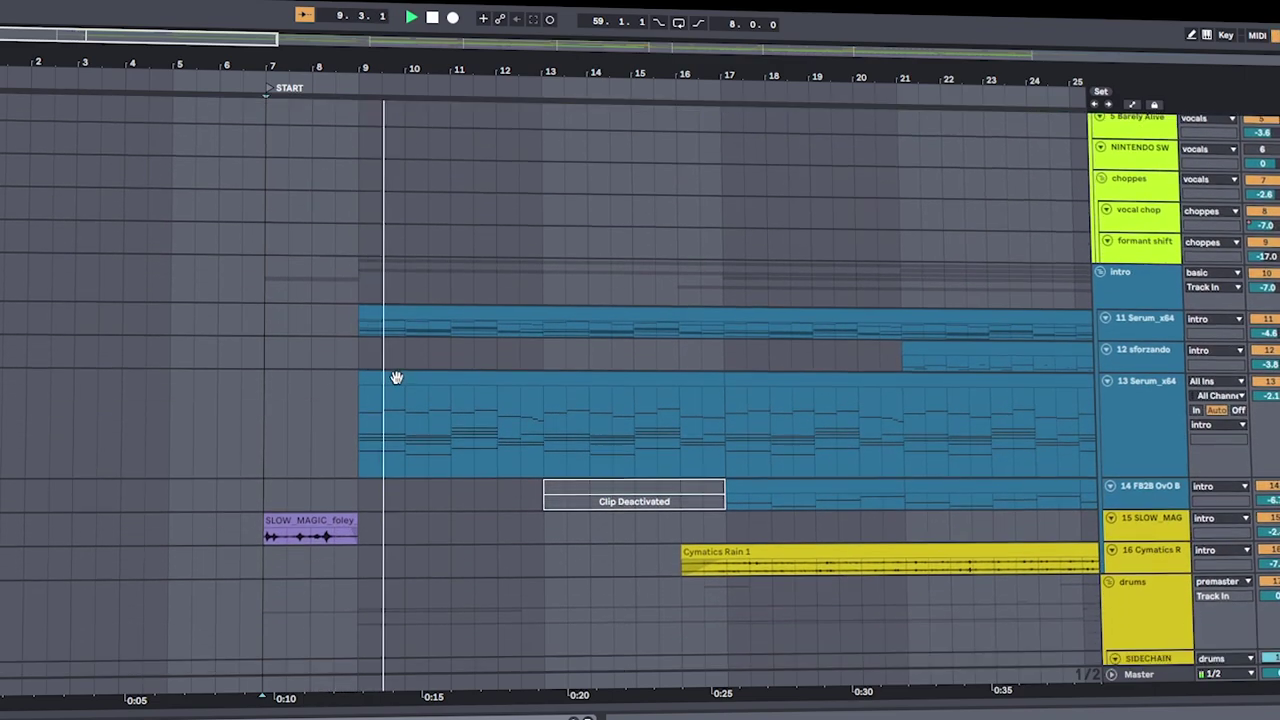
{"action": "scroll", "coordinate": [812, 475], "scroll_direction": "down", "scroll_amount": 2}
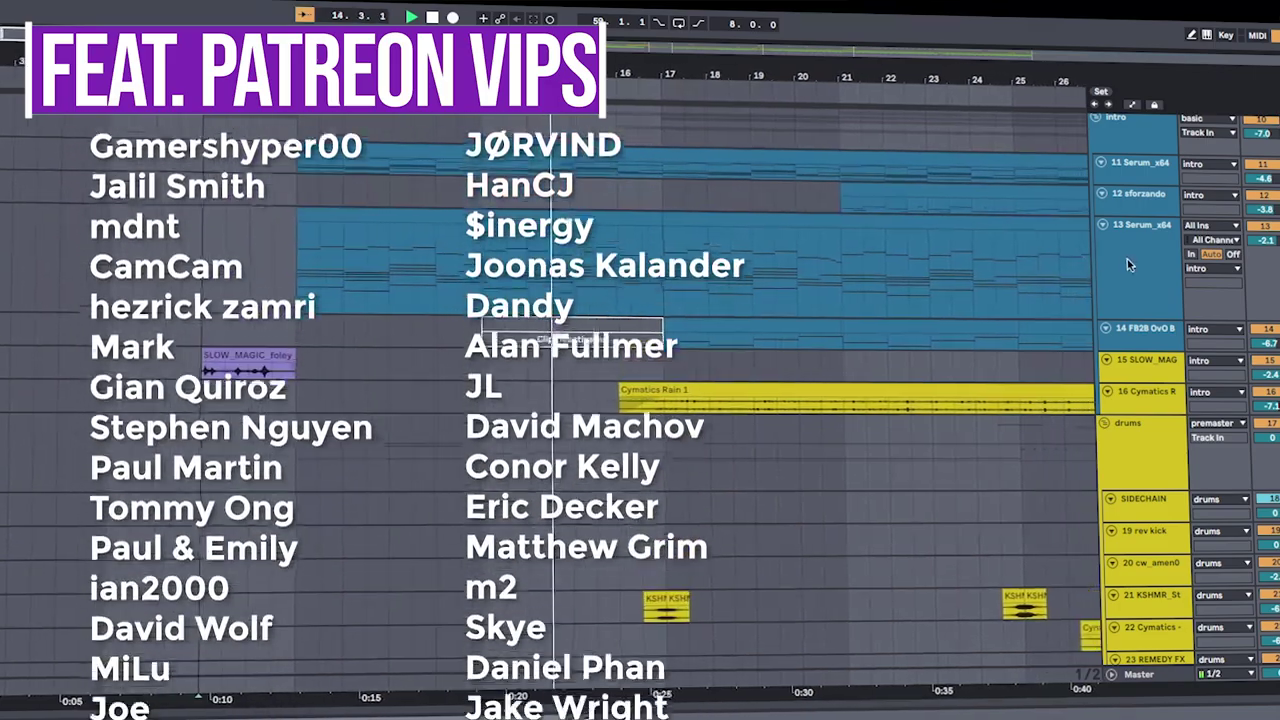
{"action": "scroll", "coordinate": [851, 506], "scroll_direction": "down", "scroll_amount": 3}
{"action": "scroll", "coordinate": [851, 506], "scroll_direction": "down", "scroll_amount": 3}
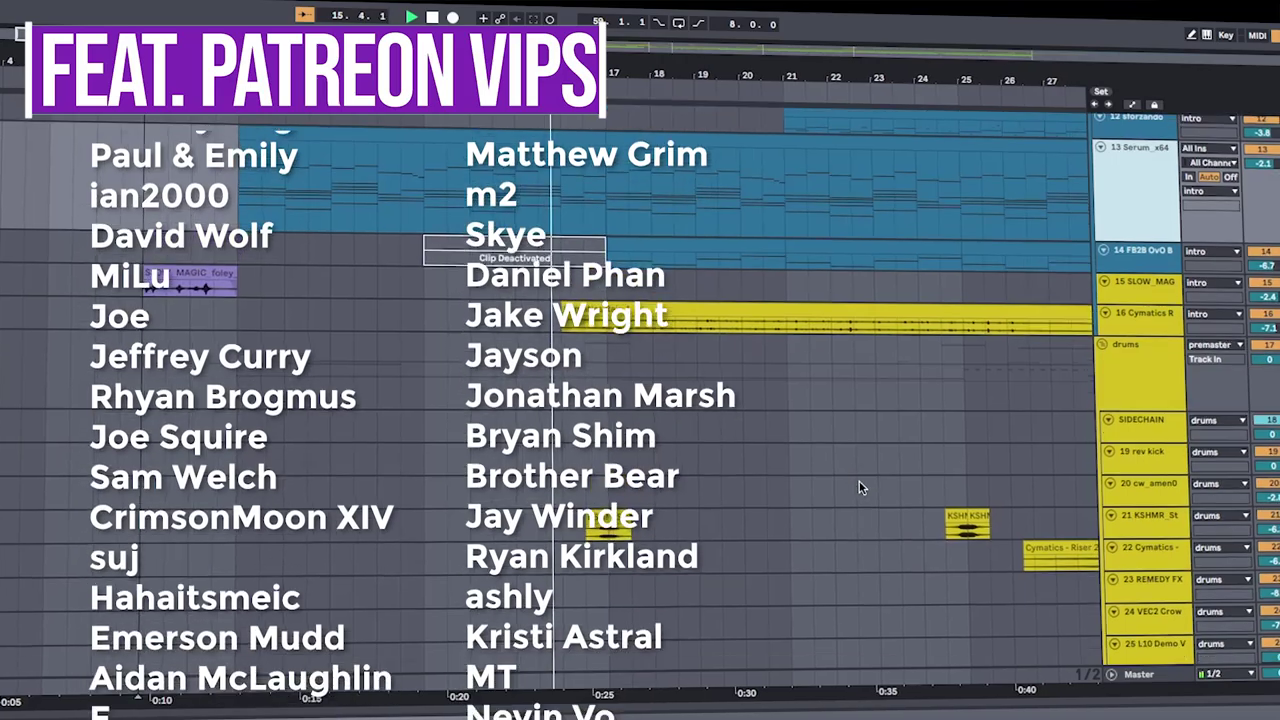
{"action": "scroll", "coordinate": [860, 488], "scroll_direction": "down", "scroll_amount": 10}
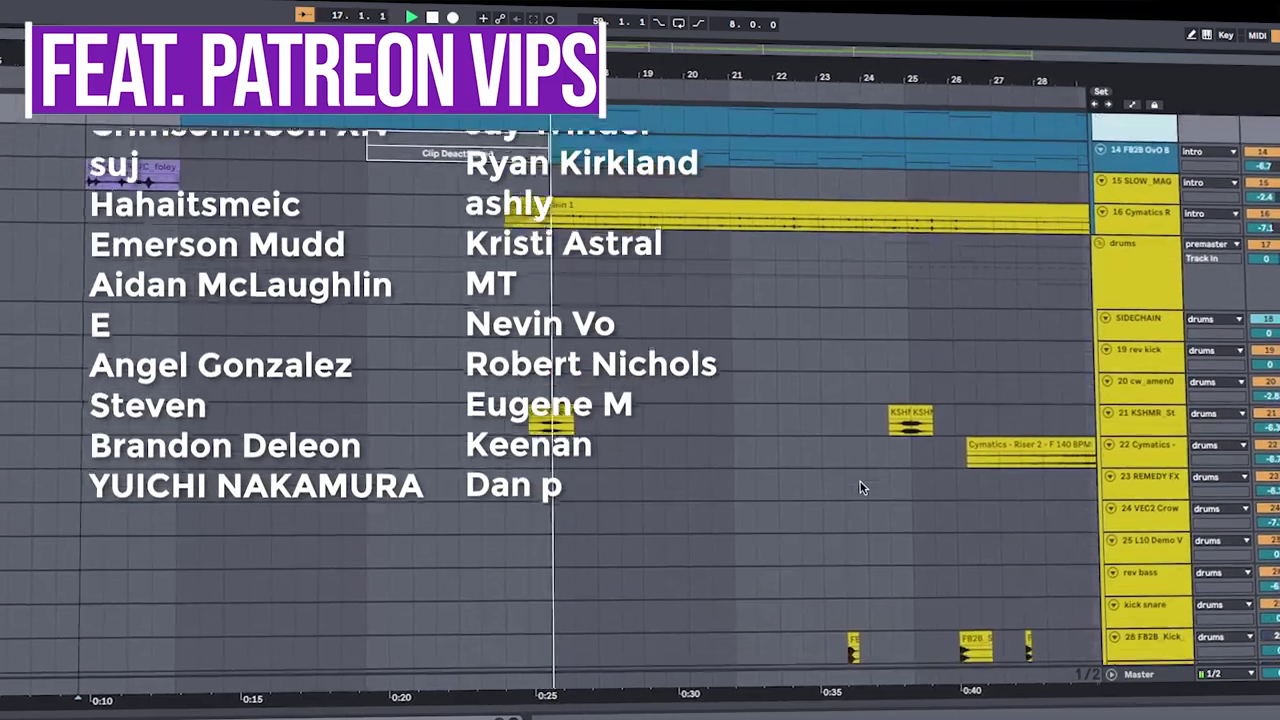
{"action": "scroll", "coordinate": [860, 488], "scroll_direction": "down", "scroll_amount": 15}
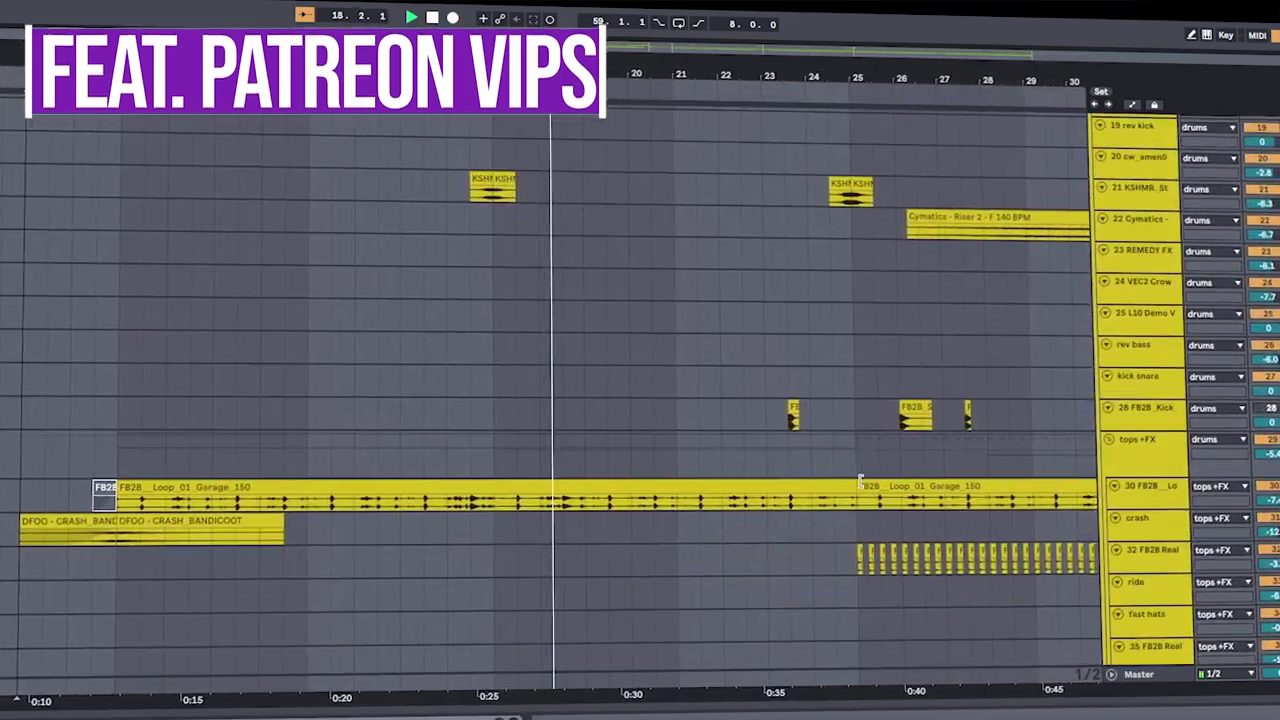
{"action": "scroll", "coordinate": [912, 482], "scroll_direction": "down", "scroll_amount": 6}
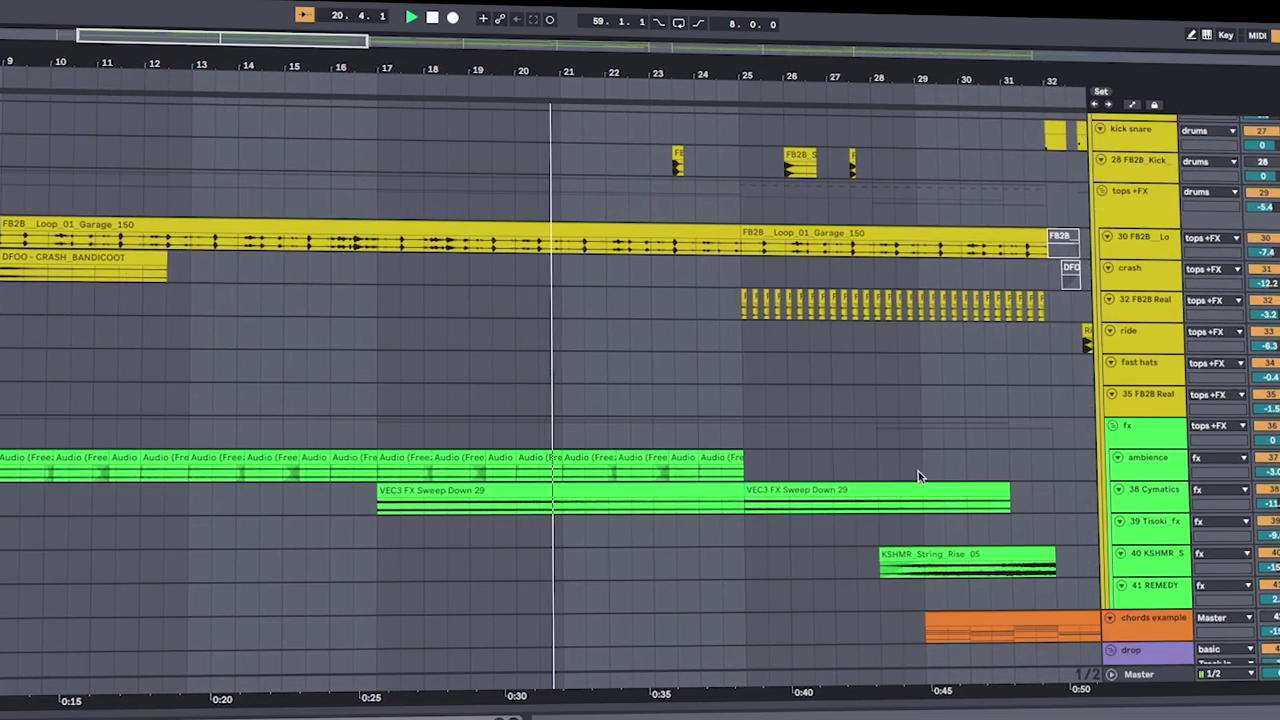
{"action": "scroll", "coordinate": [918, 471], "scroll_direction": "down", "scroll_amount": 3}
Step: Highlight the kick snare, tops +FX and 32 FB2B Real tracks during the lead-up to DROP1
{"action": "scroll", "coordinate": [962, 471], "scroll_direction": "up", "scroll_amount": 4}
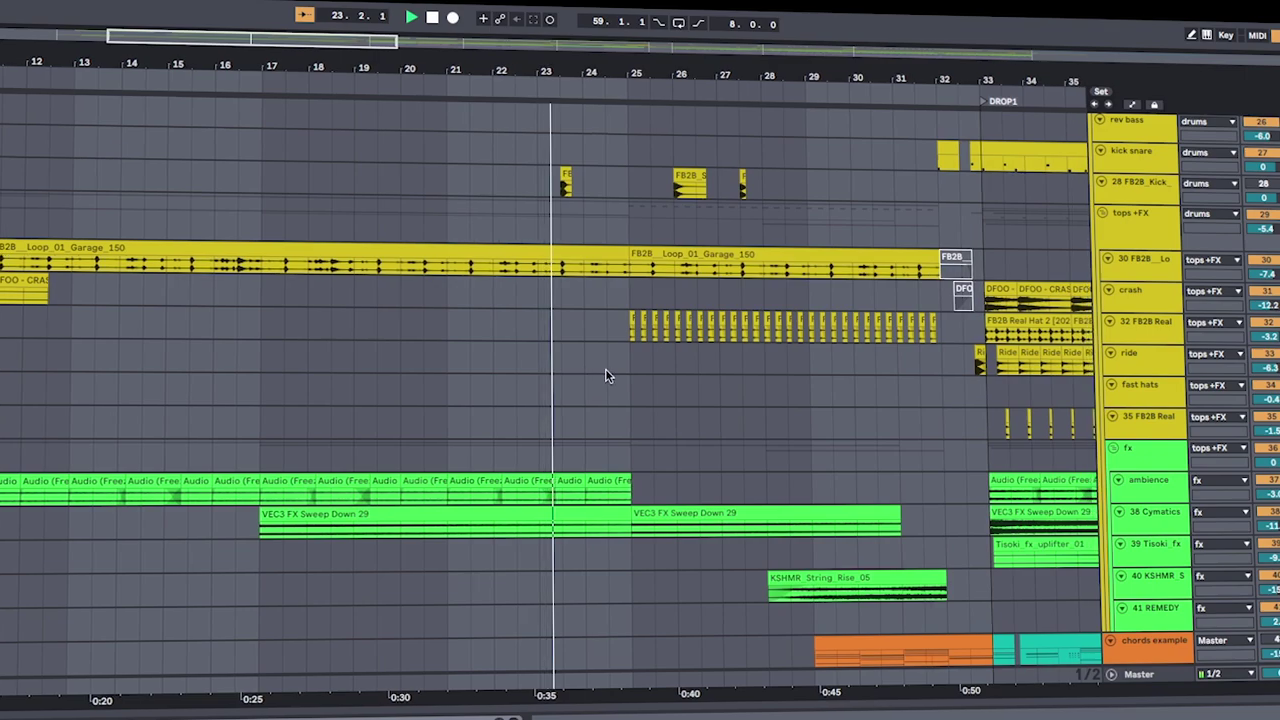
{"action": "left_click", "coordinate": [1131, 150]}
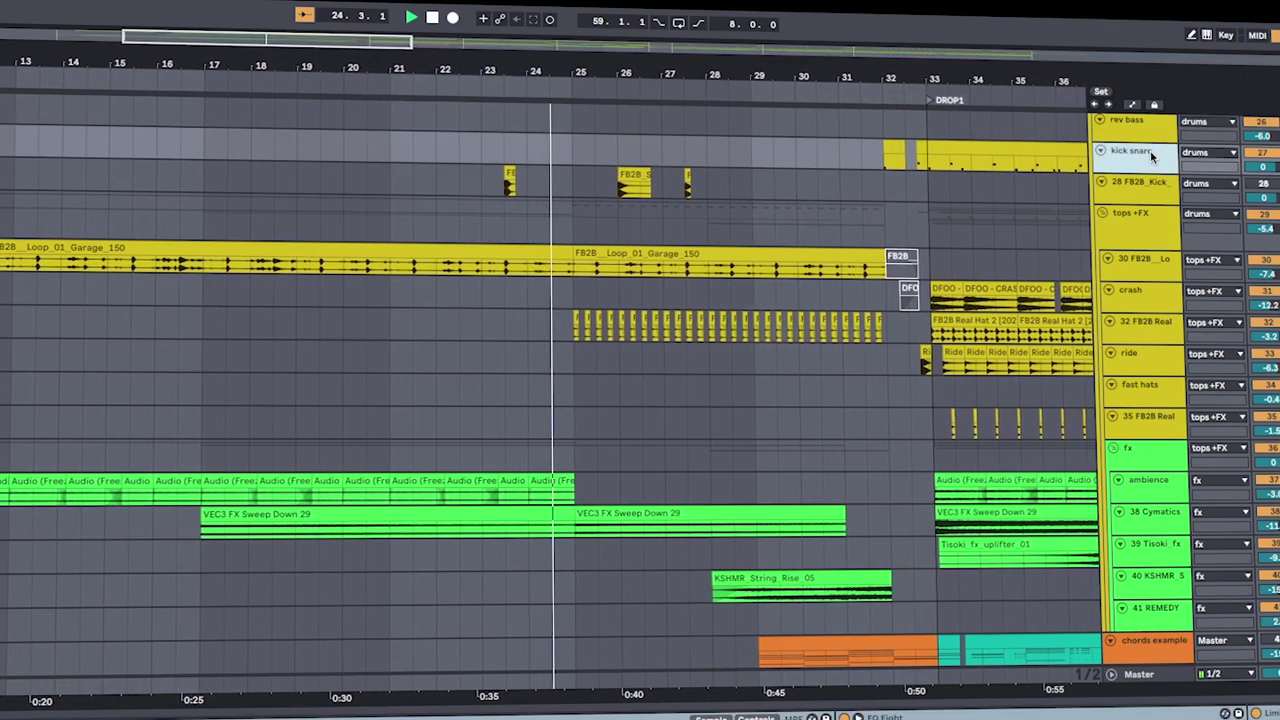
{"action": "left_click", "coordinate": [1141, 230]}
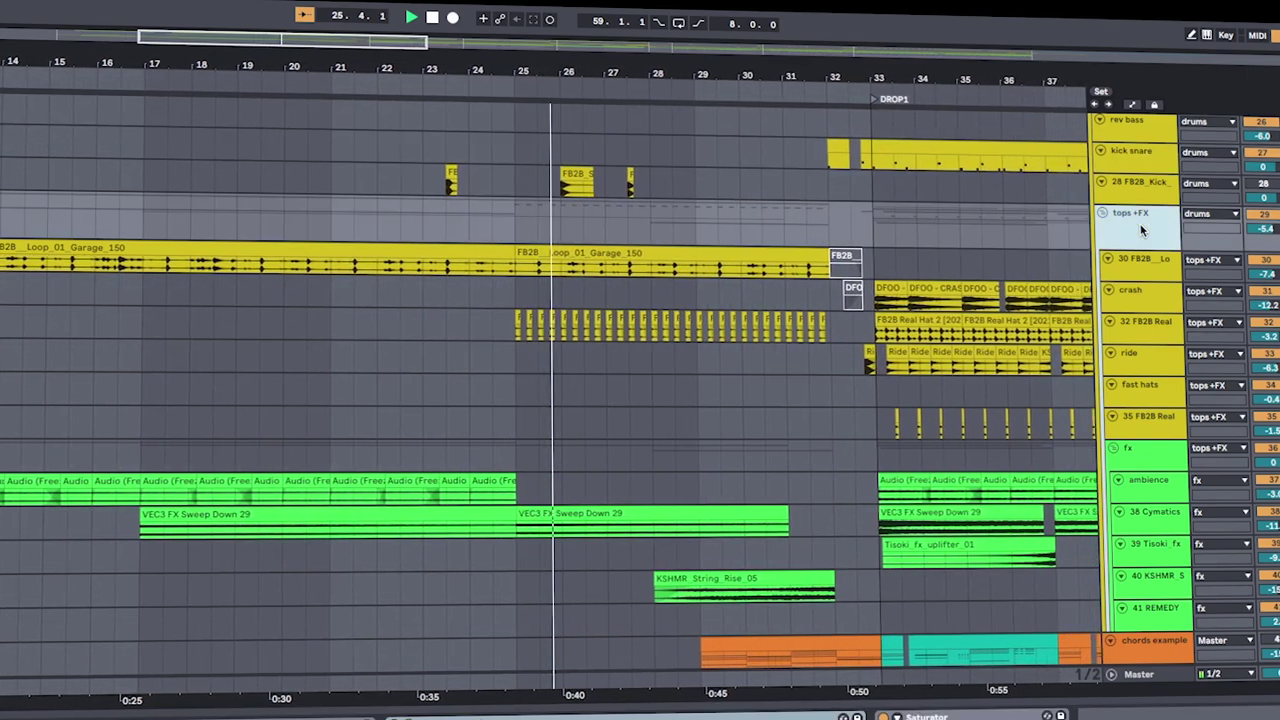
{"action": "scroll", "coordinate": [1020, 348], "scroll_direction": "down", "scroll_amount": 4}
{"action": "left_click", "coordinate": [1151, 268]}
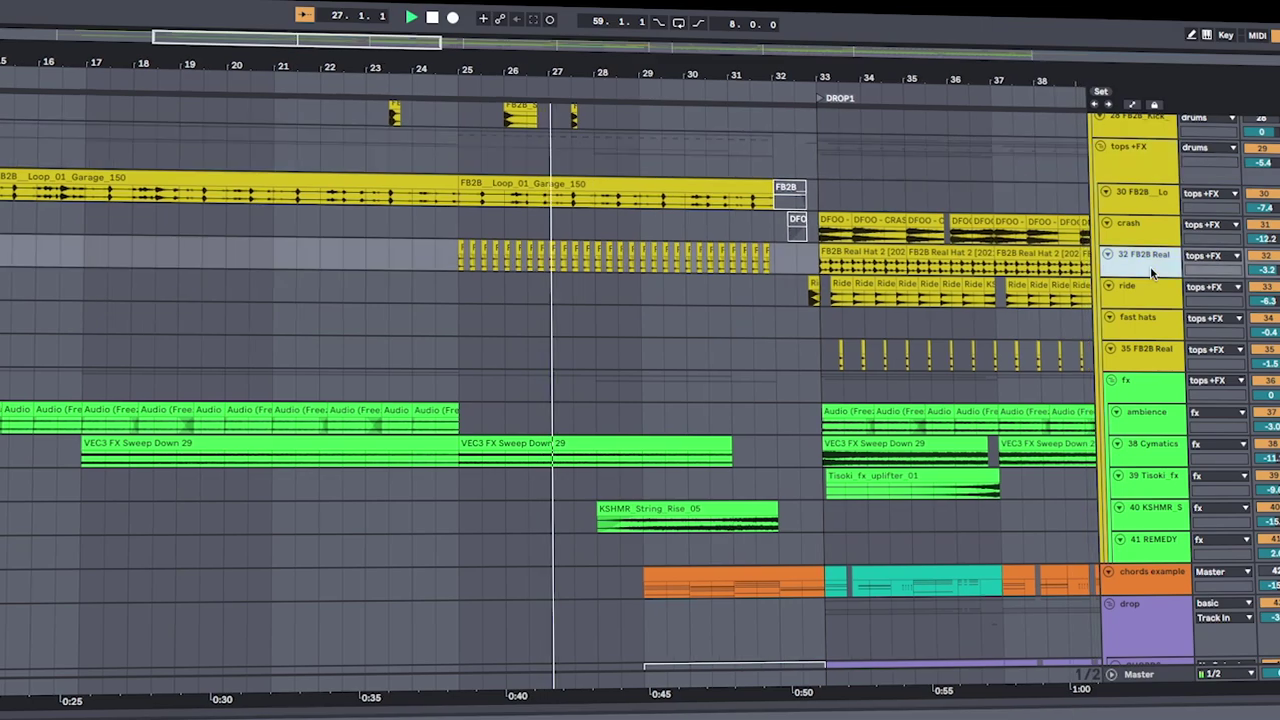
{"action": "scroll", "coordinate": [1148, 230], "scroll_direction": "down", "scroll_amount": 10}
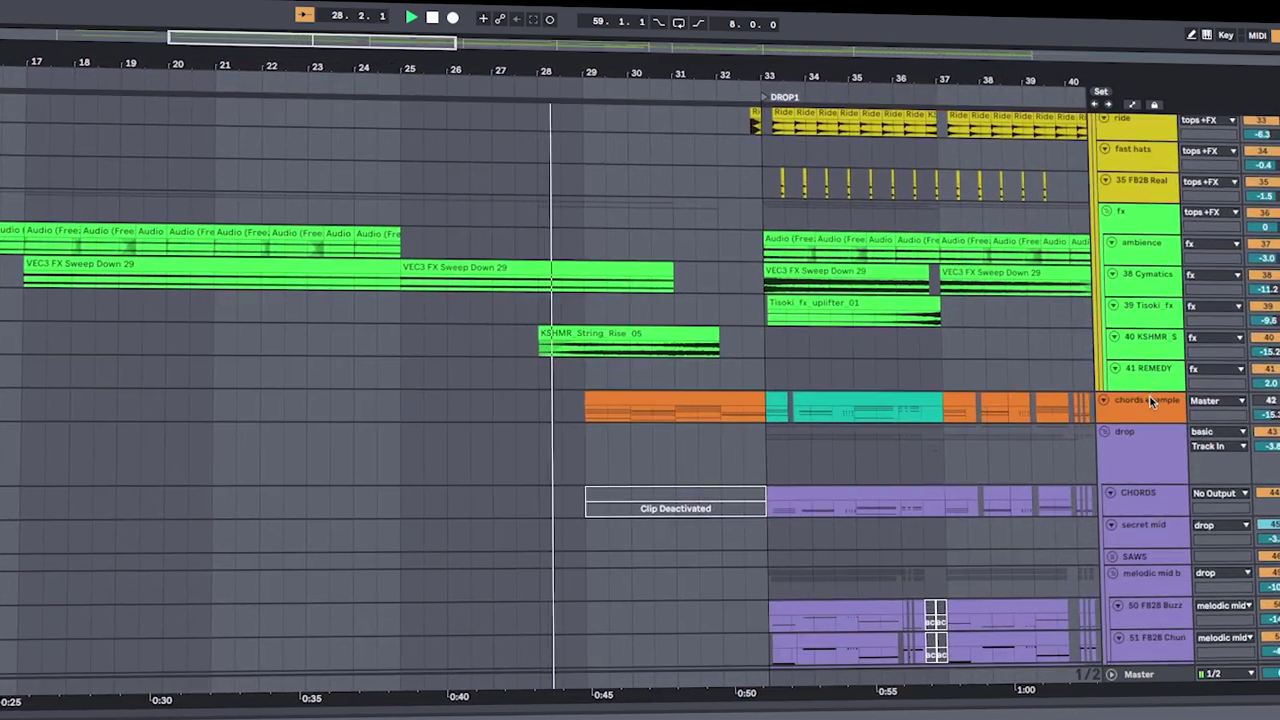
Step: Collapse the chords example track and highlight the CHORDS, secret mid, melodic mid and SAWS tracks as DROP1 approaches
{"action": "scroll", "coordinate": [1103, 400], "scroll_direction": "down", "scroll_amount": 3}
{"action": "left_click", "coordinate": [1140, 425]}
{"action": "scroll", "coordinate": [1120, 430], "scroll_direction": "down", "scroll_amount": 3}
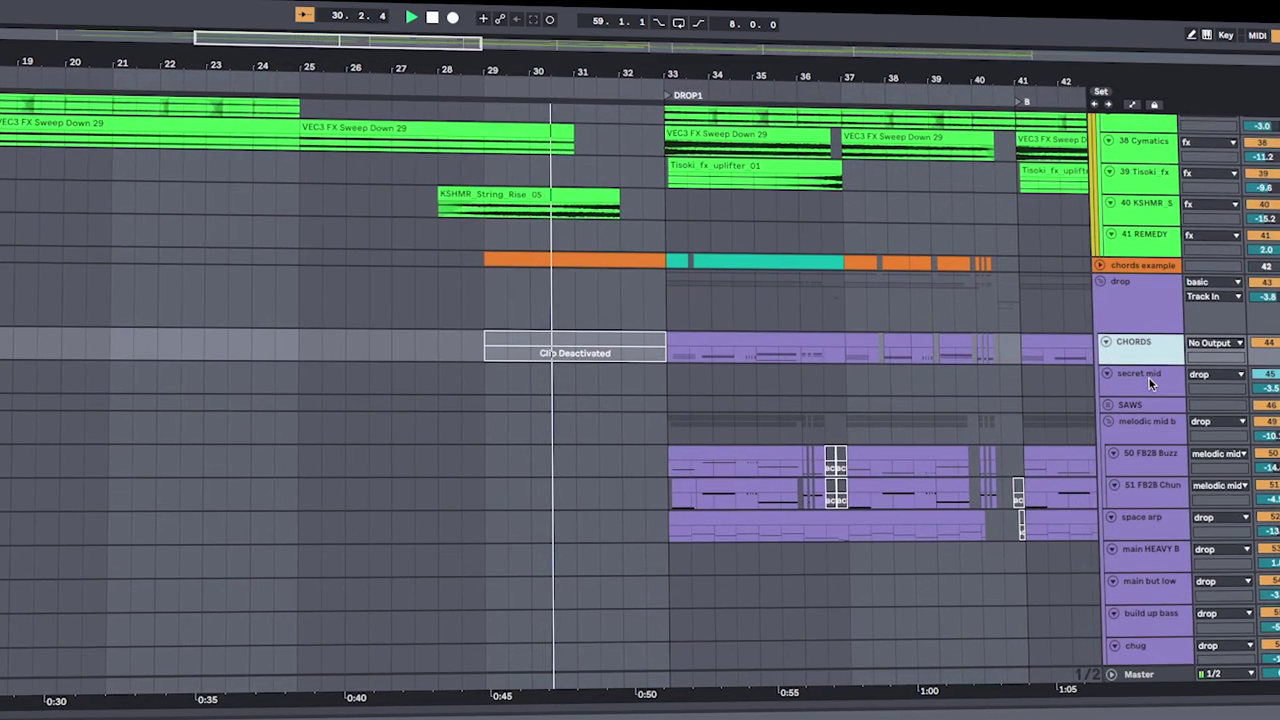
{"action": "left_click", "coordinate": [1149, 378]}
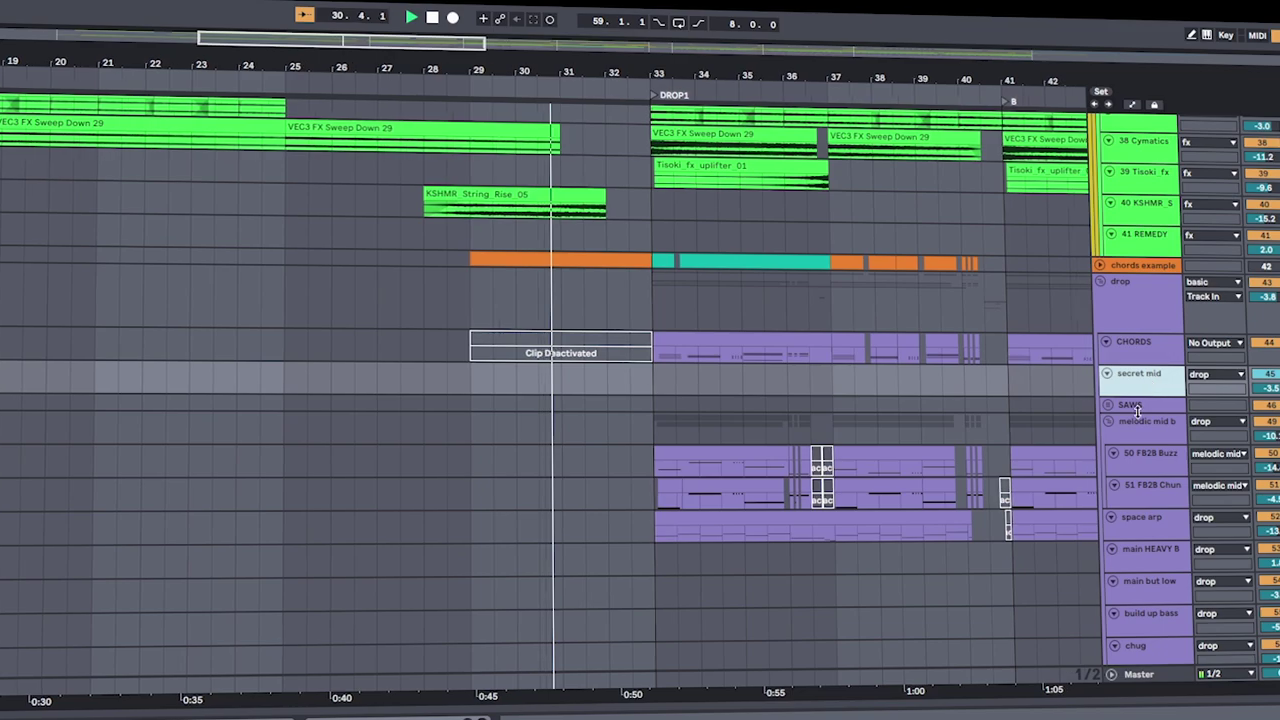
{"action": "left_click", "coordinate": [1138, 422]}
{"action": "left_click", "coordinate": [1132, 406]}
{"action": "scroll", "coordinate": [979, 440], "scroll_direction": "down", "scroll_amount": 2}
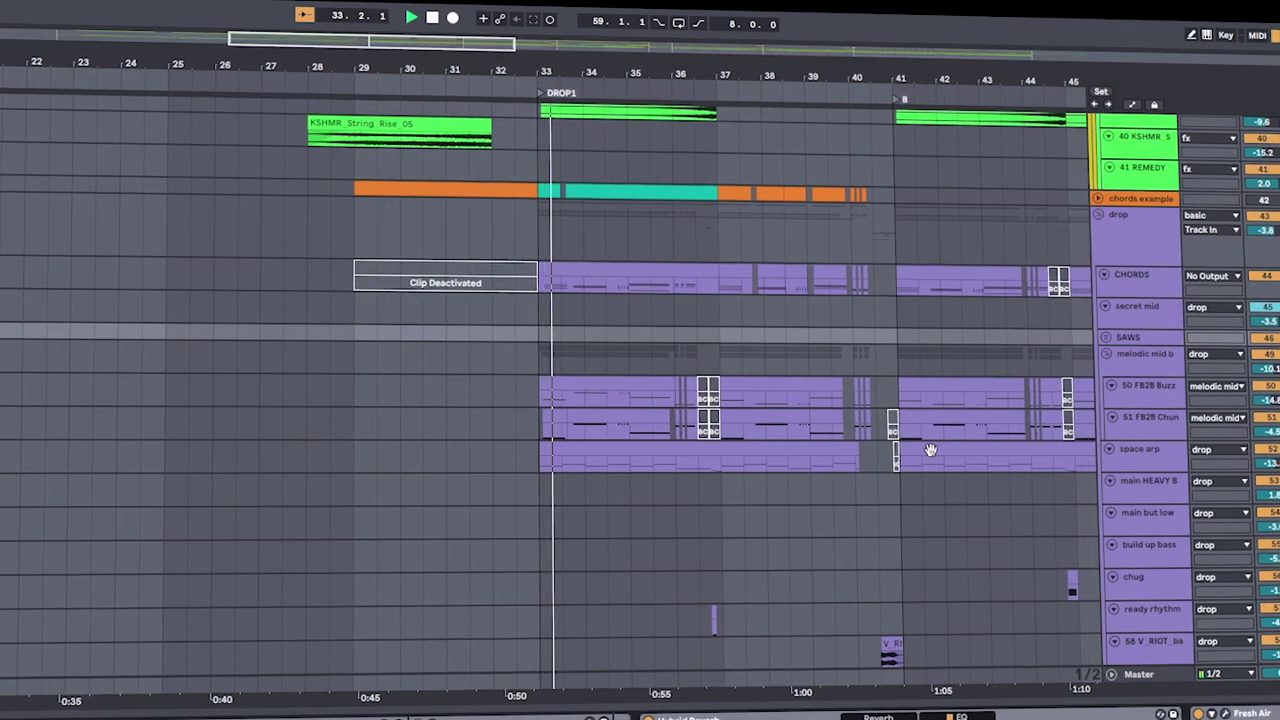
Step: Look over DROP1's synth and bass tracks and its drum tracks during playback
{"action": "scroll", "coordinate": [929, 460], "scroll_direction": "down", "scroll_amount": 2}
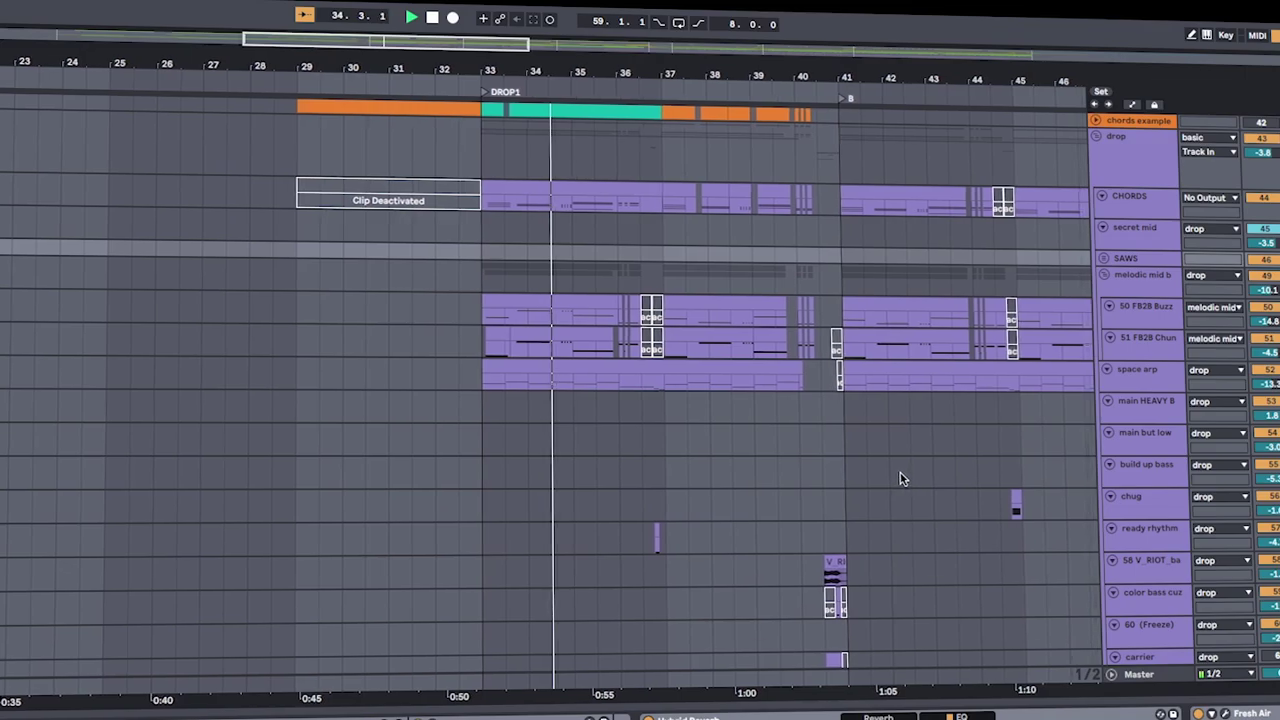
{"action": "scroll", "coordinate": [903, 474], "scroll_direction": "down", "scroll_amount": 3}
{"action": "scroll", "coordinate": [900, 468], "scroll_direction": "up", "scroll_amount": 2}
{"action": "scroll", "coordinate": [897, 481], "scroll_direction": "up", "scroll_amount": 10}
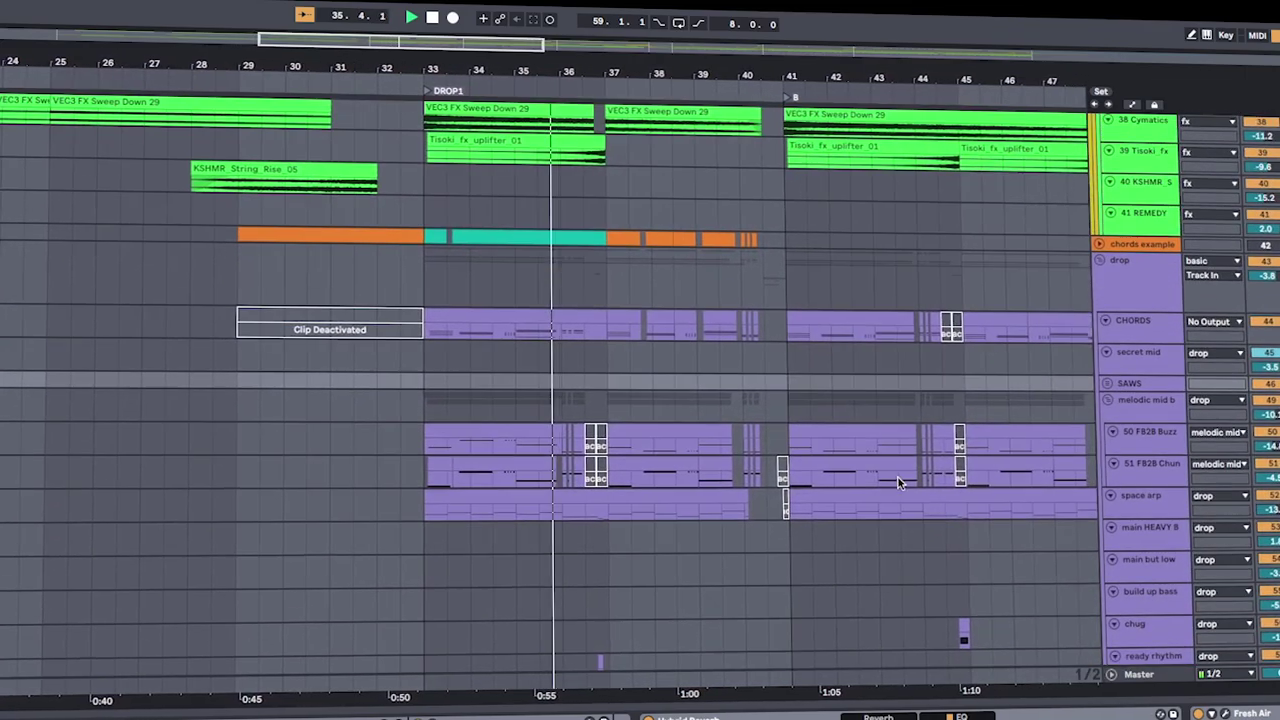
{"action": "scroll", "coordinate": [858, 480], "scroll_direction": "up", "scroll_amount": 7}
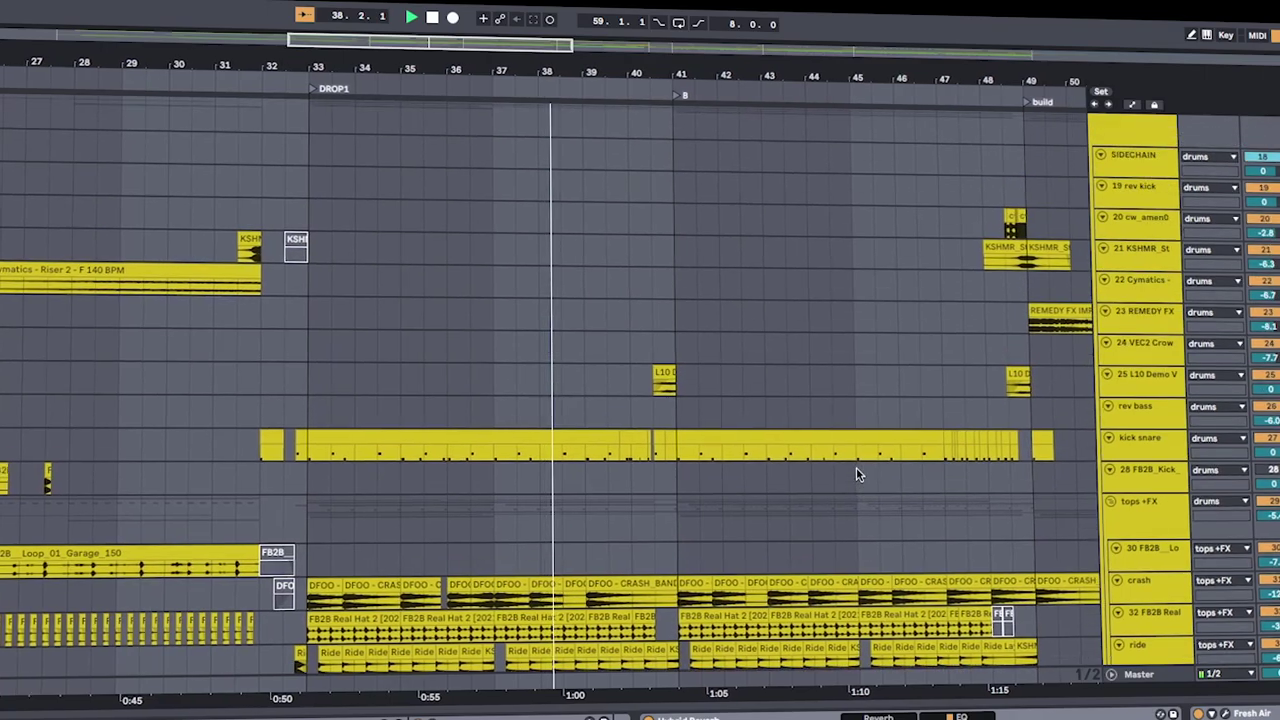
{"action": "scroll", "coordinate": [802, 418], "scroll_direction": "up", "scroll_amount": 3}
{"action": "scroll", "coordinate": [802, 421], "scroll_direction": "down", "scroll_amount": 7}
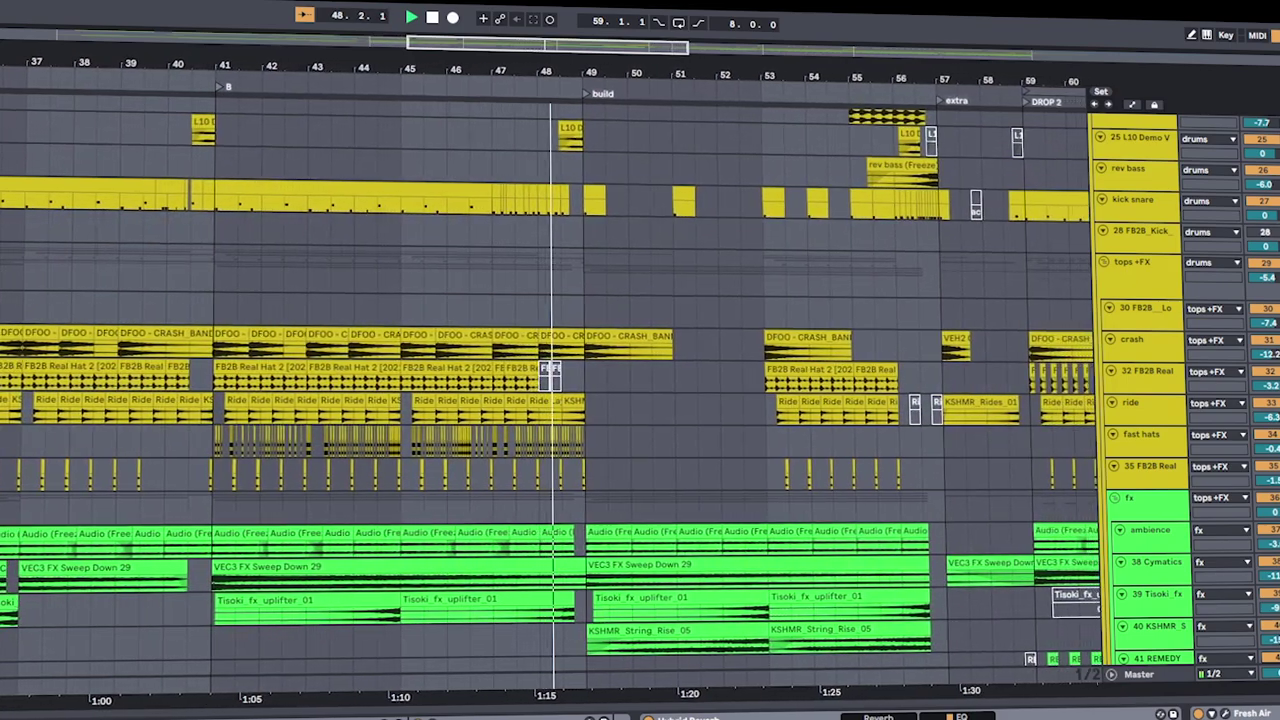
Step: Look through the build section's drum, fx and bass tracks down to the SUB and premaster tracks
{"action": "scroll", "coordinate": [340, 517], "scroll_direction": "down", "scroll_amount": 3}
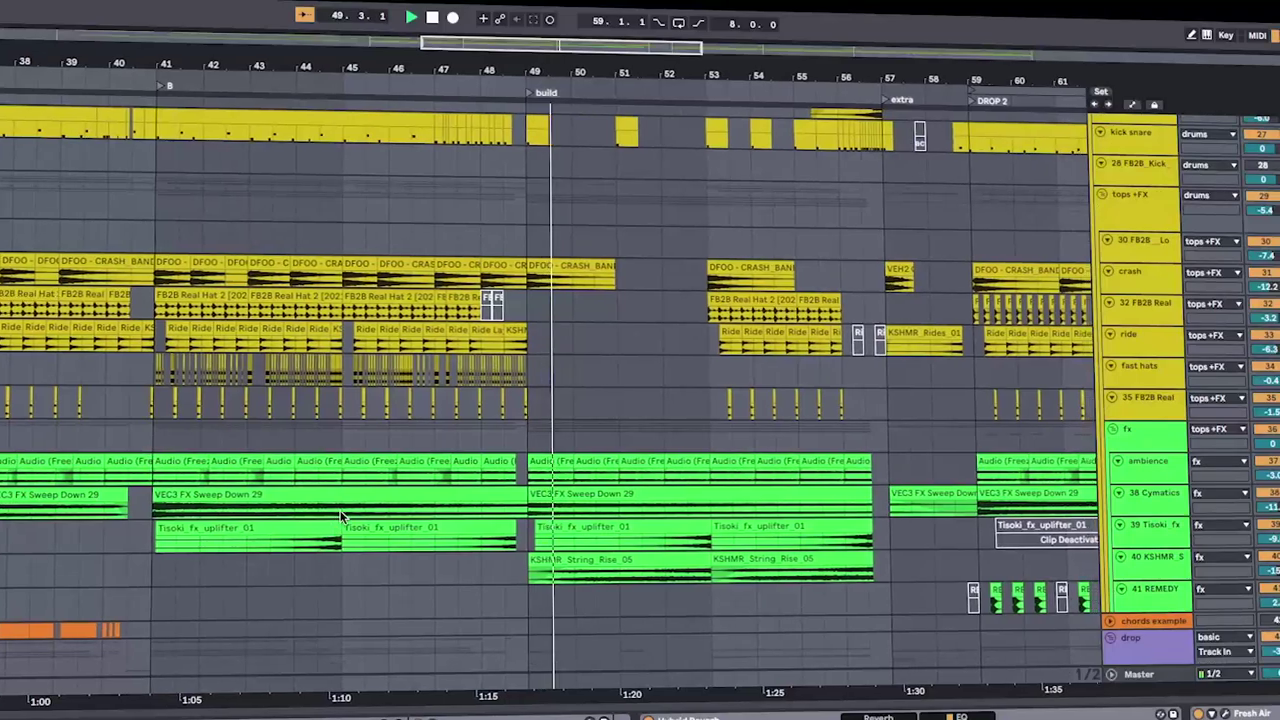
{"action": "scroll", "coordinate": [340, 515], "scroll_direction": "down", "scroll_amount": 6}
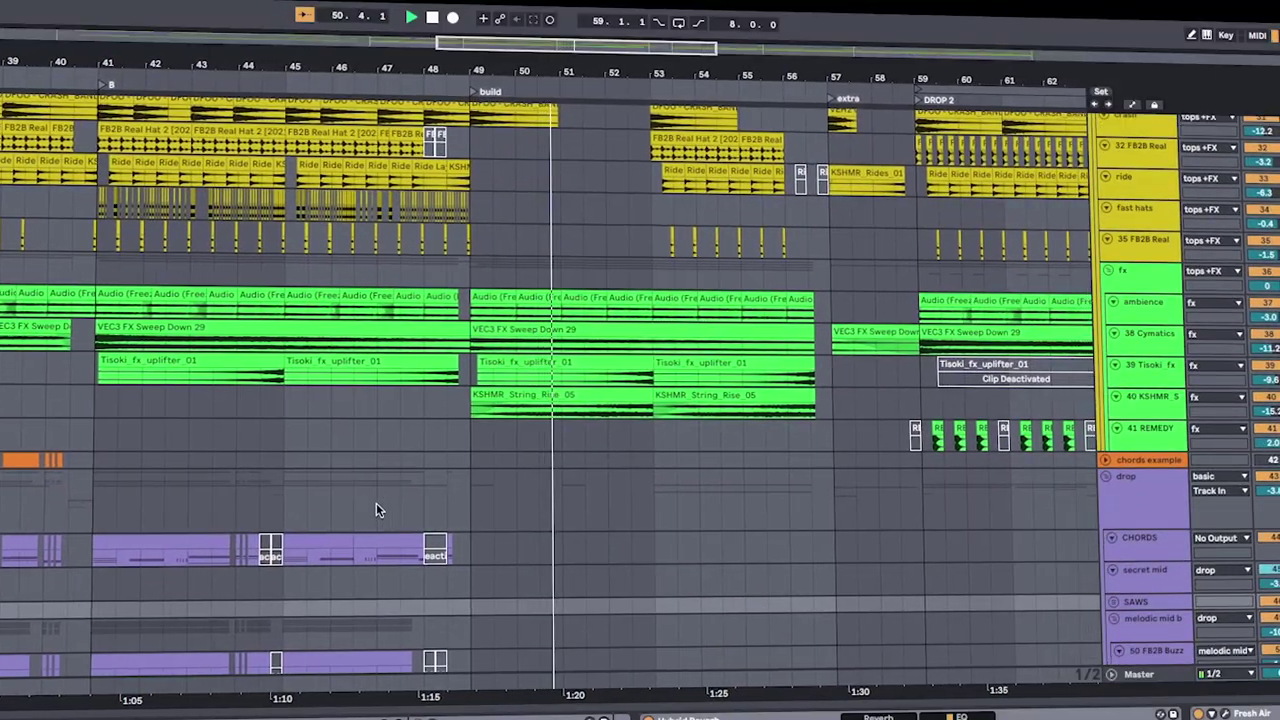
{"action": "scroll", "coordinate": [844, 570], "scroll_direction": "up", "scroll_amount": 1}
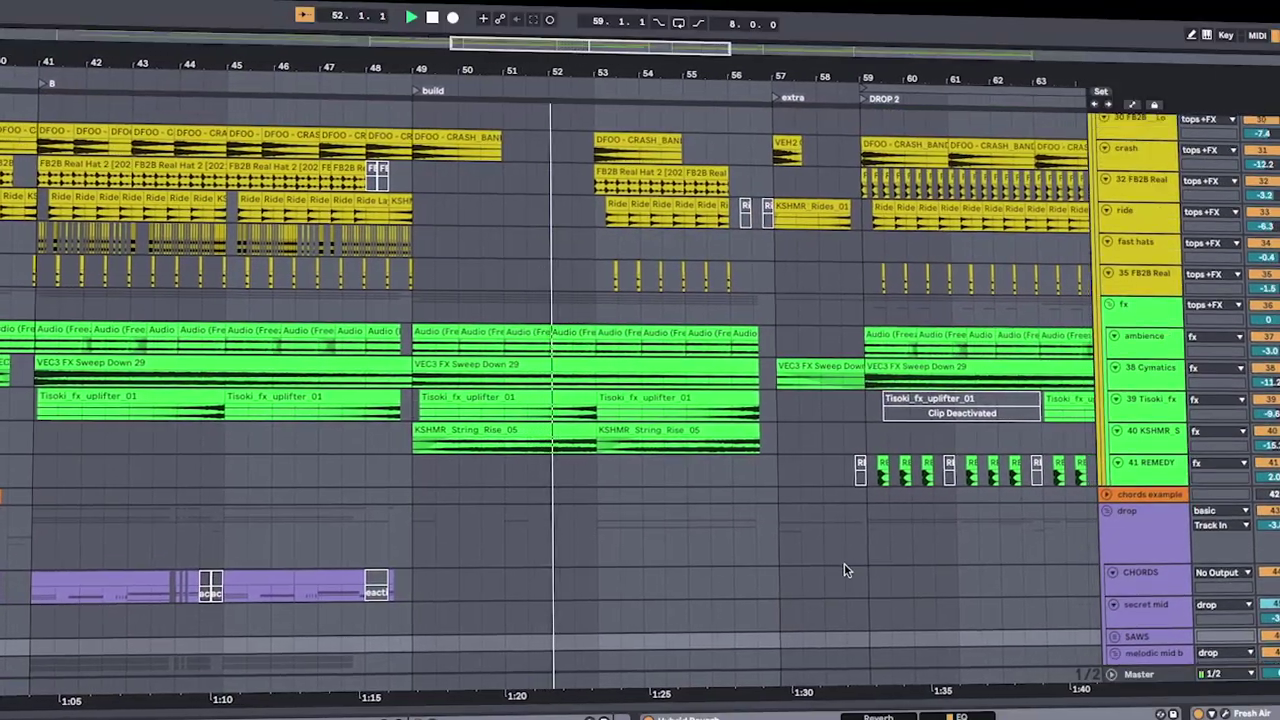
{"action": "scroll", "coordinate": [844, 570], "scroll_direction": "down", "scroll_amount": 10}
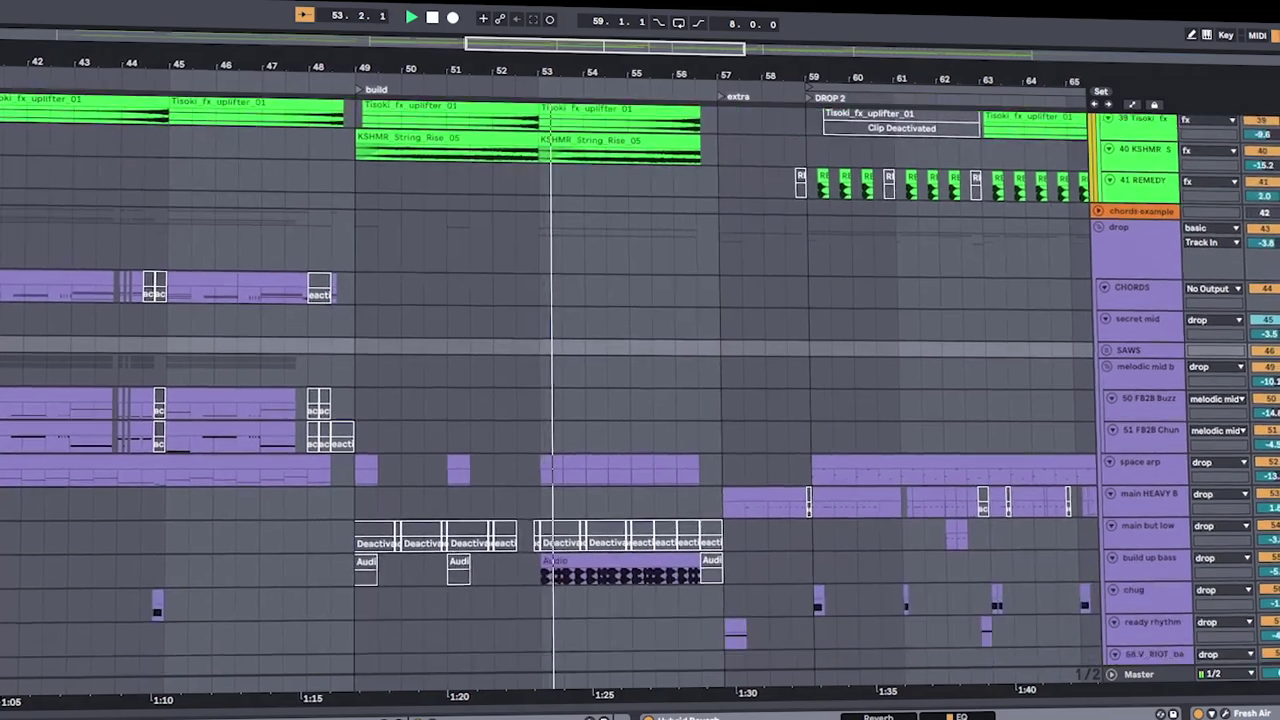
{"action": "scroll", "coordinate": [660, 390], "scroll_direction": "down", "scroll_amount": 8}
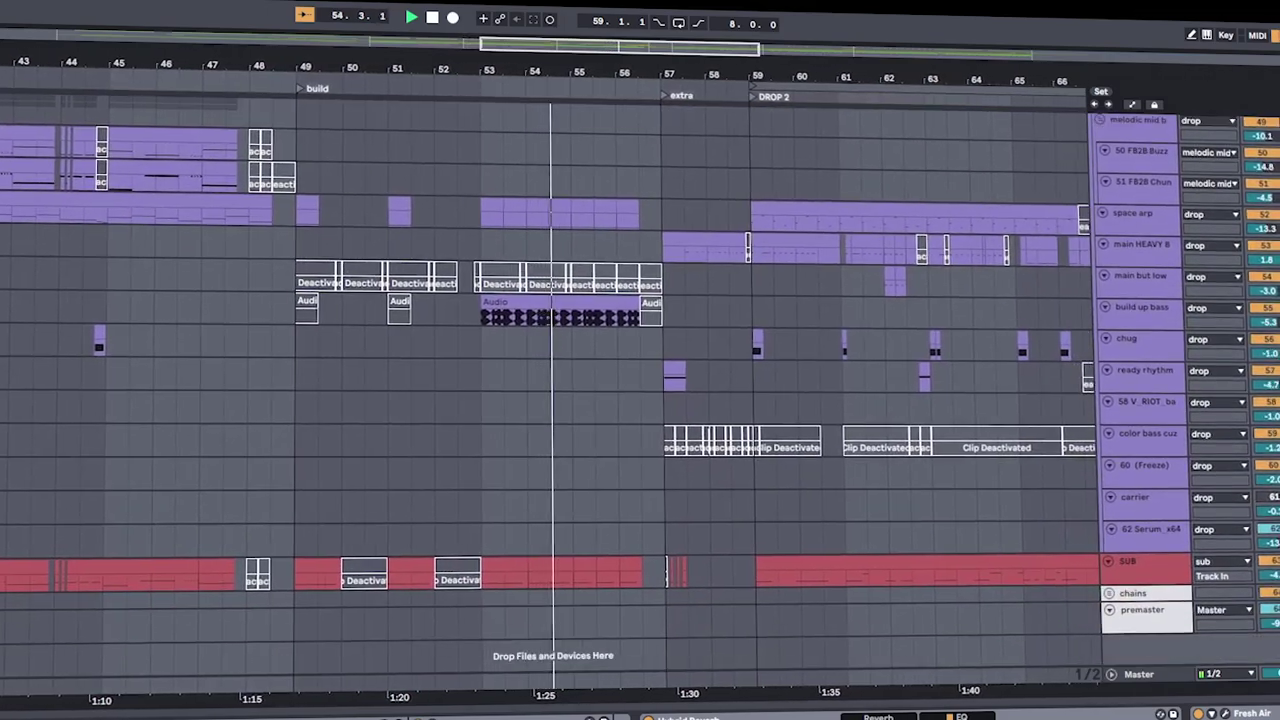
{"action": "scroll", "coordinate": [486, 353], "scroll_direction": "up", "scroll_amount": 1}
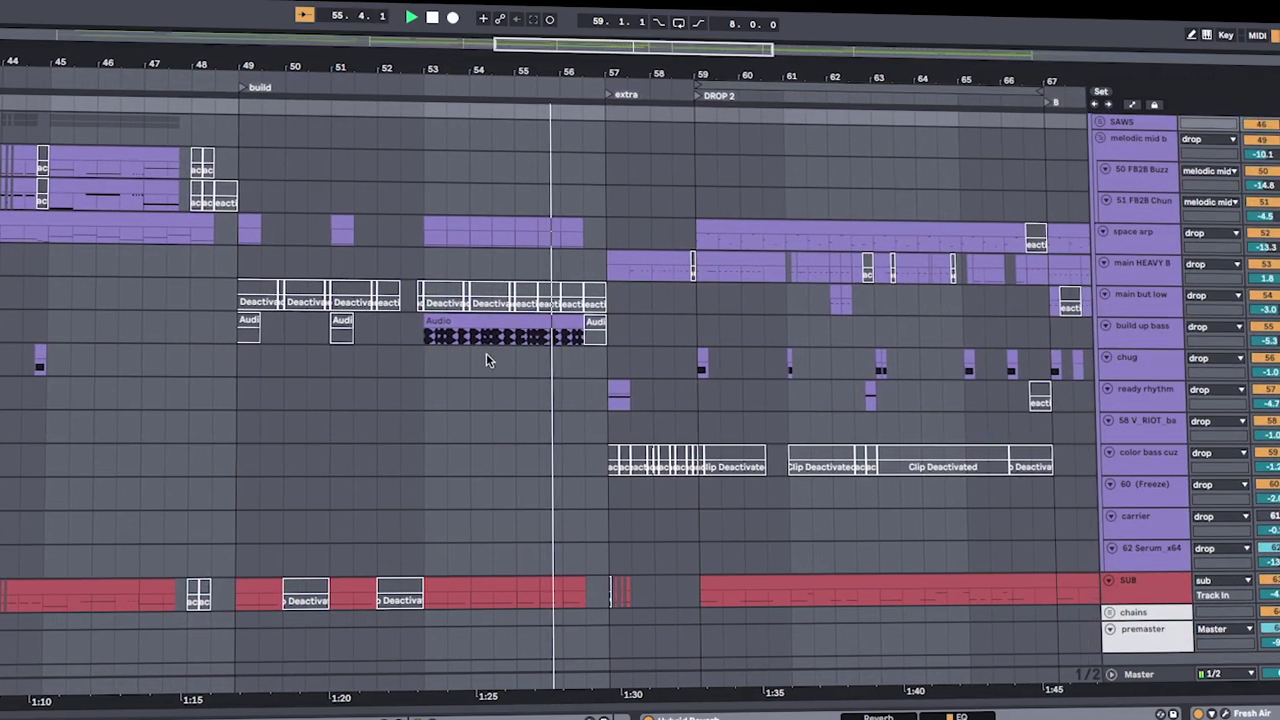
Step: Look over the drop group's bass tracks as playback runs through the extra section into DROP 2
{"action": "scroll", "coordinate": [533, 420], "scroll_direction": "up", "scroll_amount": 3}
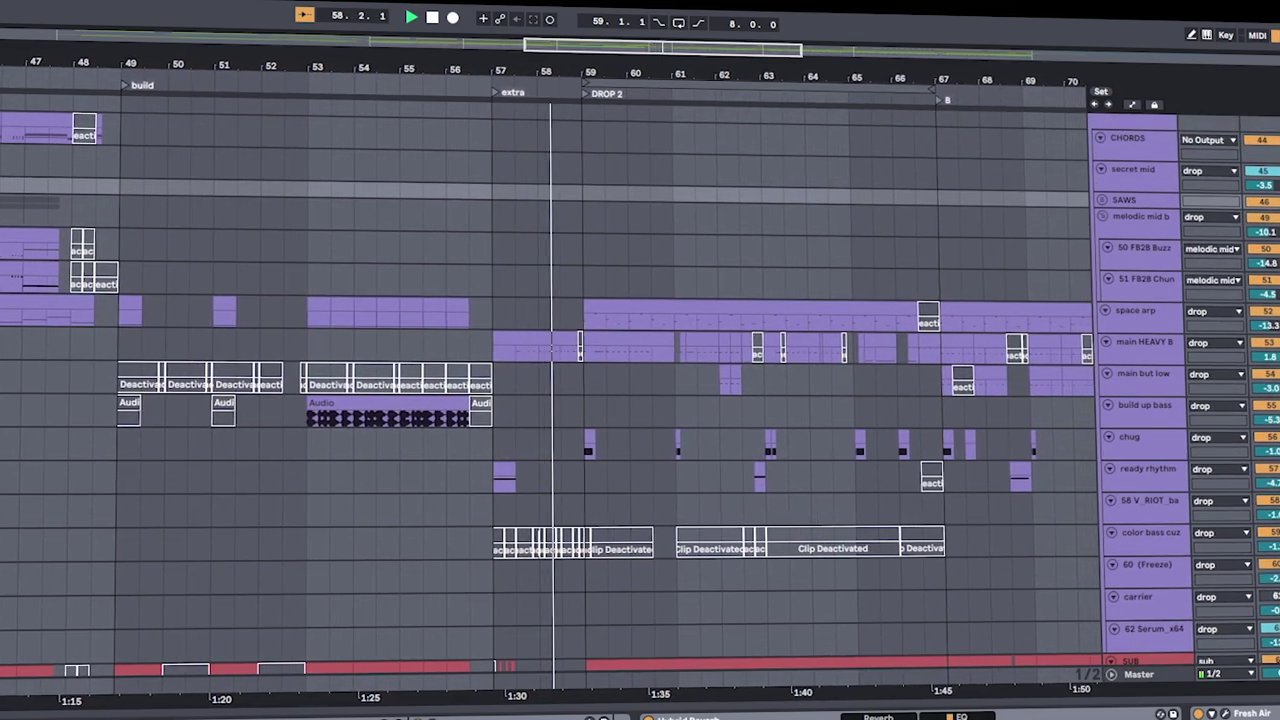
{"action": "scroll", "coordinate": [550, 400], "scroll_direction": "down", "scroll_amount": 4}
{"action": "scroll", "coordinate": [1222, 402], "scroll_direction": "up", "scroll_amount": 5}
{"action": "scroll", "coordinate": [1222, 402], "scroll_direction": "down", "scroll_amount": 4}
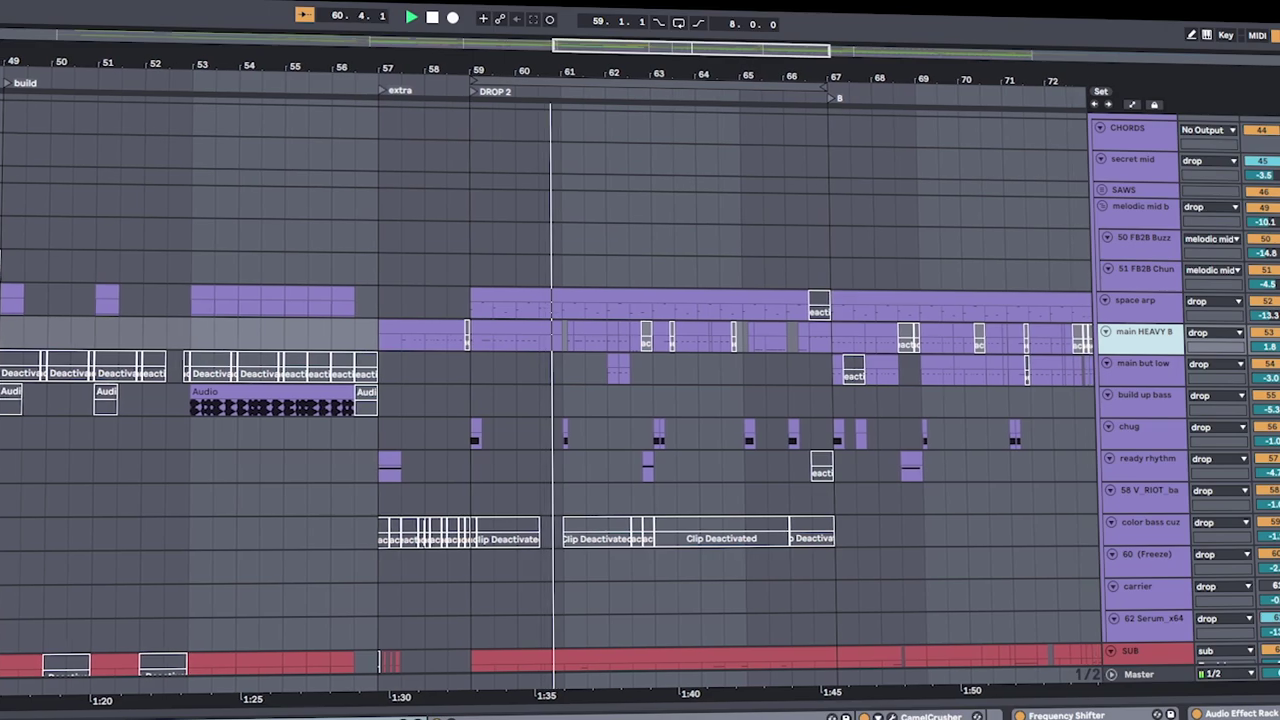
Step: Open the main HEAVY BASS track's Serum patch, bring its window fully into view, and examine its effects rack
{"action": "left_click", "coordinate": [1150, 340]}
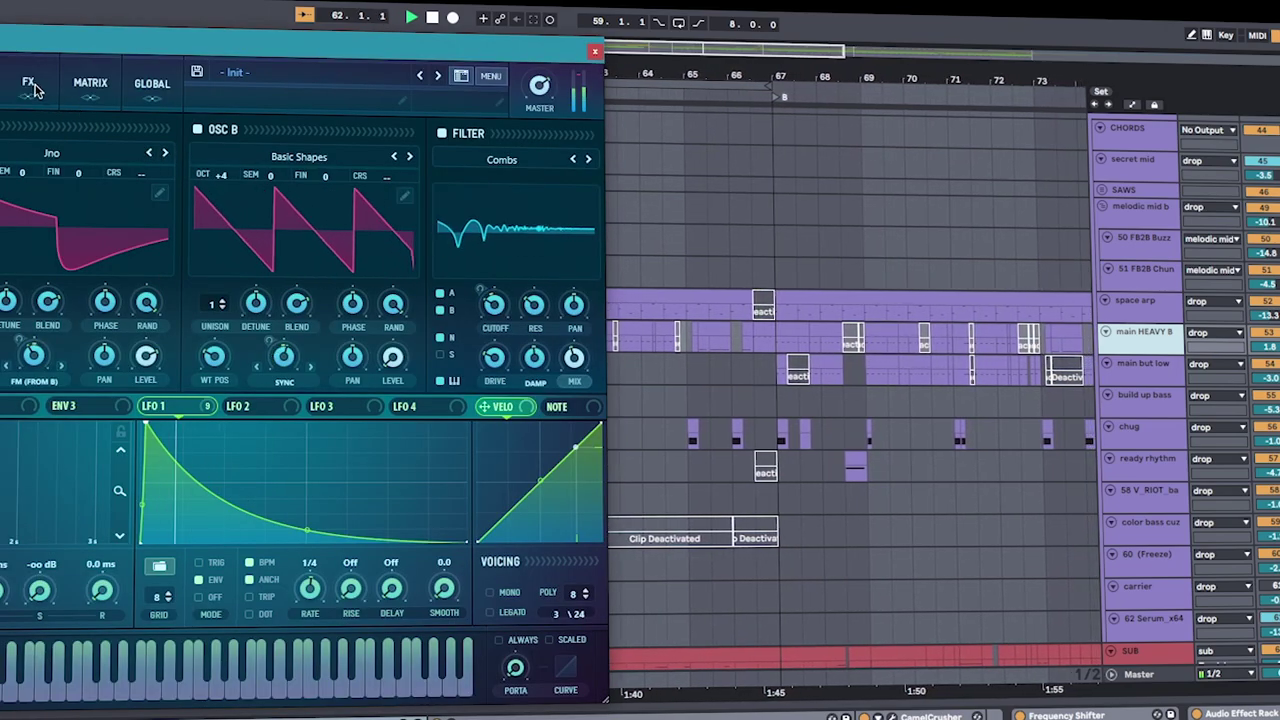
{"action": "left_click_drag", "start_coordinate": [226, 52], "coordinate": [393, 97]}
{"action": "left_click", "coordinate": [300, 100]}
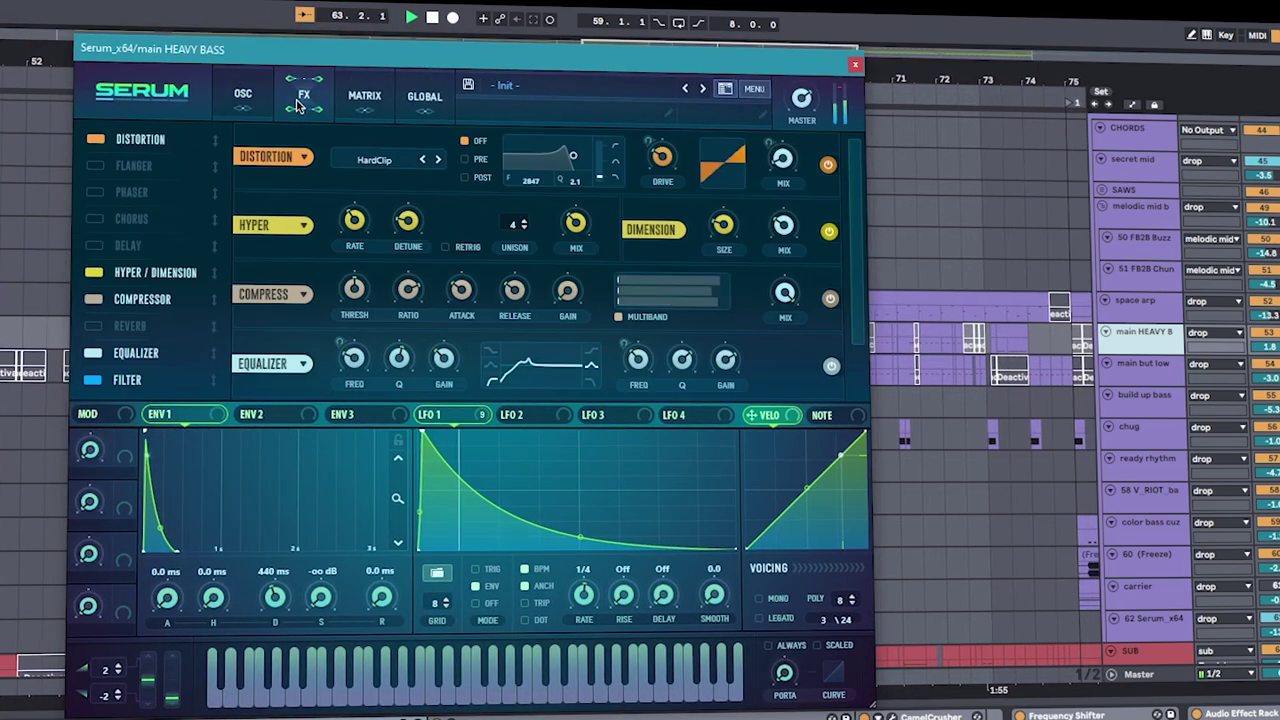
{"action": "scroll", "coordinate": [620, 320], "scroll_direction": "down", "scroll_amount": 3}
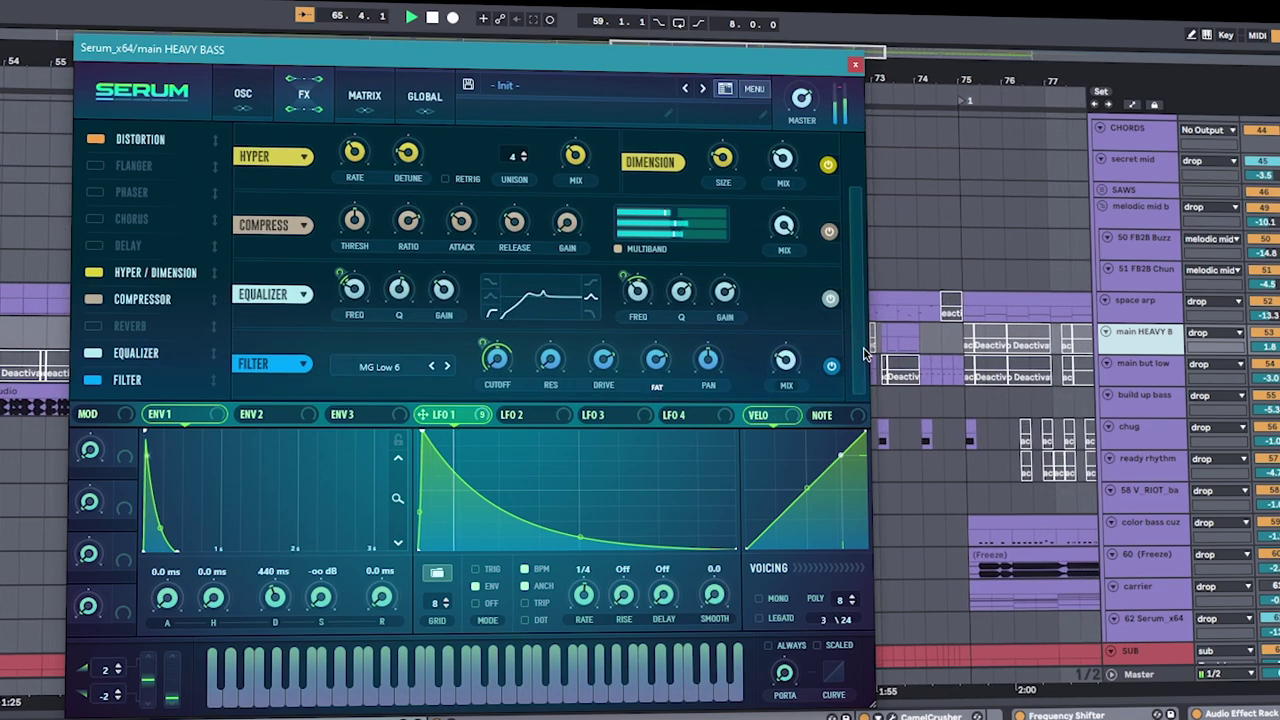
{"action": "scroll", "coordinate": [855, 327], "scroll_direction": "up", "scroll_amount": 3}
Step: Examine the main HEAVY BASS patch's oscillators and modulation matrix, and close Serum to show the color bass tracks
{"action": "left_click", "coordinate": [245, 100]}
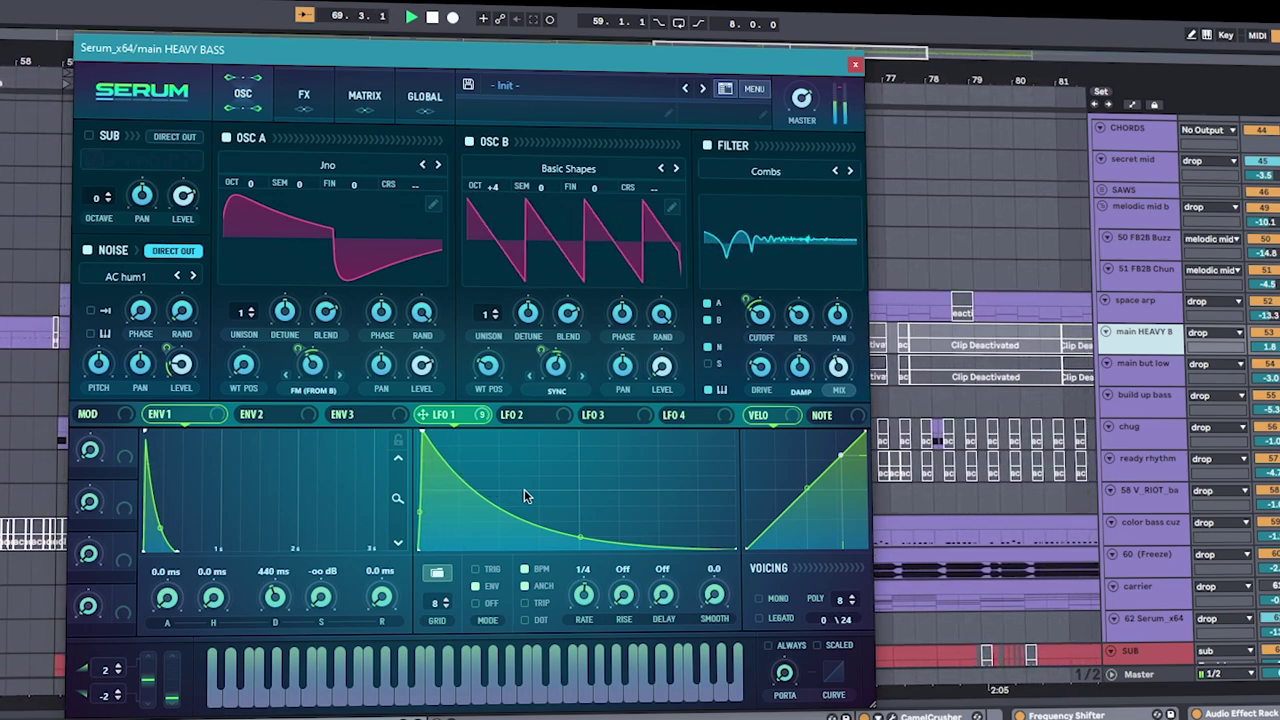
{"action": "left_click", "coordinate": [378, 112]}
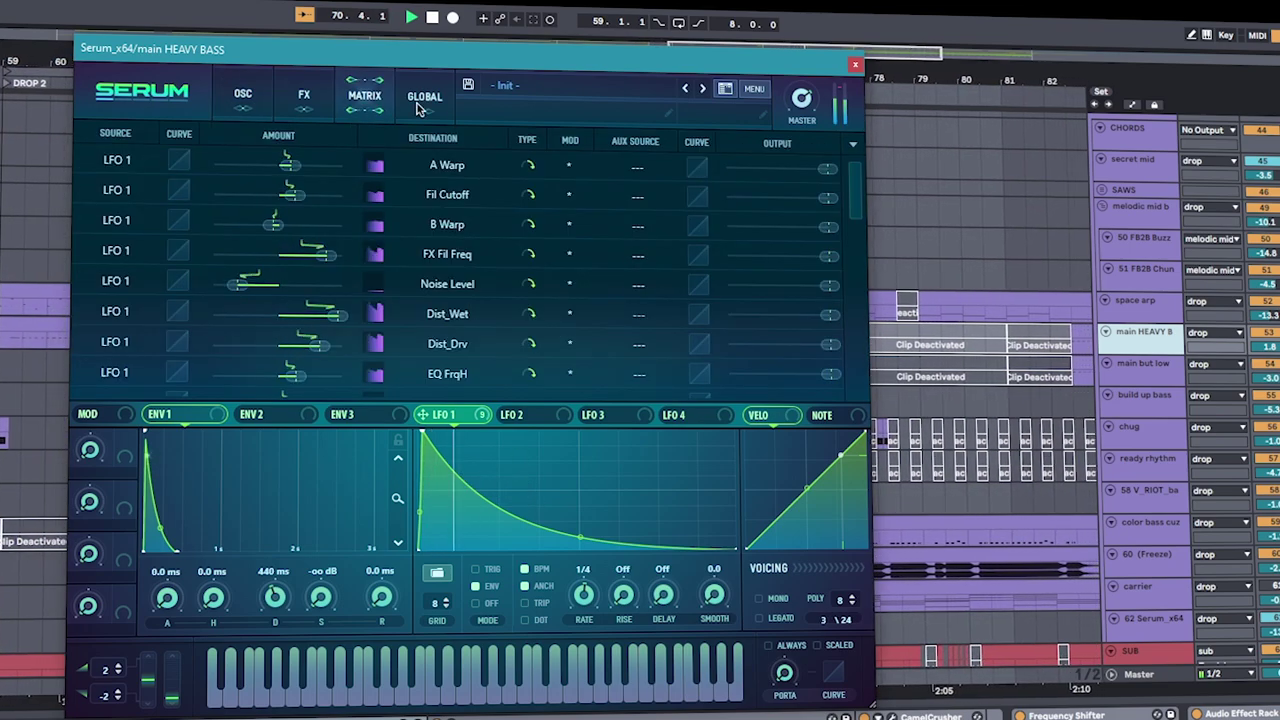
{"action": "scroll", "coordinate": [855, 224], "scroll_direction": "down", "scroll_amount": 3}
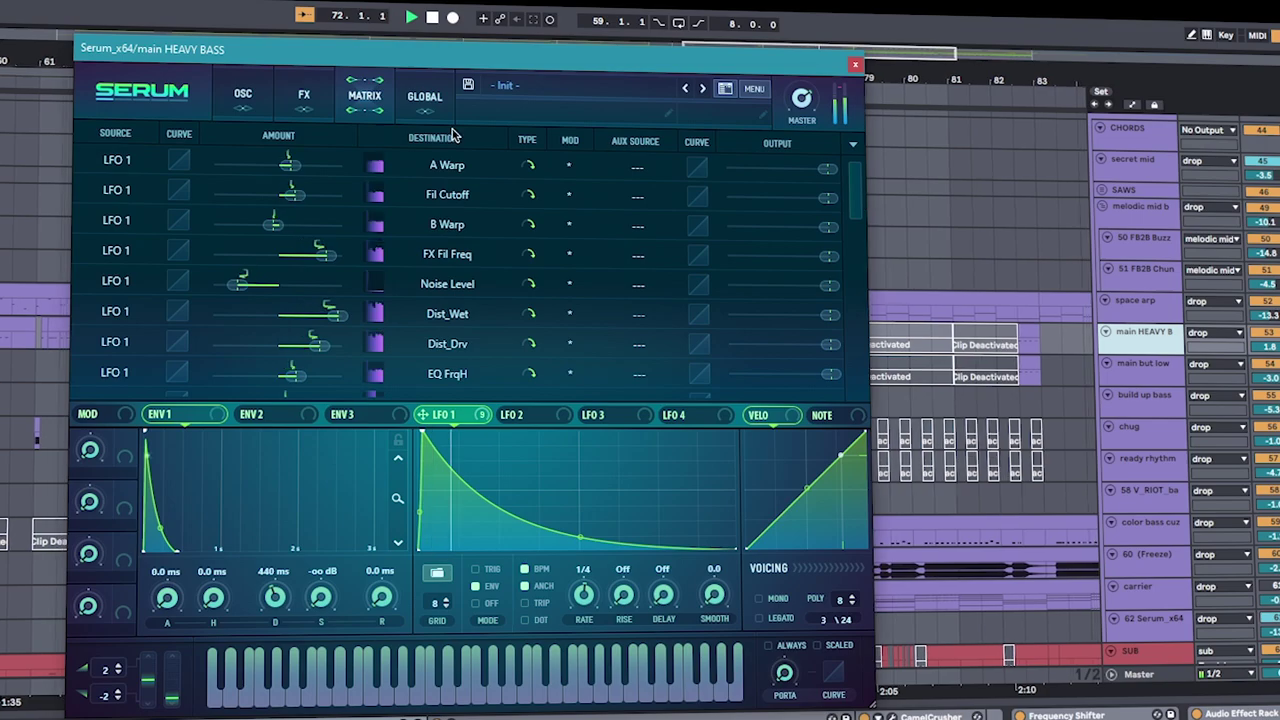
{"action": "left_click", "coordinate": [424, 100]}
{"action": "left_click", "coordinate": [226, 95]}
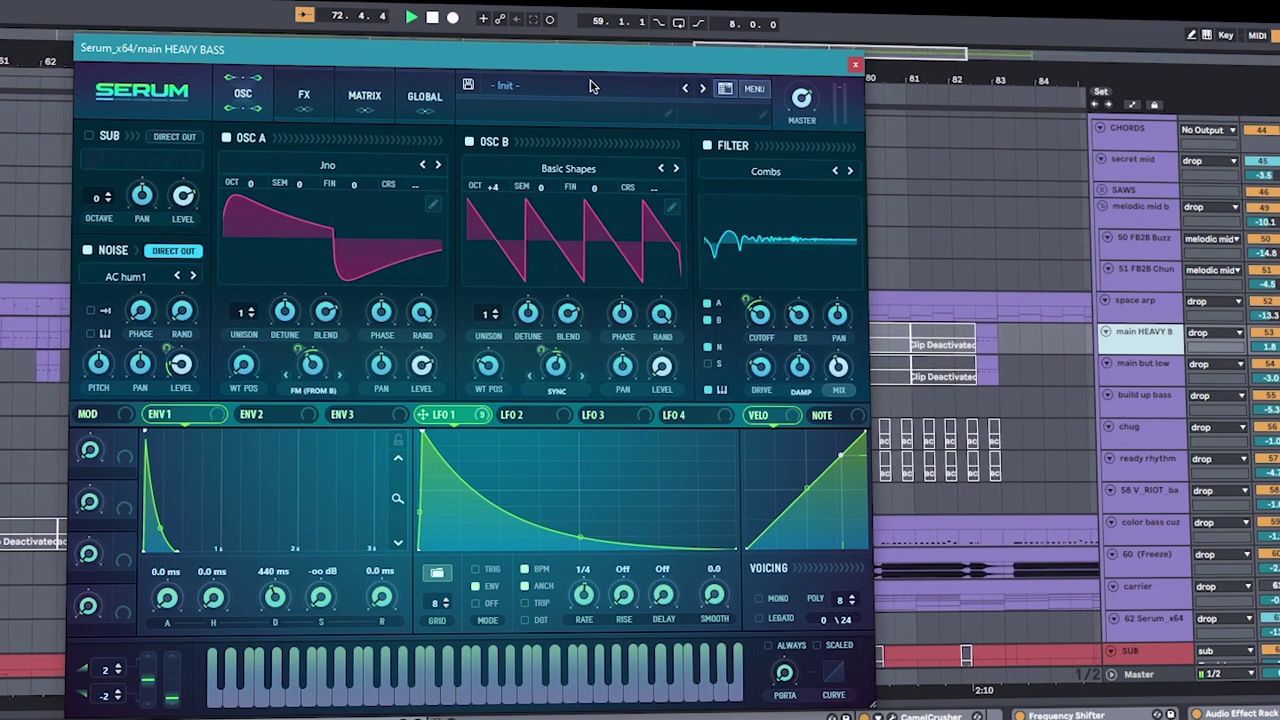
{"action": "left_click", "coordinate": [857, 68]}
{"action": "scroll", "coordinate": [613, 594], "scroll_direction": "down", "scroll_amount": 3}
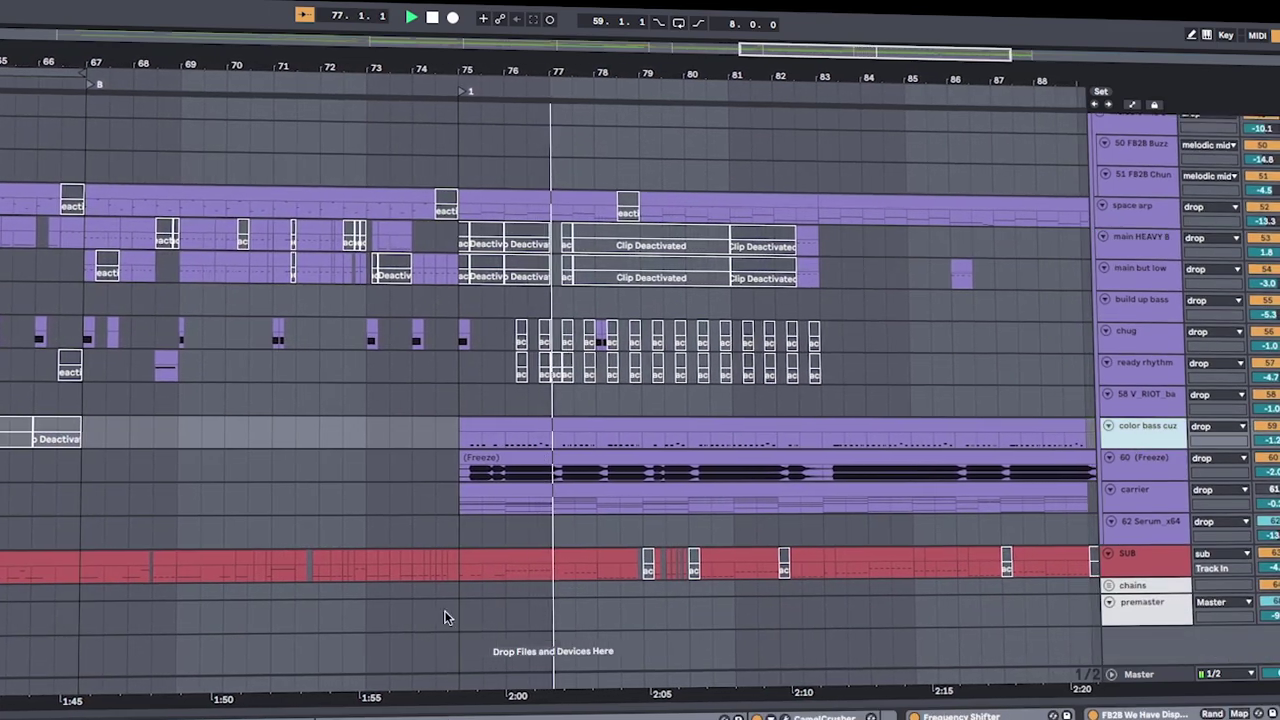
Step: Look over the color bass, frozen audio, carrier and SUB tracks in the second drop during playback
{"action": "key", "text": "Down"}
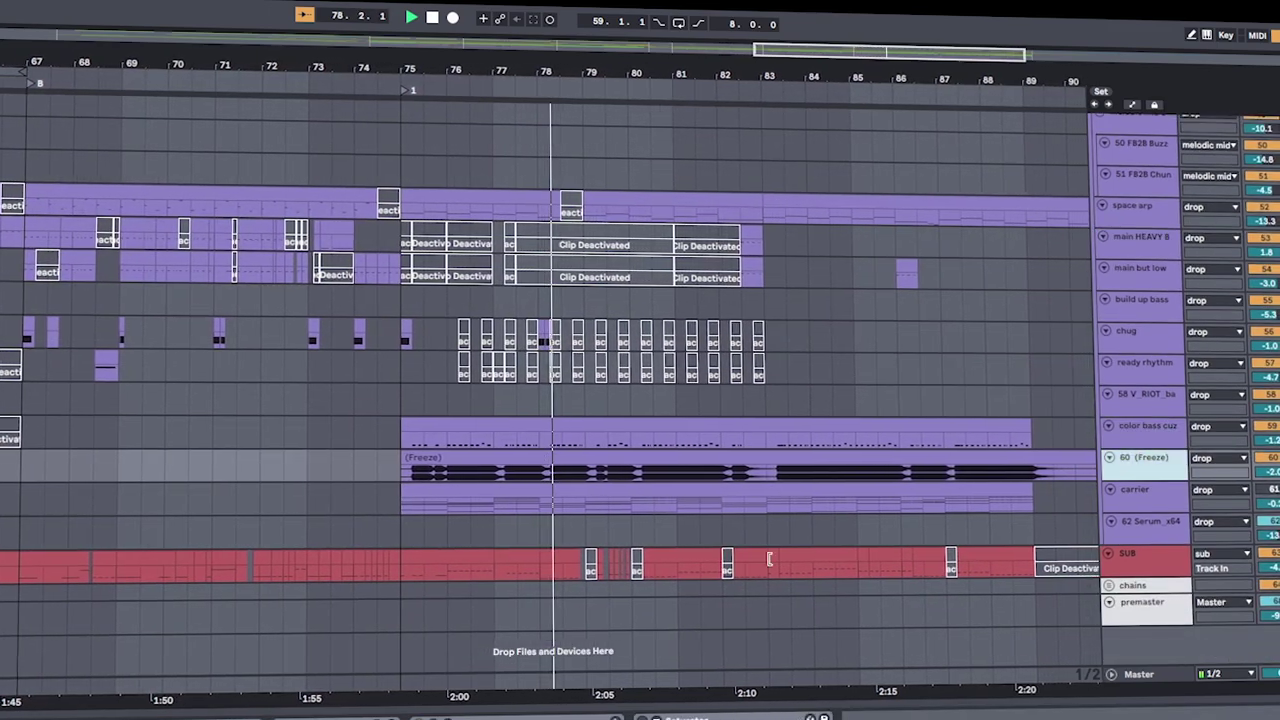
{"action": "key", "text": "Up"}
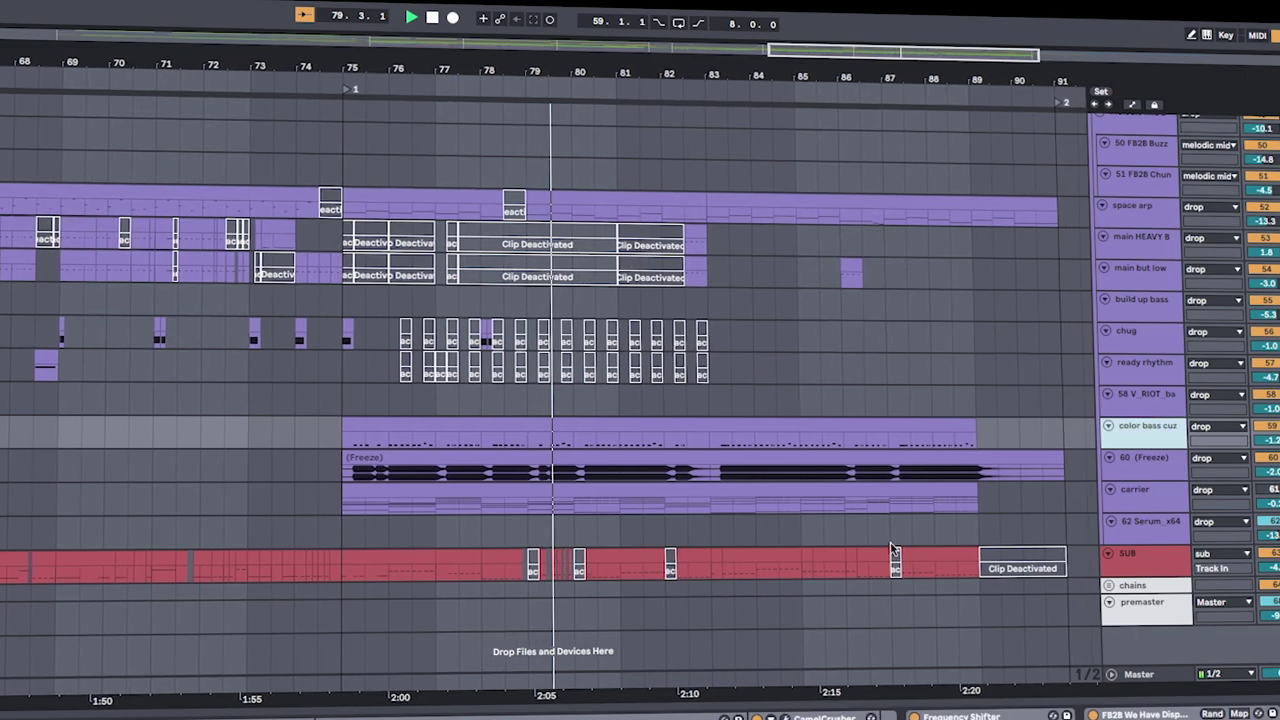
{"action": "scroll", "coordinate": [820, 537], "scroll_direction": "up", "scroll_amount": 3}
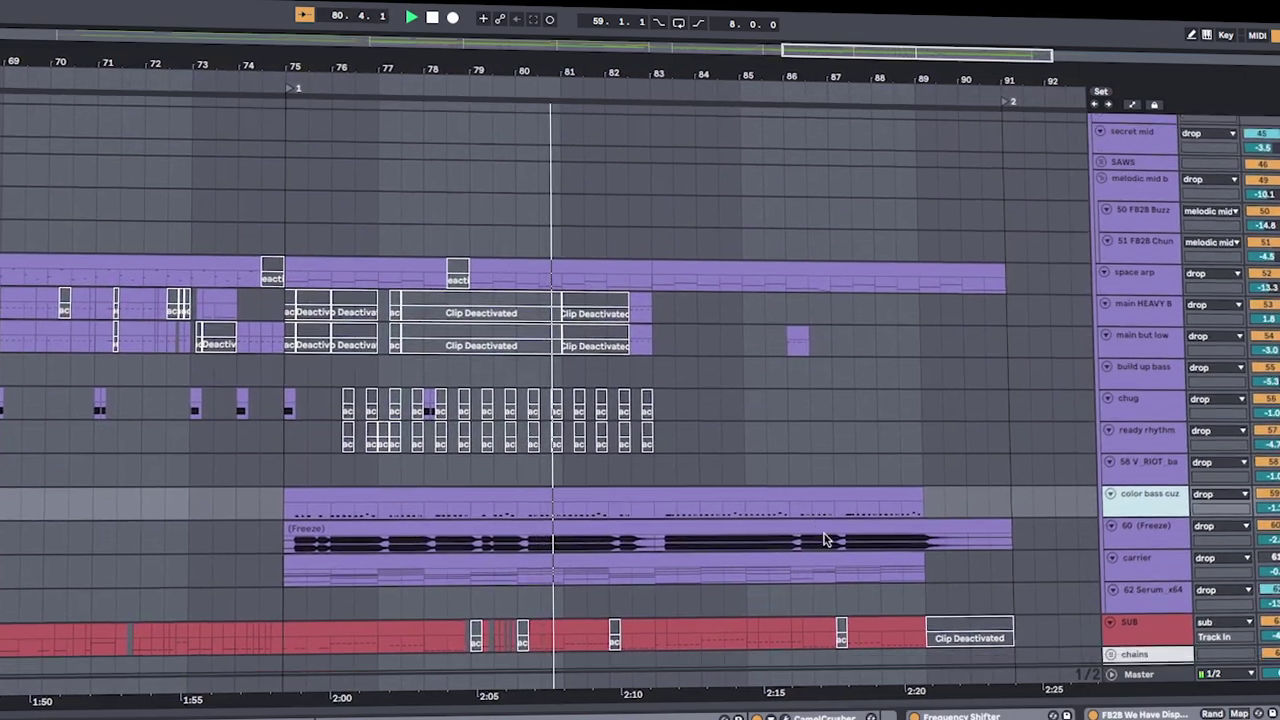
{"action": "scroll", "coordinate": [825, 540], "scroll_direction": "down", "scroll_amount": 3}
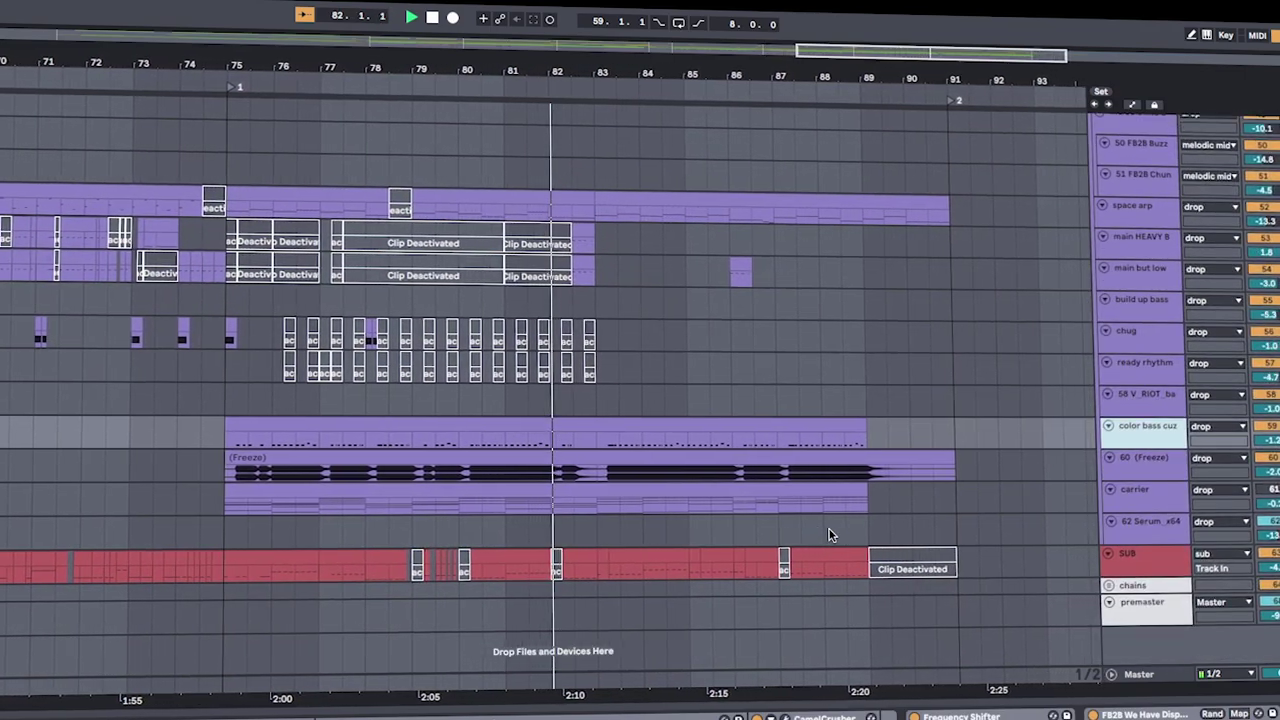
{"action": "scroll", "coordinate": [737, 486], "scroll_direction": "up", "scroll_amount": 2}
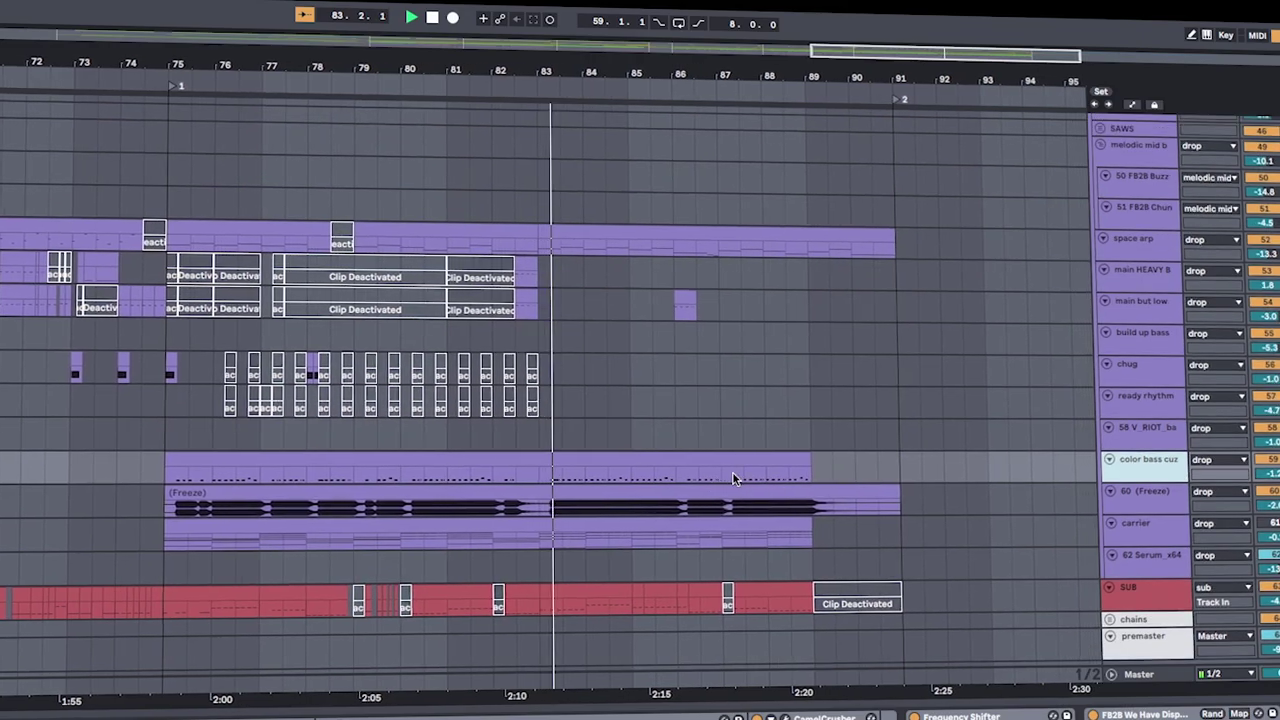
Step: Look through the second drop's heavy bass, fx and drum tracks up to the vocal chop and intro tracks as playback continues
{"action": "scroll", "coordinate": [430, 425], "scroll_direction": "up", "scroll_amount": 15}
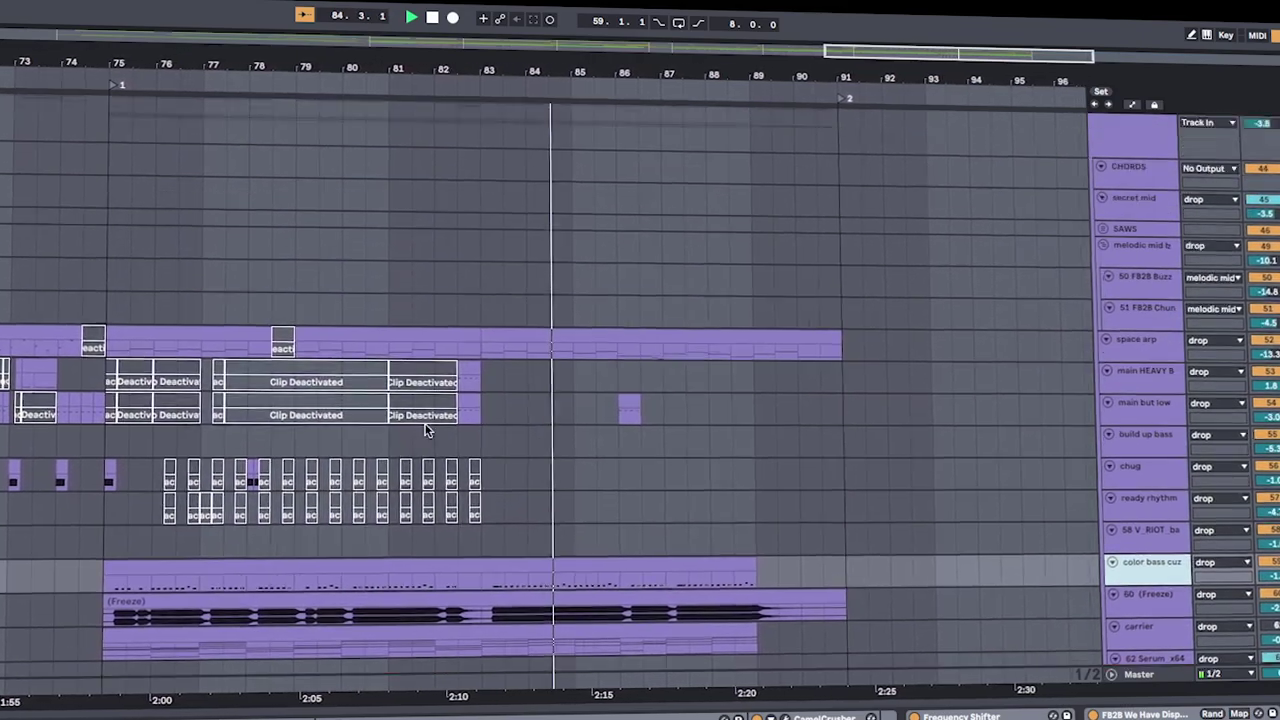
{"action": "scroll", "coordinate": [450, 445], "scroll_direction": "up", "scroll_amount": 18}
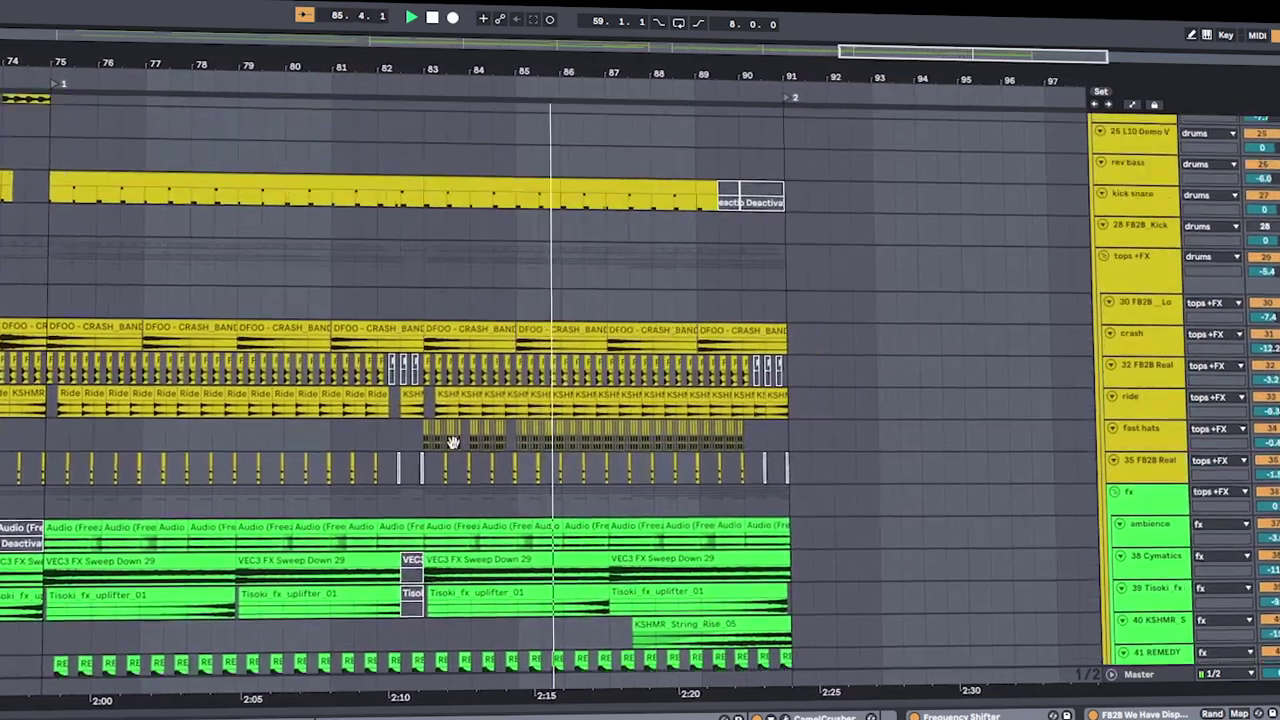
{"action": "scroll", "coordinate": [460, 445], "scroll_direction": "up", "scroll_amount": 10}
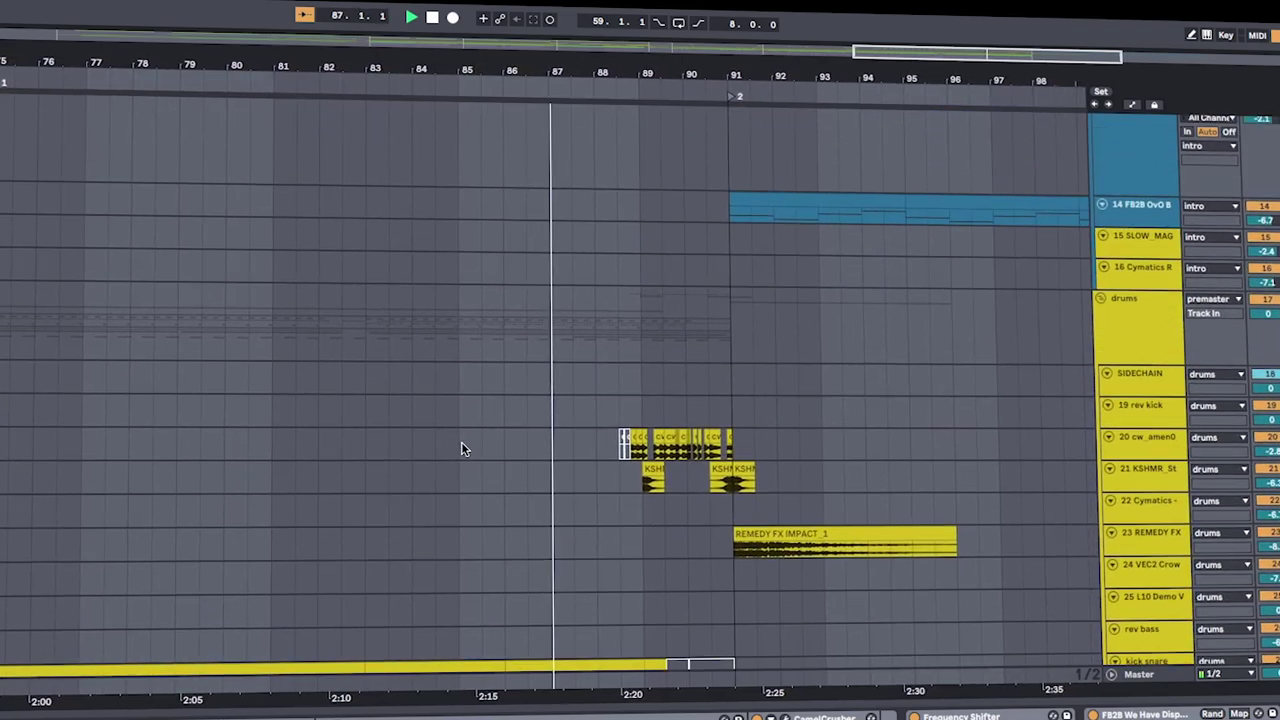
{"action": "scroll", "coordinate": [463, 449], "scroll_direction": "up", "scroll_amount": 11}
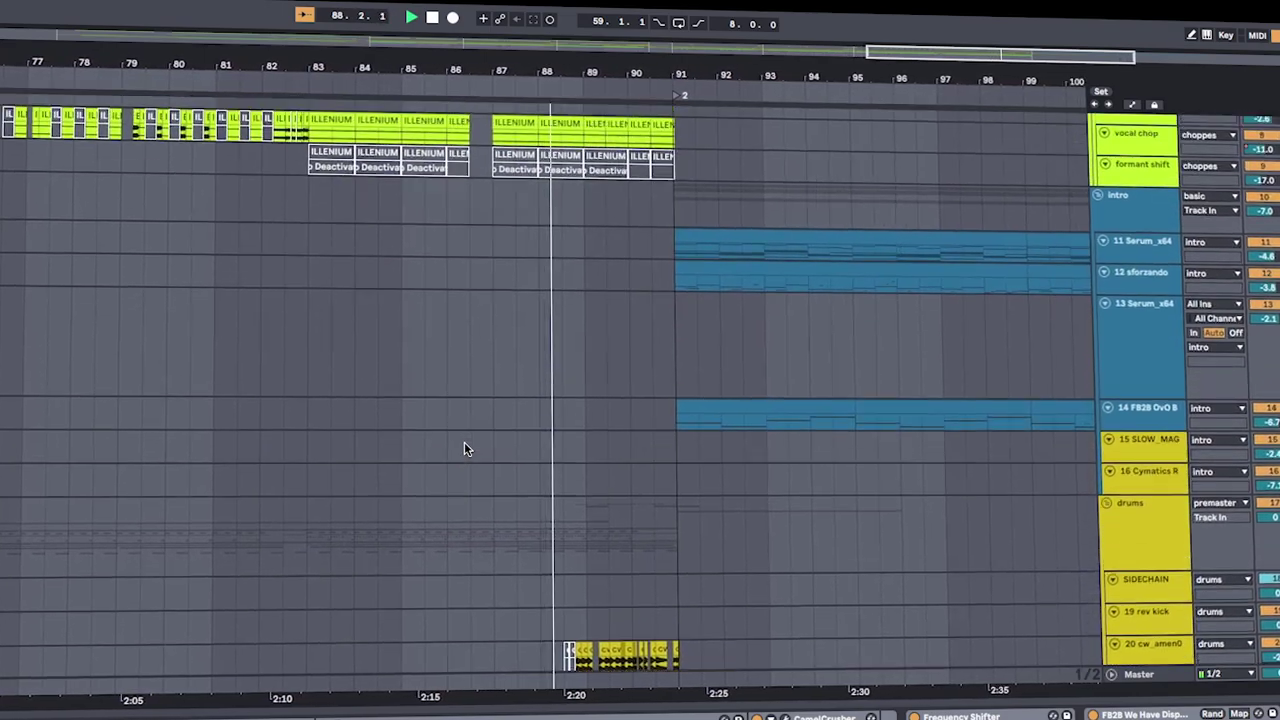
{"action": "scroll", "coordinate": [465, 440], "scroll_direction": "down", "scroll_amount": 4}
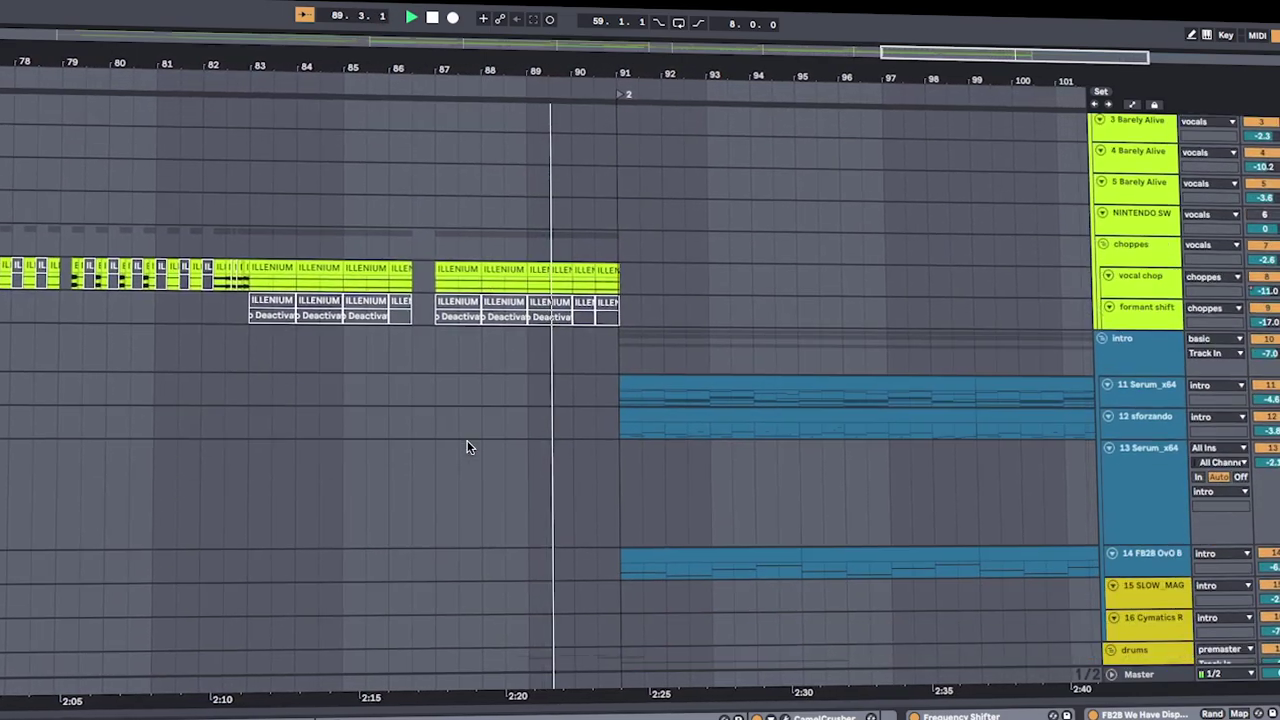